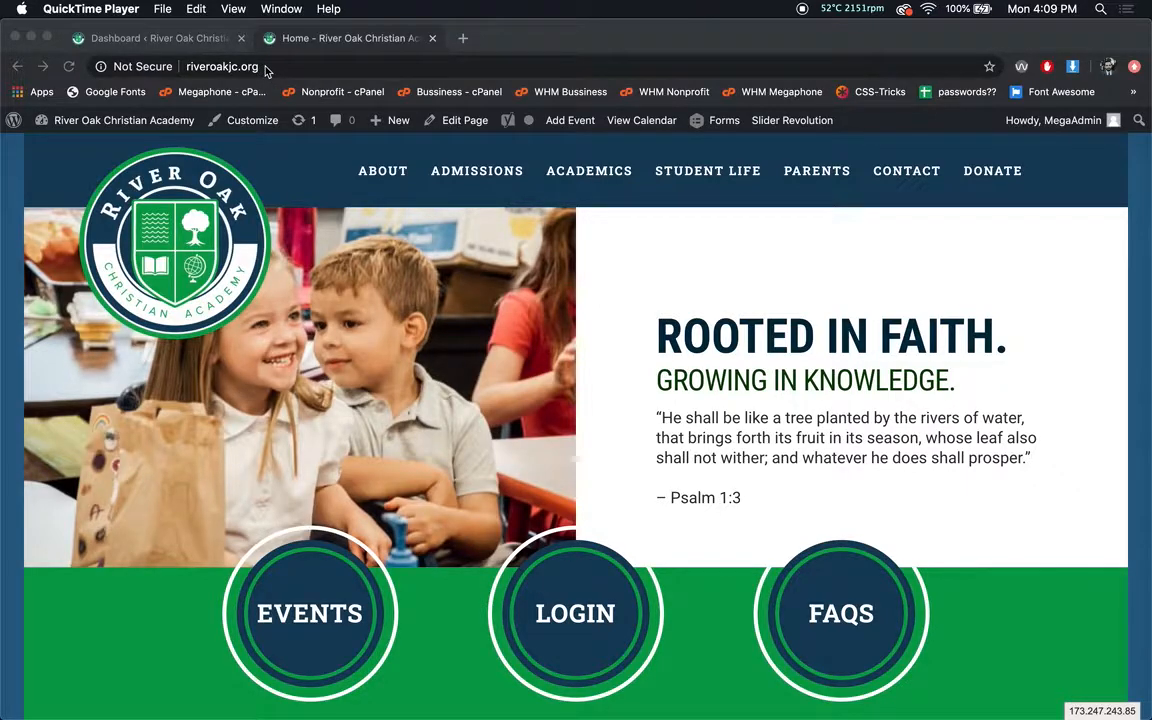
Step: Enter riveroakjc.org/wp-admin as the address on the home page tab, and close that tab to return to the dashboard
click(265, 70)
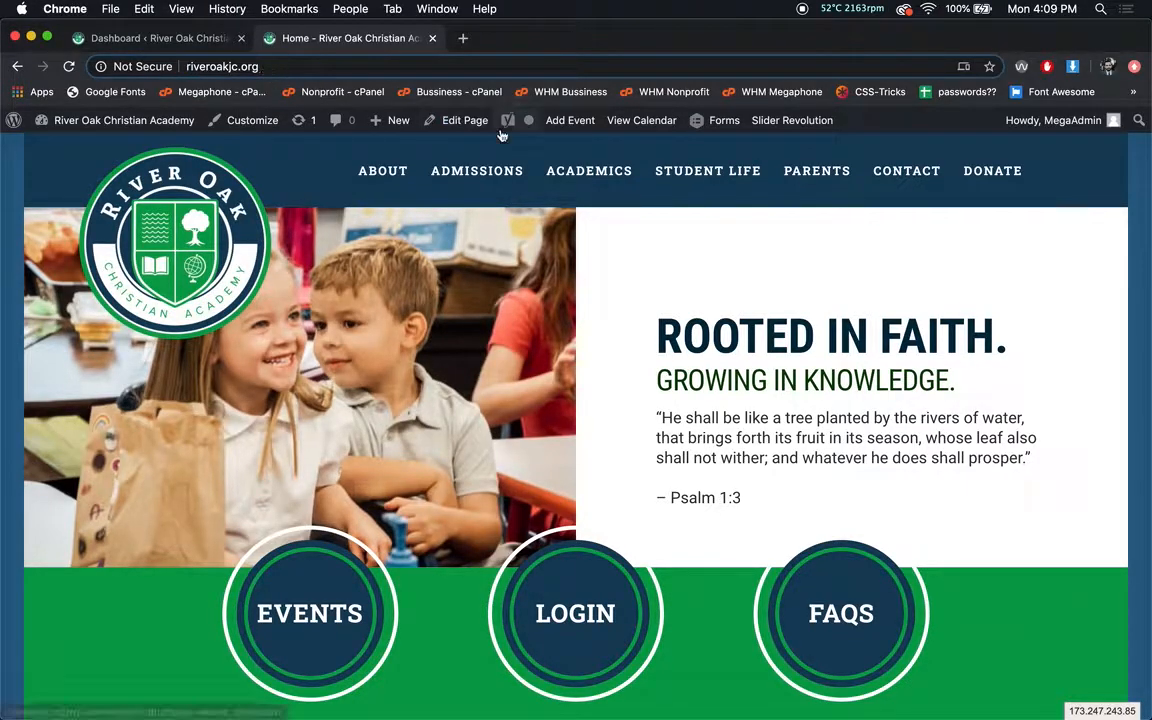
mouse_move(503, 135)
text(/w)
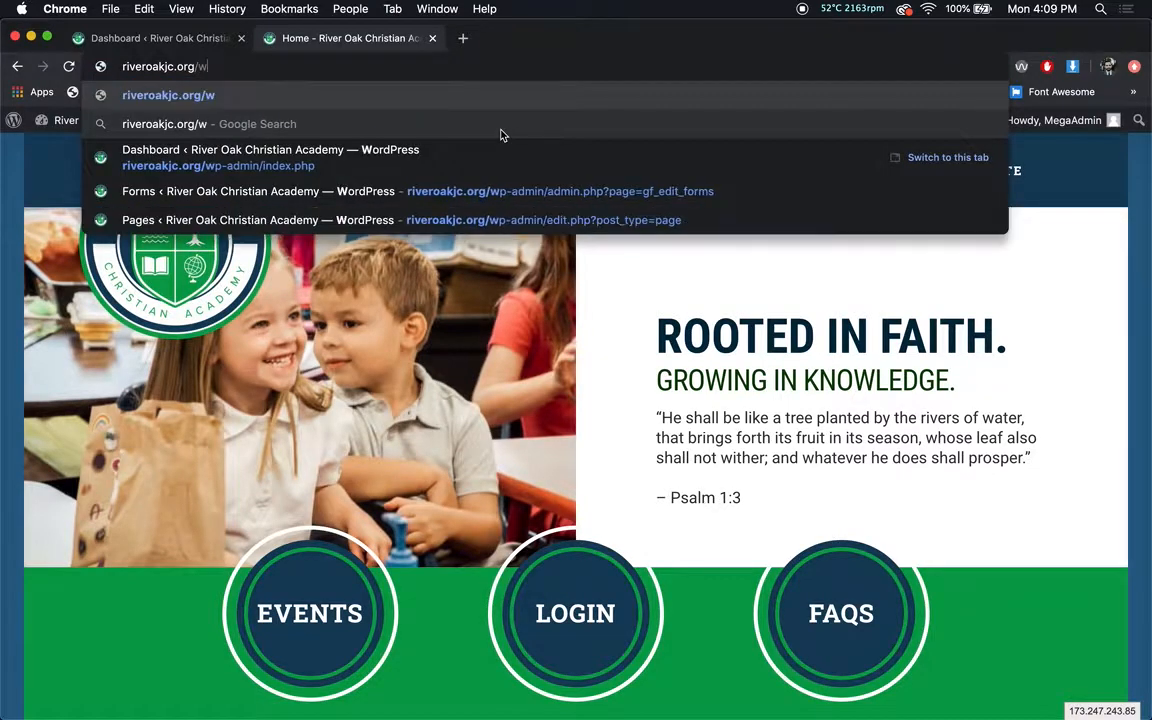
text(p-admin)
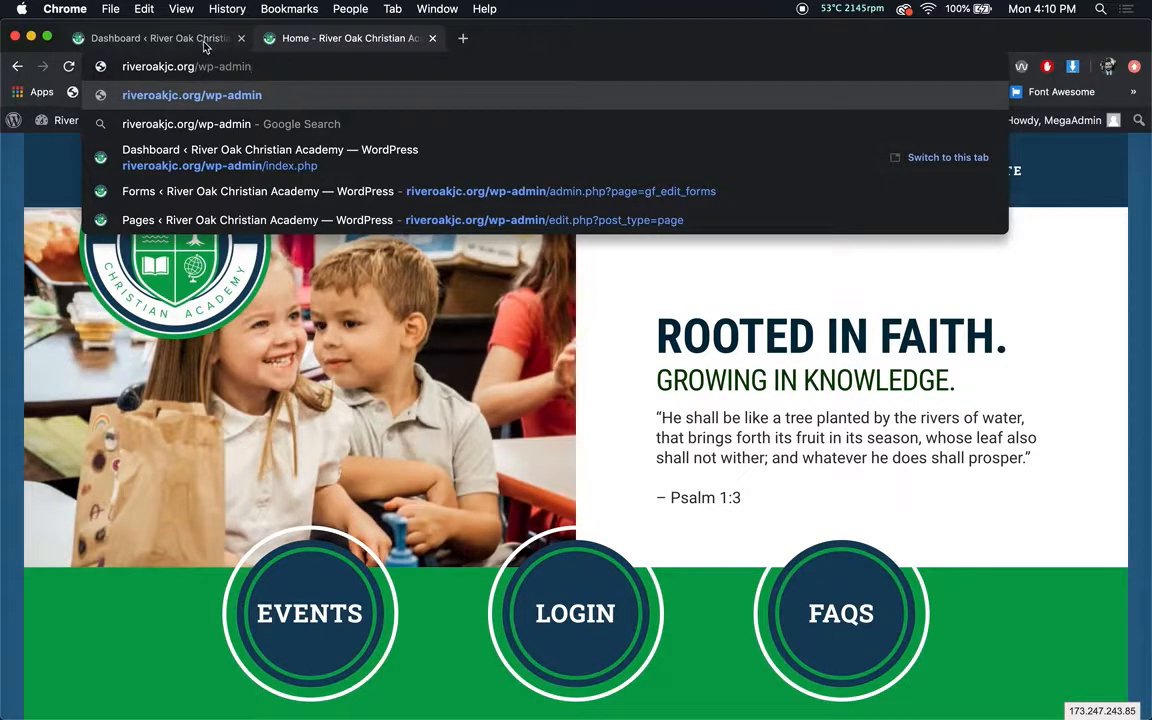
click(434, 40)
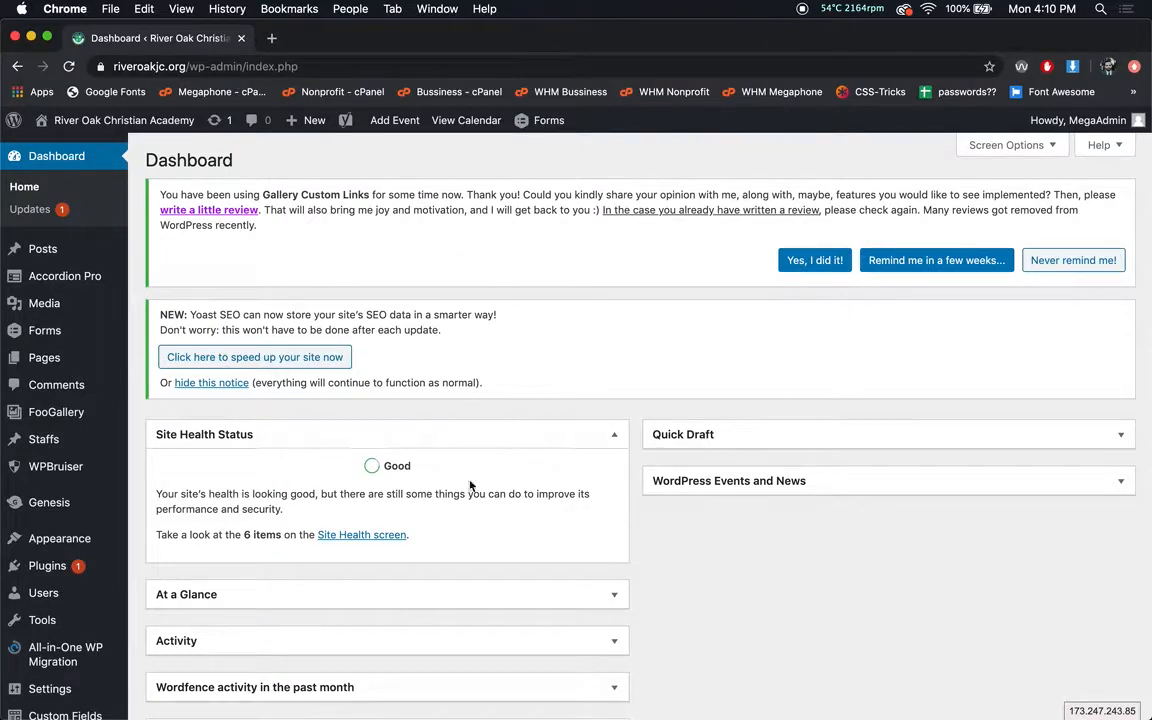
Step: Collapse the Site Health Status box and move the Activity and Wordfence activity boxes above Quick Draft in the other dashboard column
click(604, 430)
drag(427, 524, 926, 425)
drag(522, 532, 912, 488)
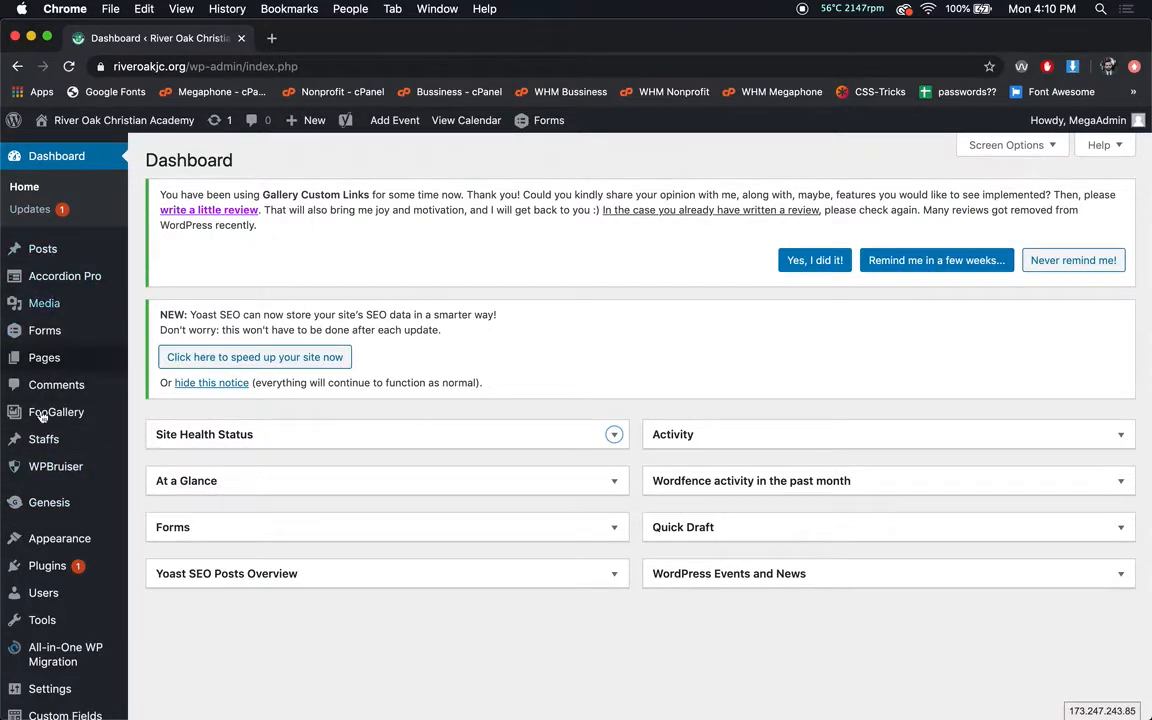
mouse_move(75, 317)
scroll(77, 316, down, 5)
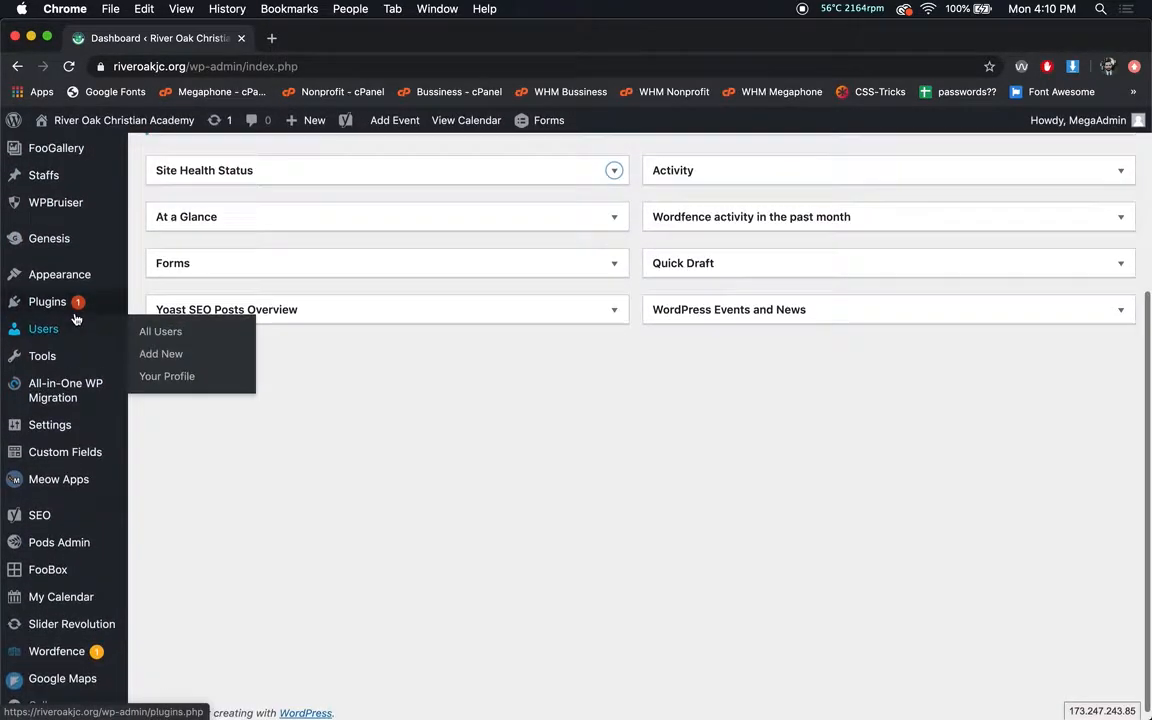
scroll(77, 316, up, 5)
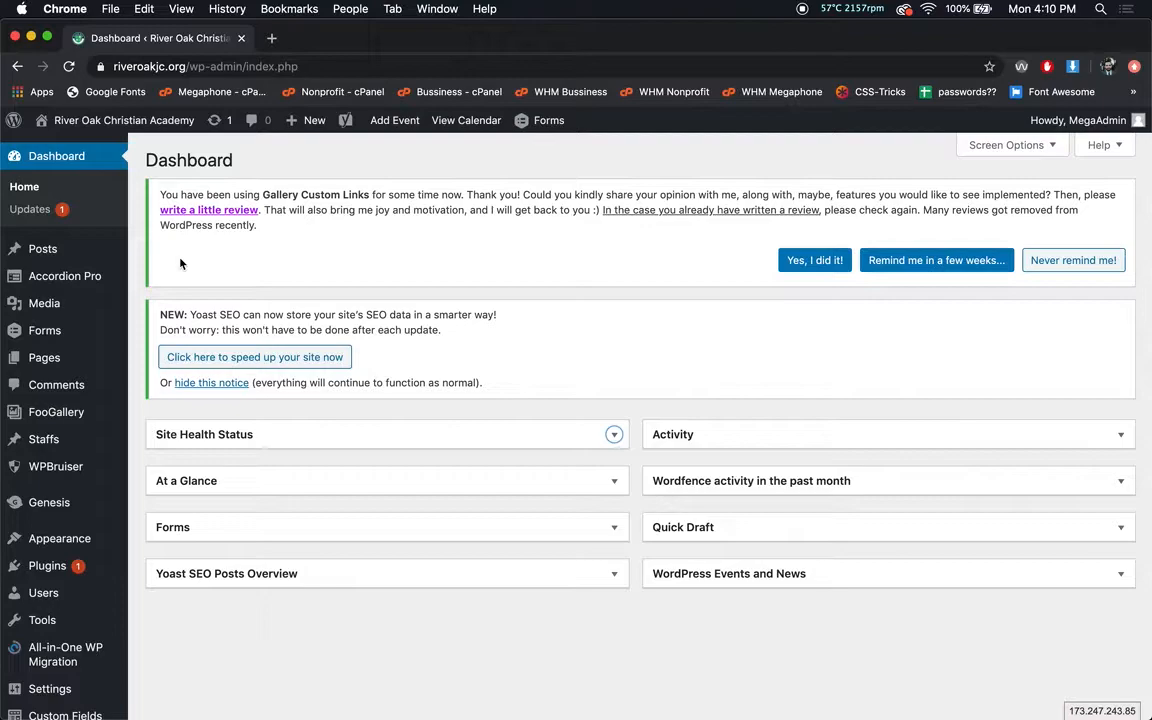
Step: Select all plugins listed on the WordPress Updates page and start updating them
click(30, 210)
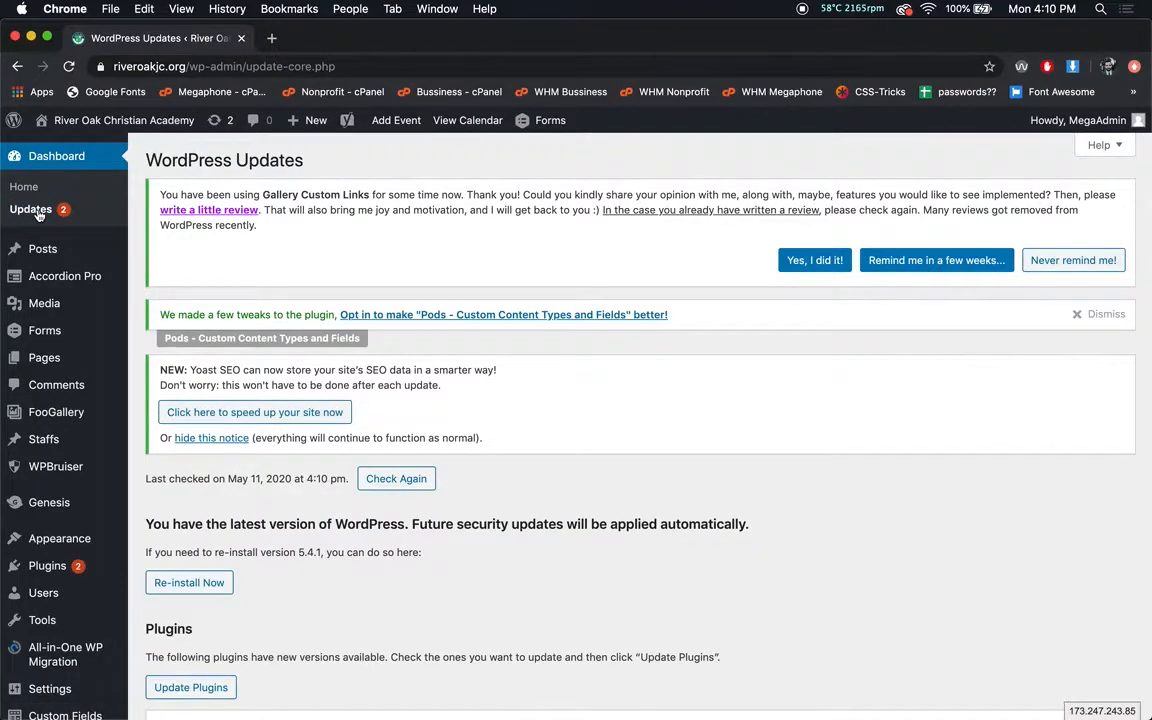
scroll(670, 578, down, 5)
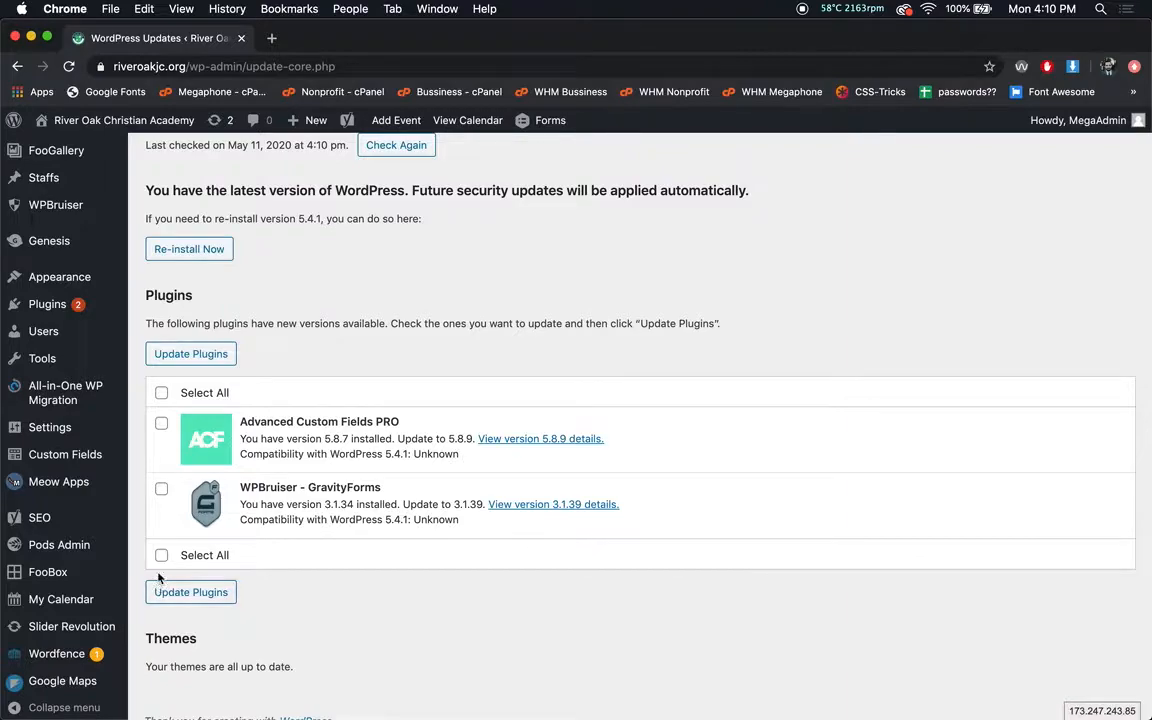
click(161, 393)
click(219, 359)
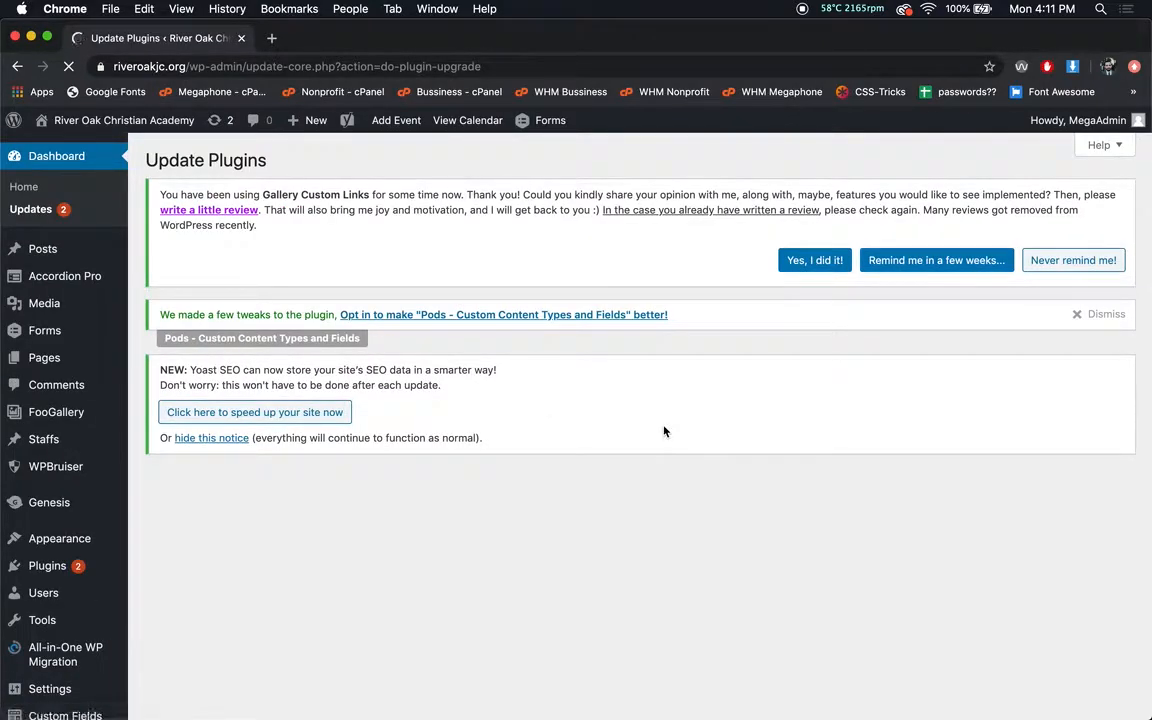
Step: Dismiss the Pods opt-in notice and review the plugin update results
click(1100, 314)
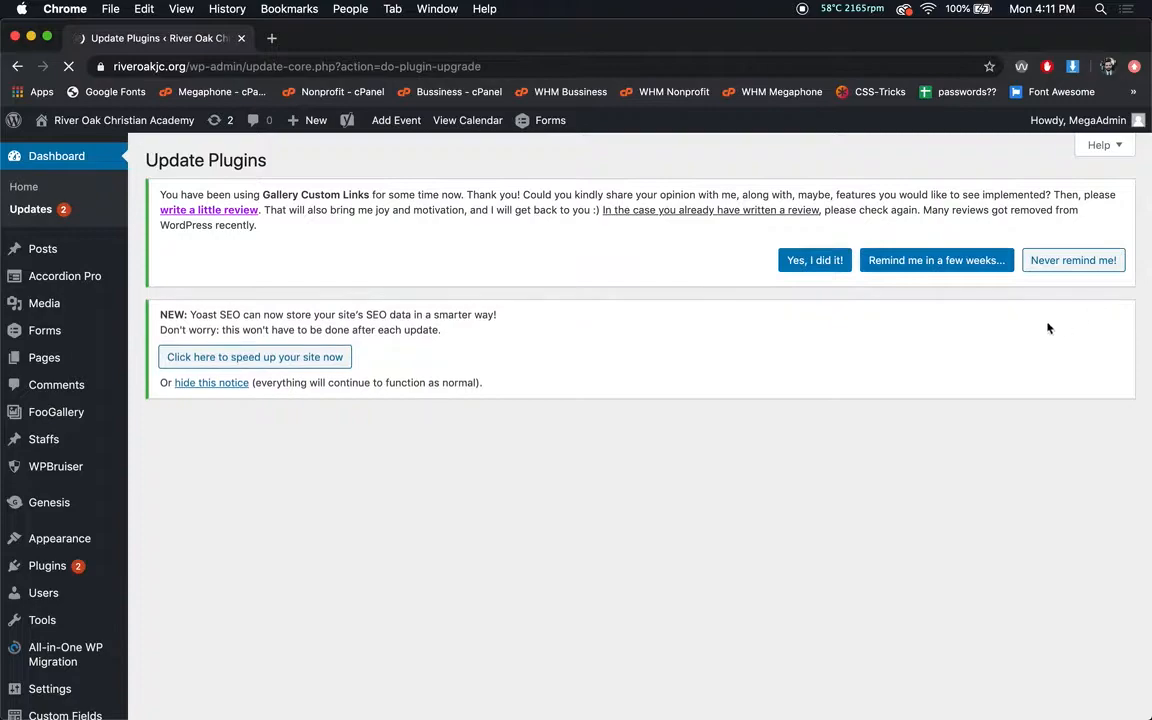
scroll(605, 405, down, 2)
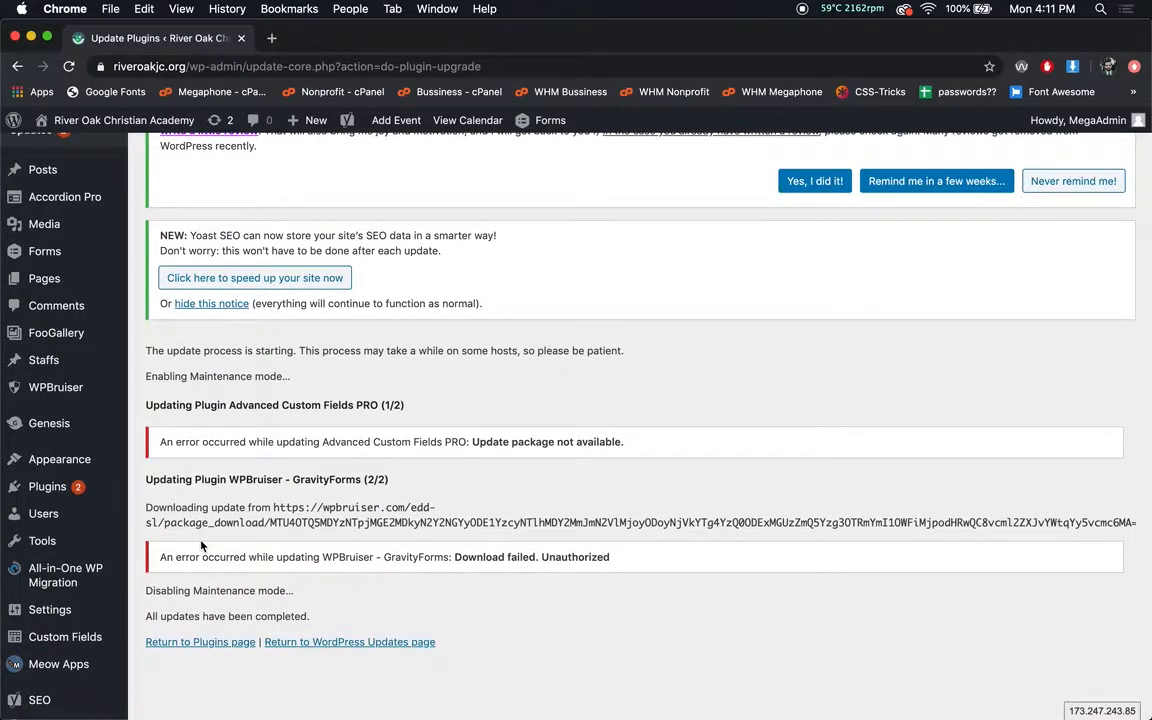
scroll(235, 300, up, 2)
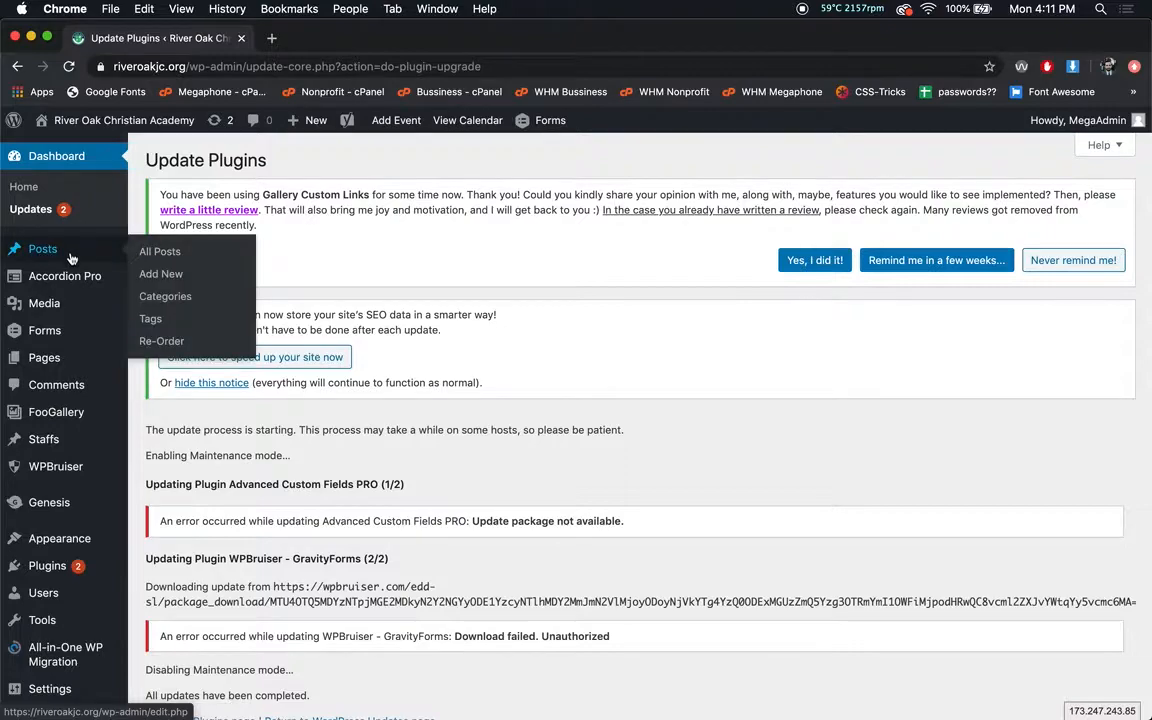
Step: Open the Media Library and browse its items in grid view
click(71, 299)
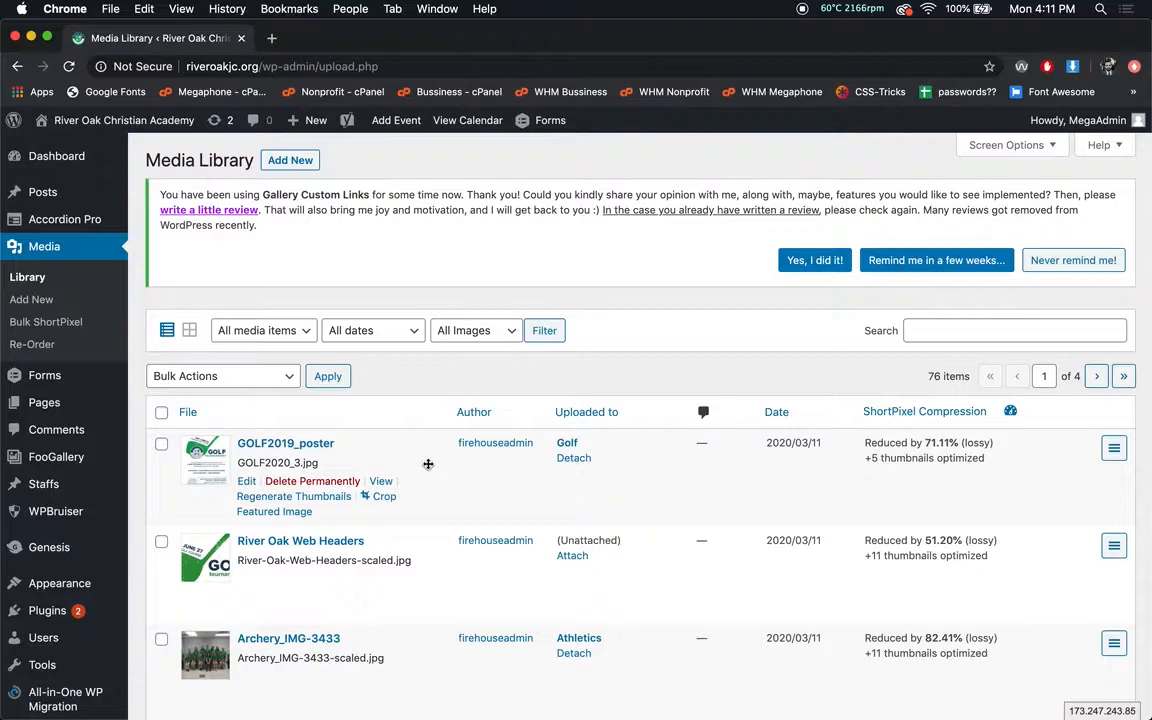
scroll(428, 464, down, 3)
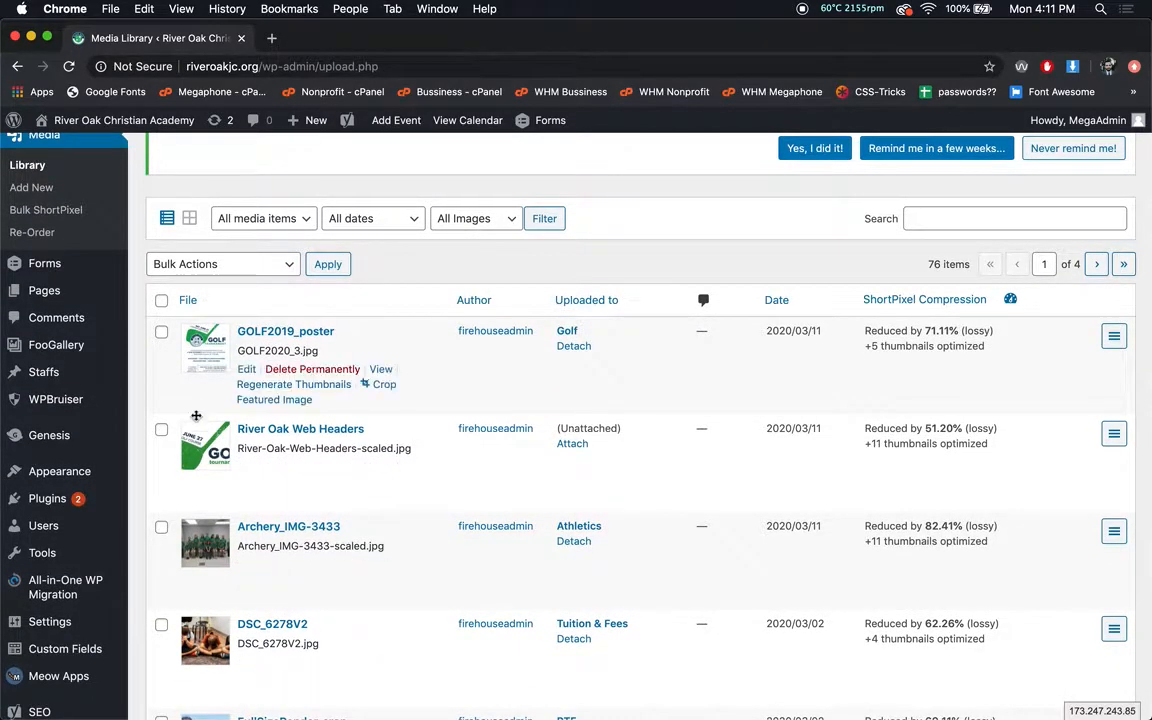
click(187, 224)
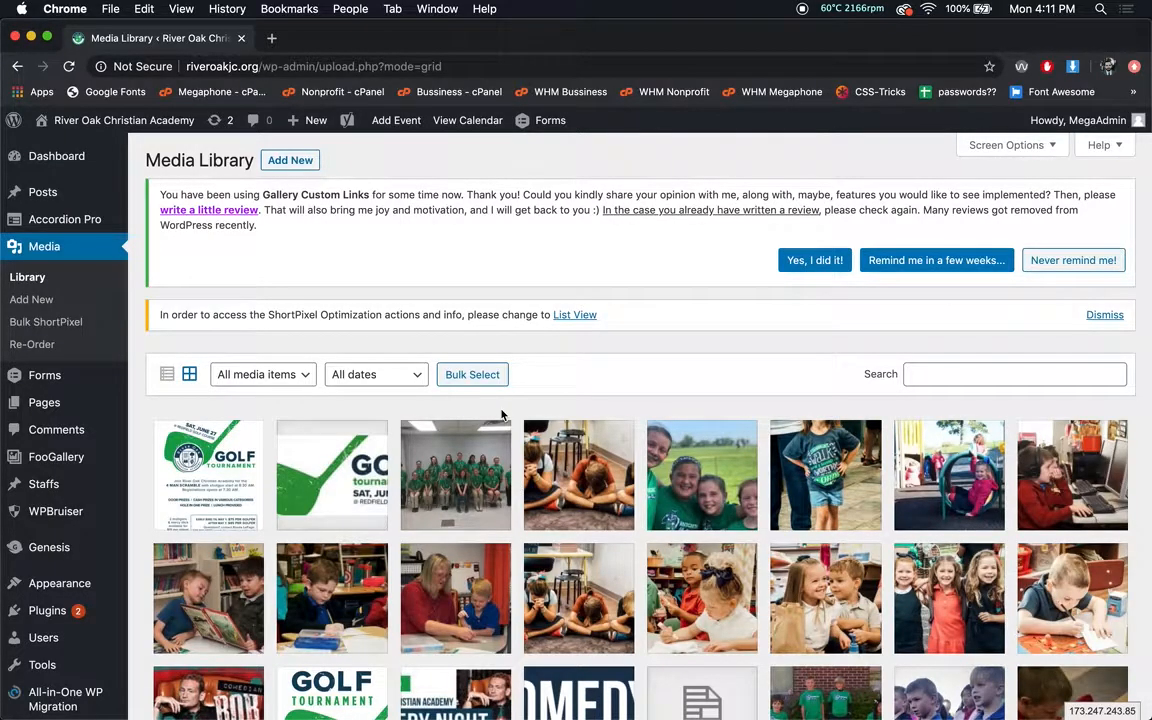
scroll(502, 414, down, 15)
scroll(502, 414, up, 15)
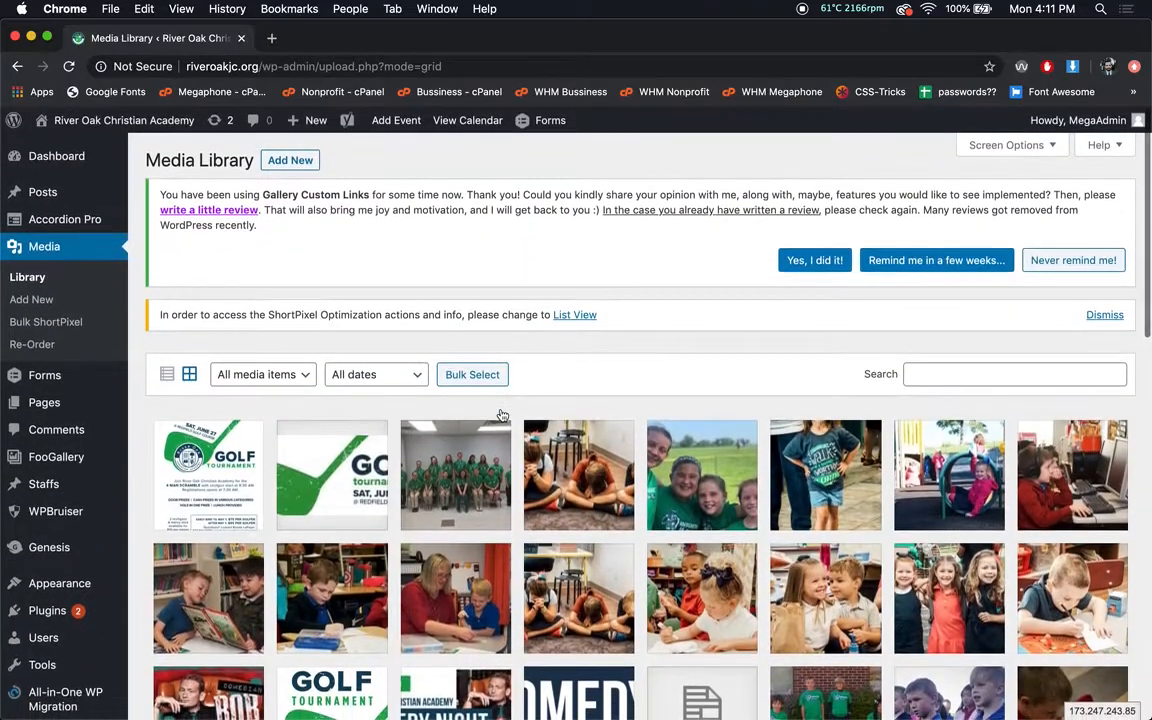
Step: Check the media type and date filter options of the Media Library, keeping all media items and all dates
click(274, 374)
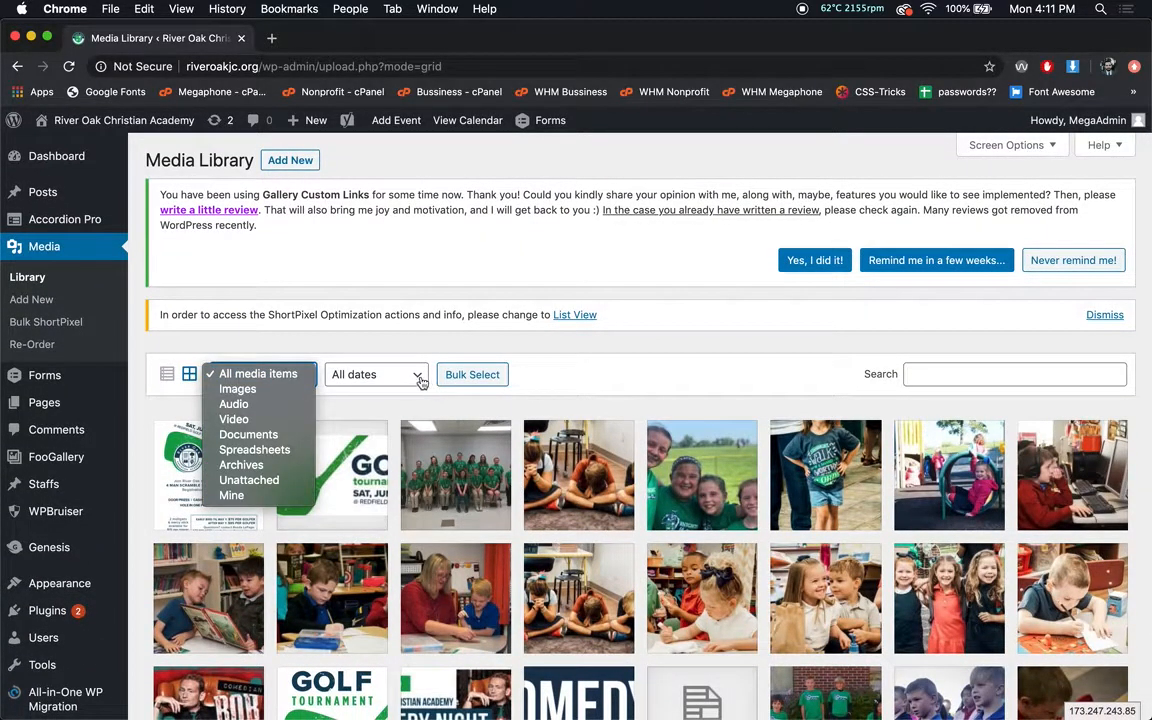
click(358, 377)
click(360, 377)
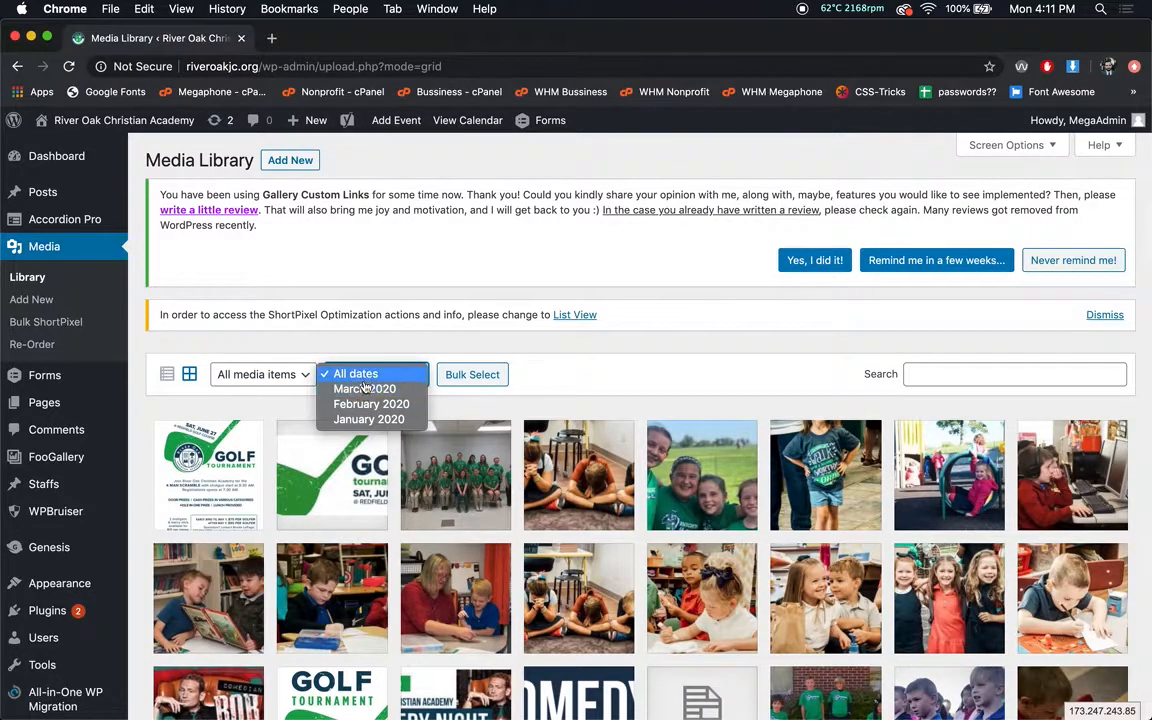
click(367, 378)
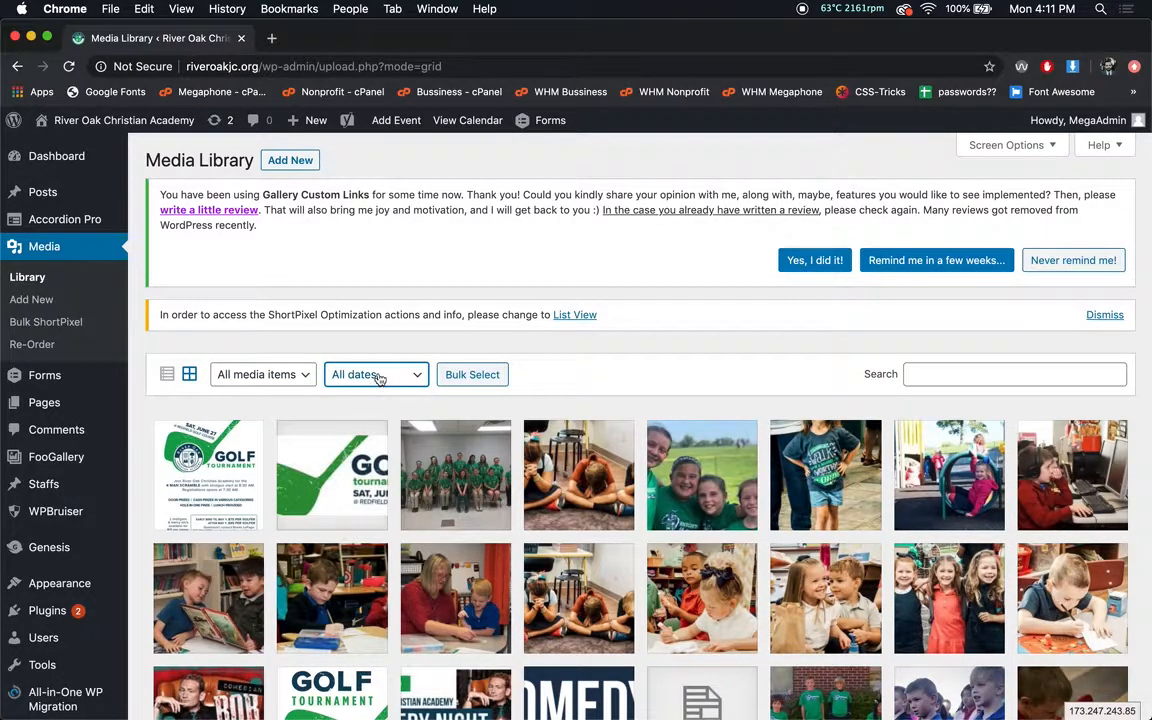
Step: Return the Media Library to list view and browse the listed files
click(167, 375)
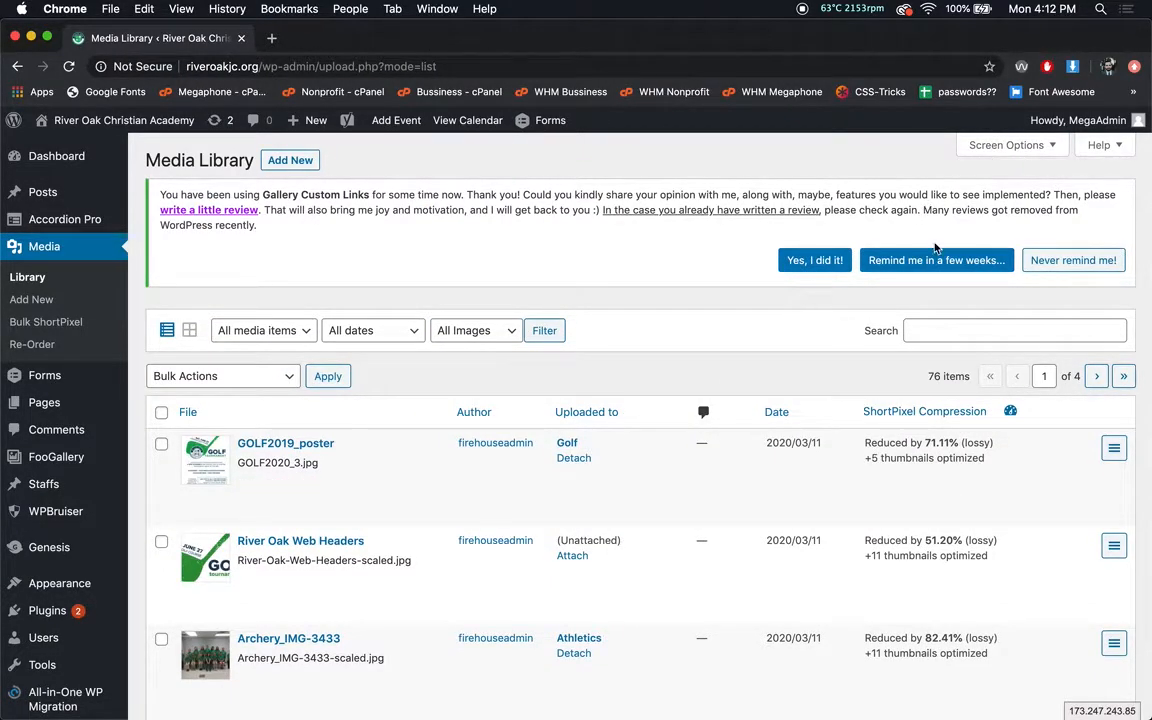
scroll(891, 321, down, 20)
scroll(891, 321, up, 20)
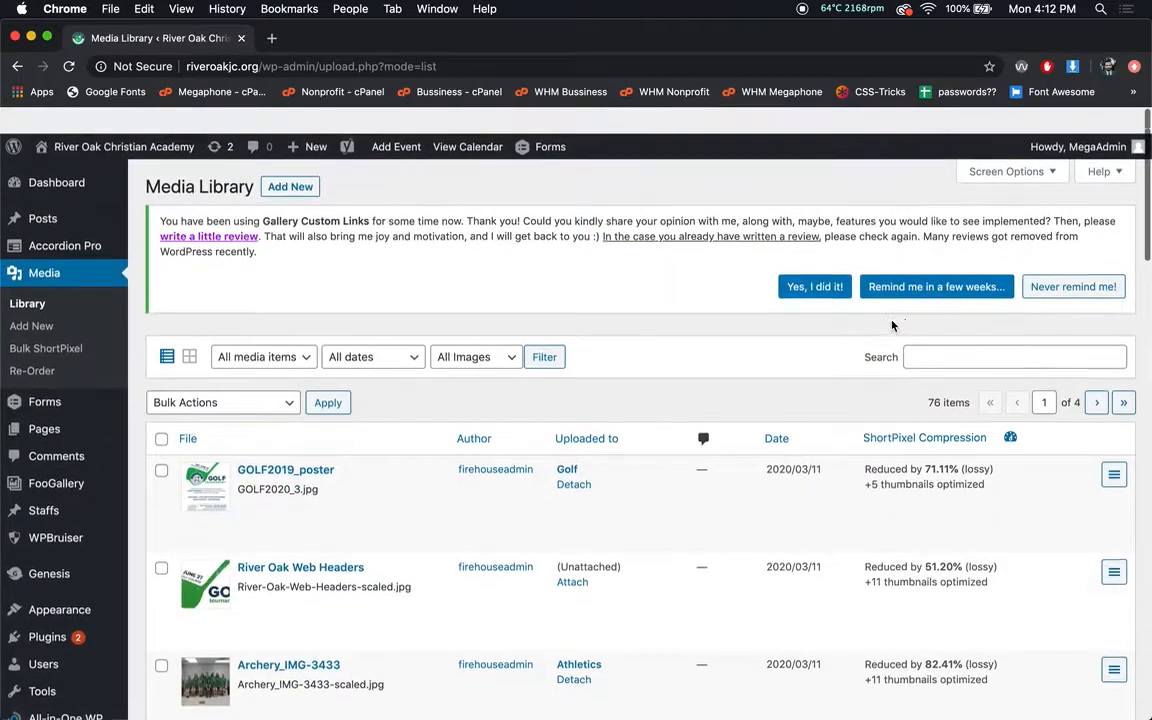
Step: Examine the Media Library's screen options for columns and number of items per page, and close them without changes
click(1025, 157)
click(308, 230)
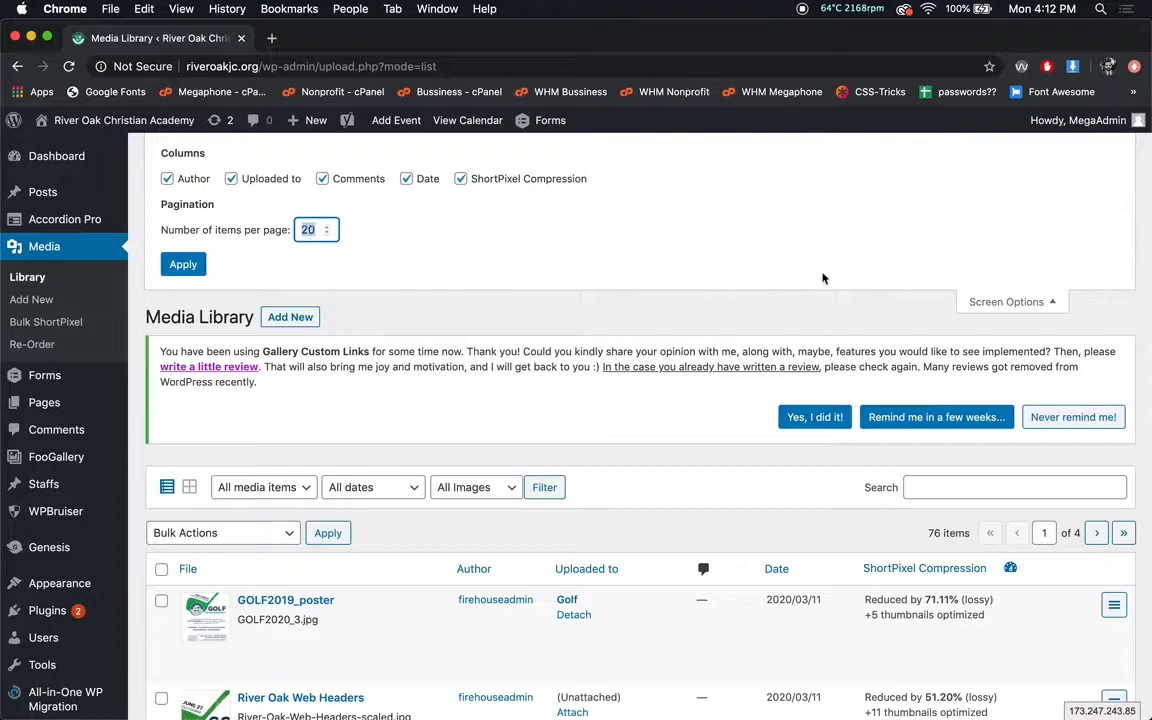
click(987, 303)
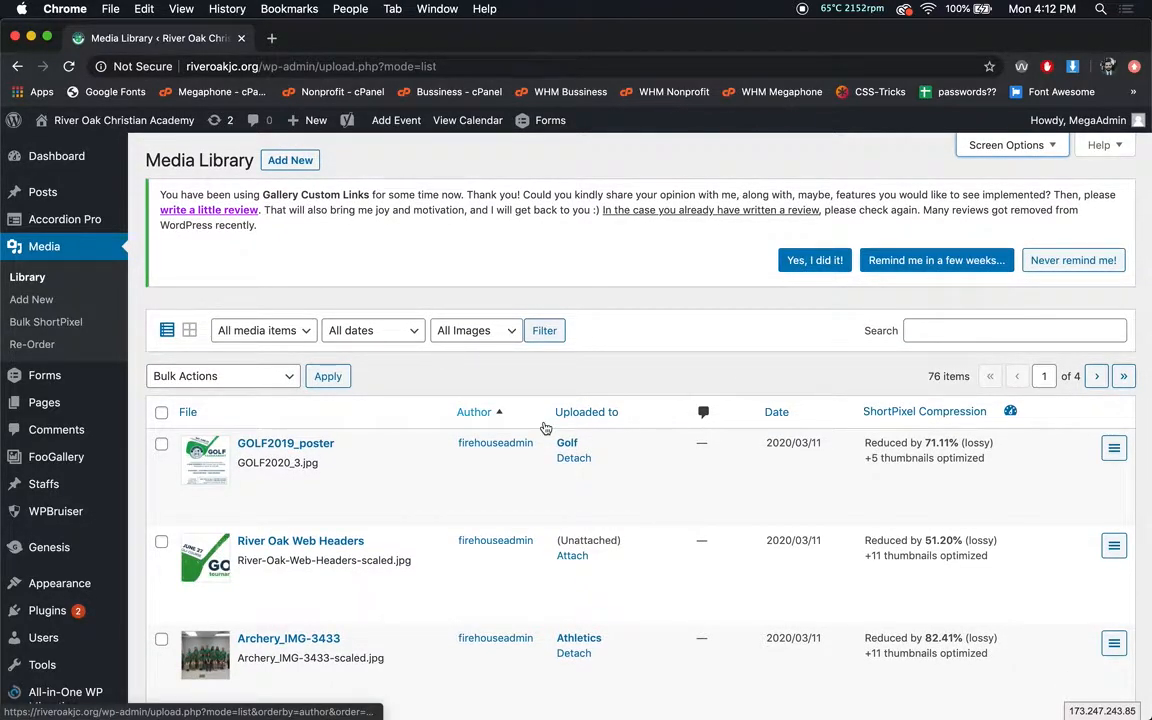
Step: Open the Upload New Media page and view the file picker, cancelling it without choosing a file
click(289, 161)
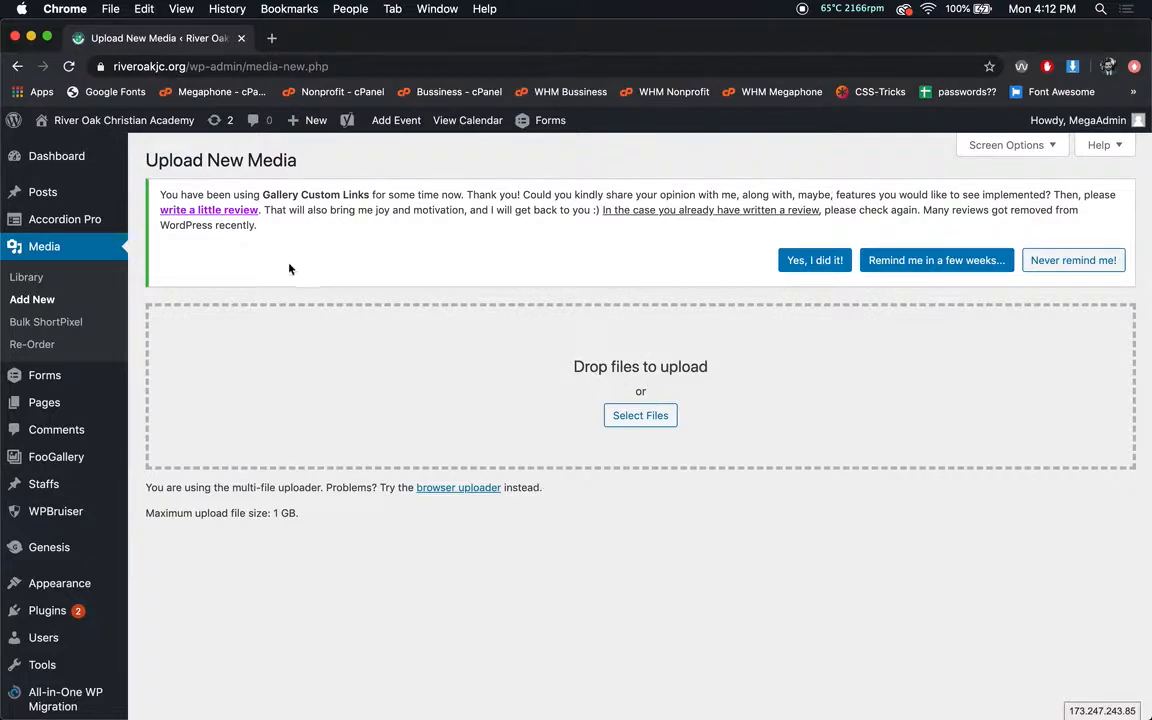
click(655, 411)
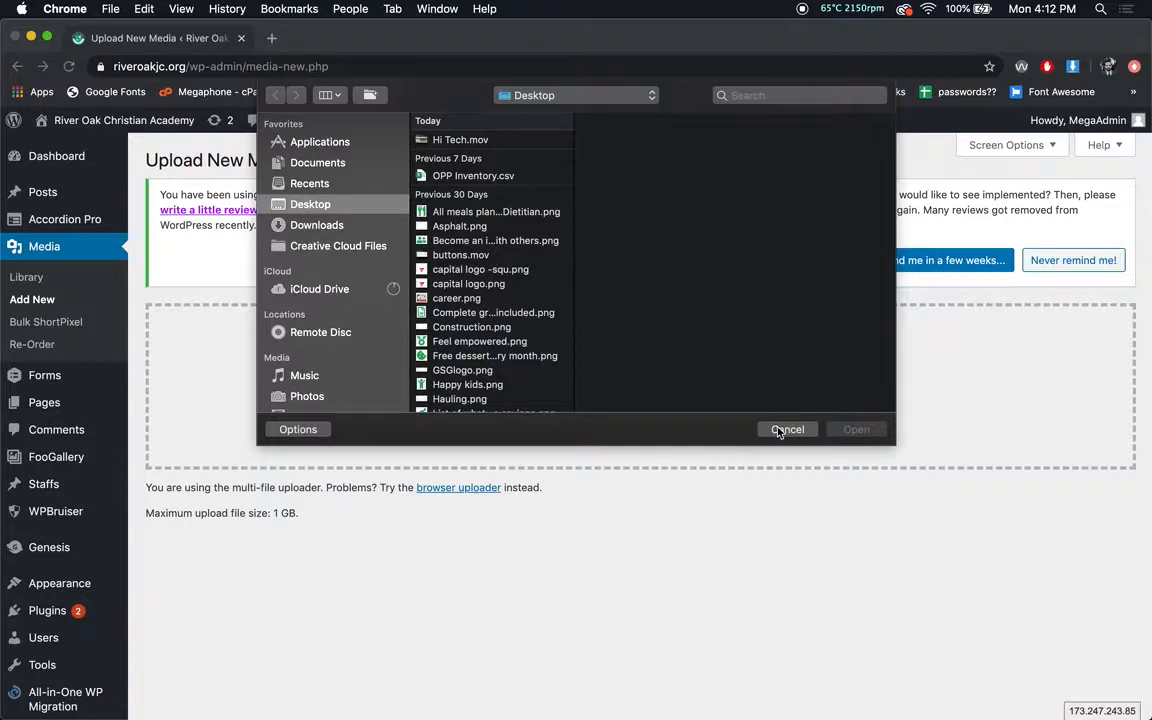
click(774, 428)
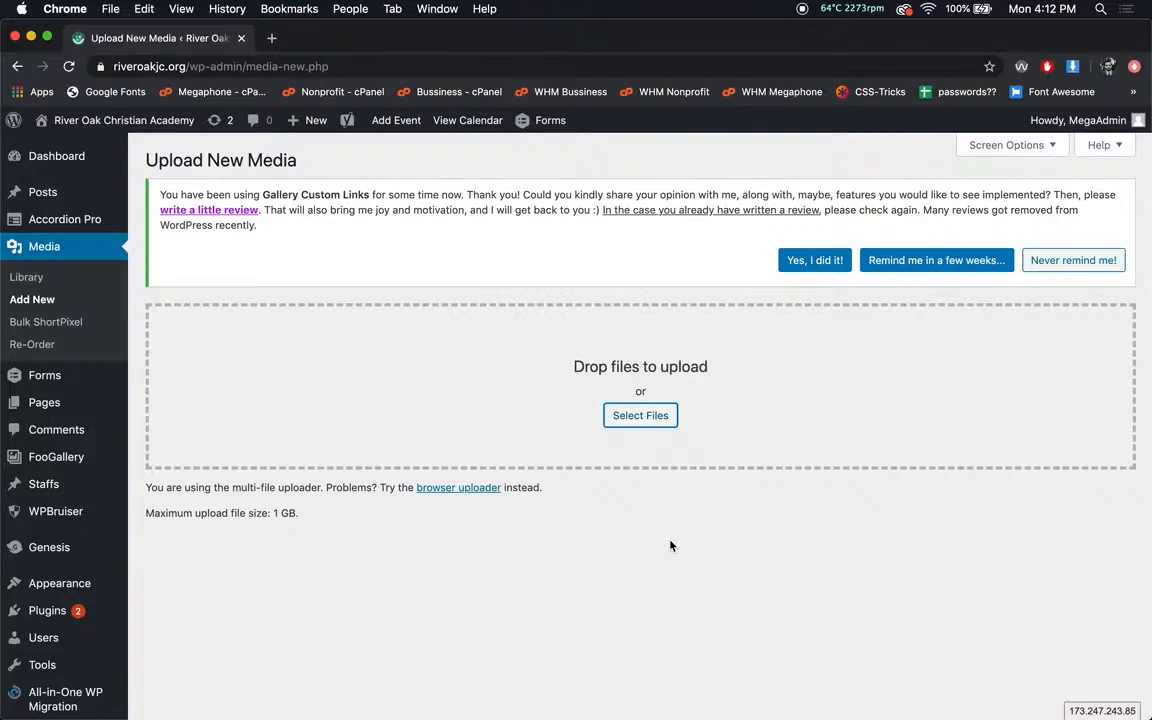
Step: Open the Contact Us form in the form editor and look over its fields
mouse_move(87, 378)
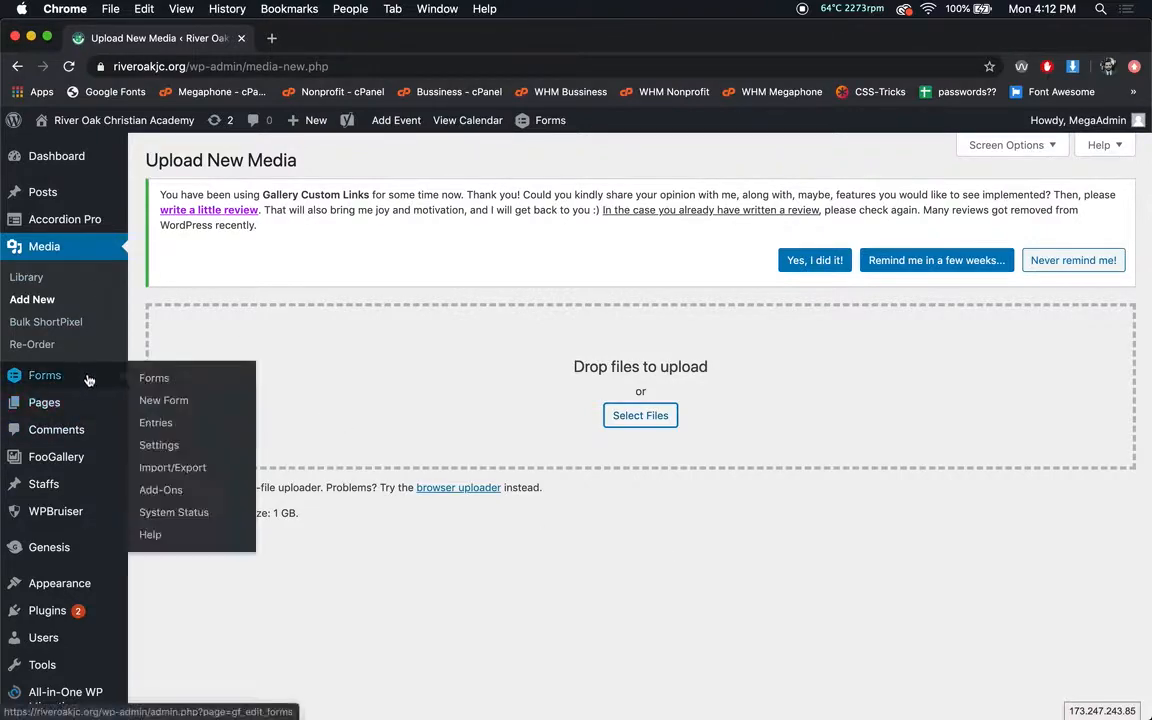
click(87, 378)
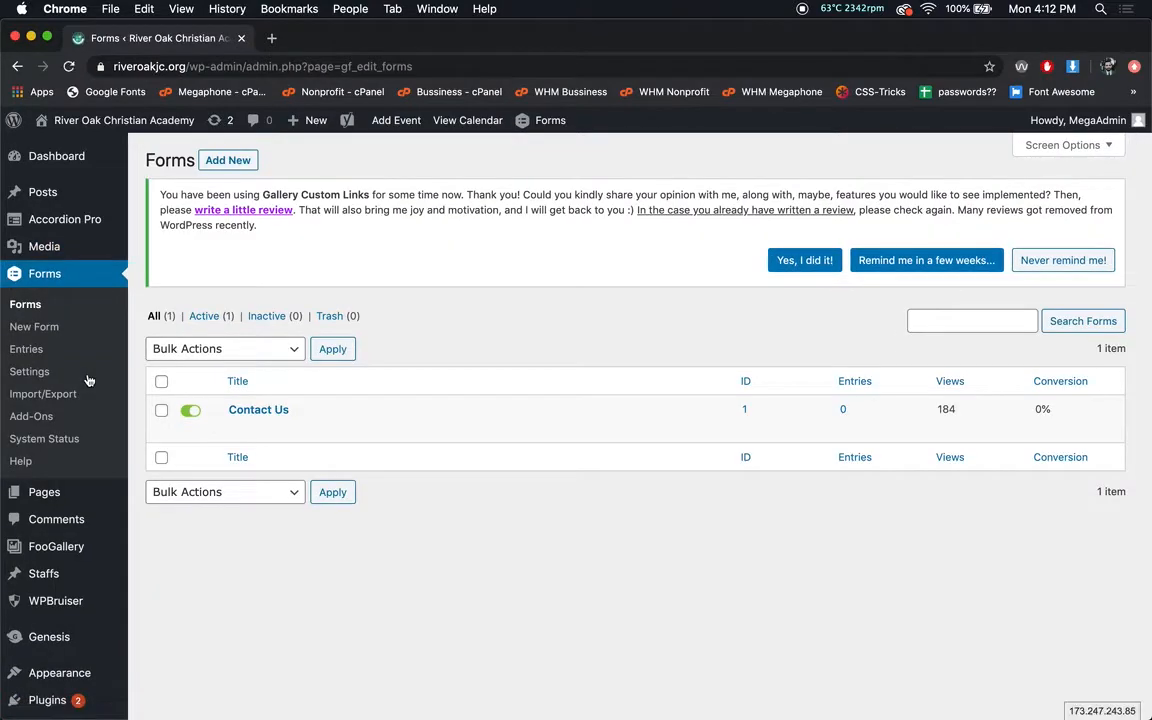
mouse_move(286, 405)
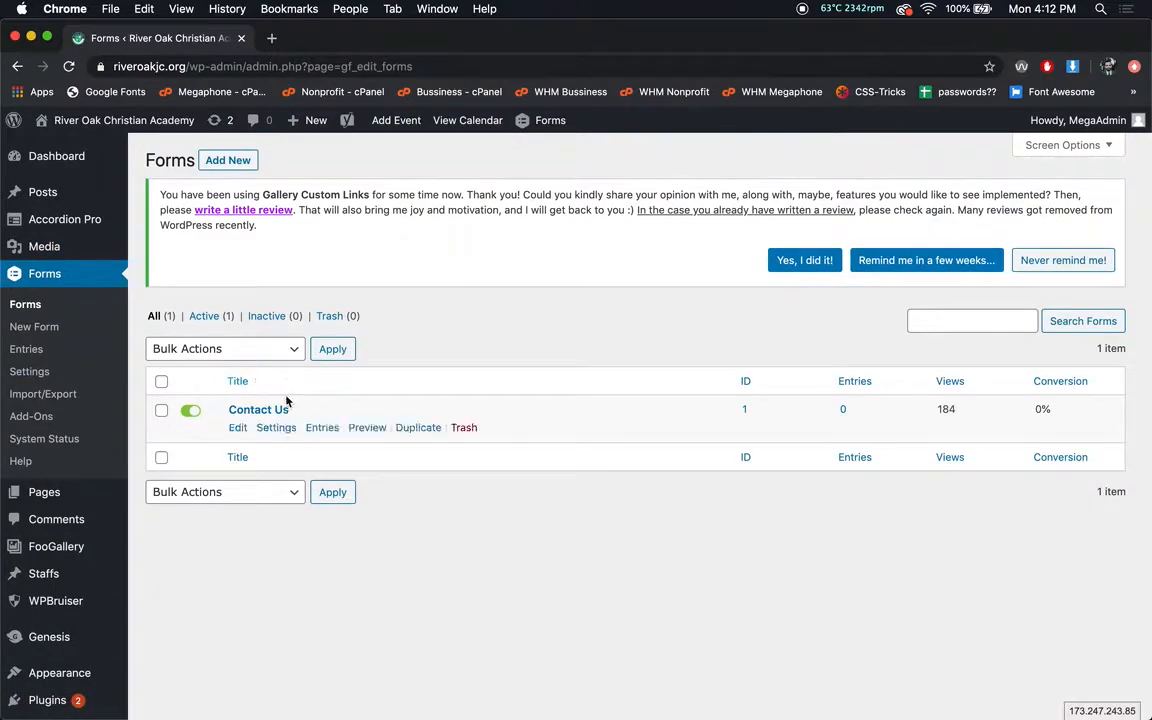
click(274, 411)
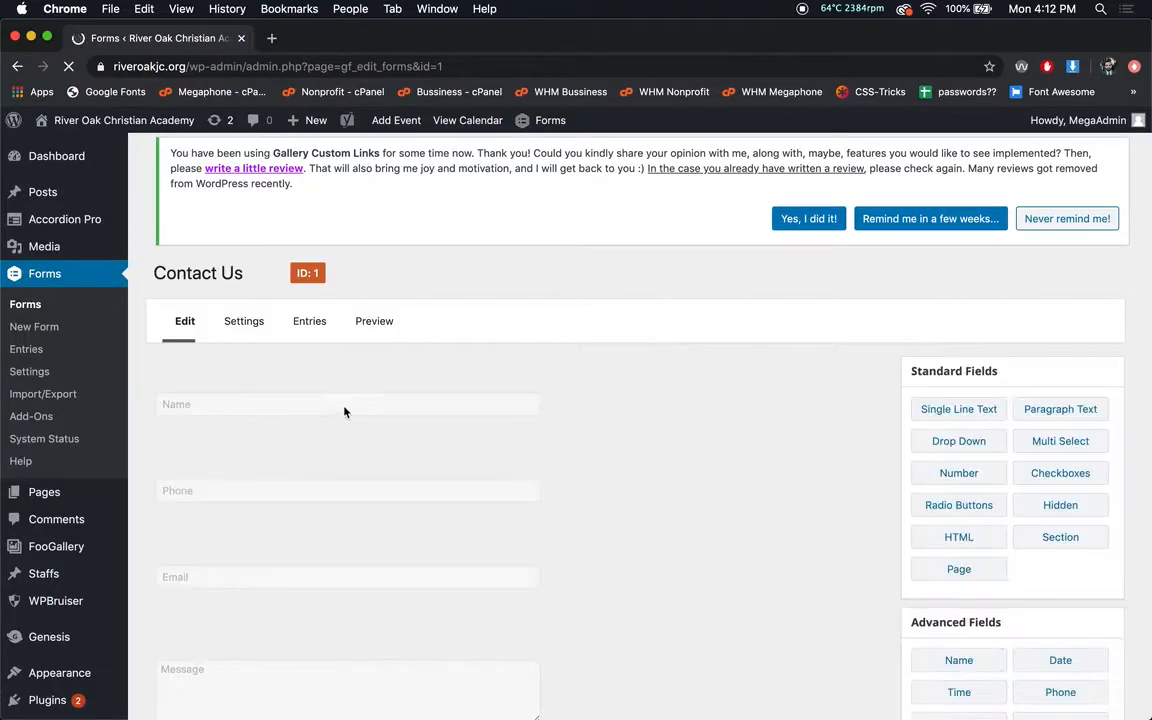
scroll(480, 384, down, 4)
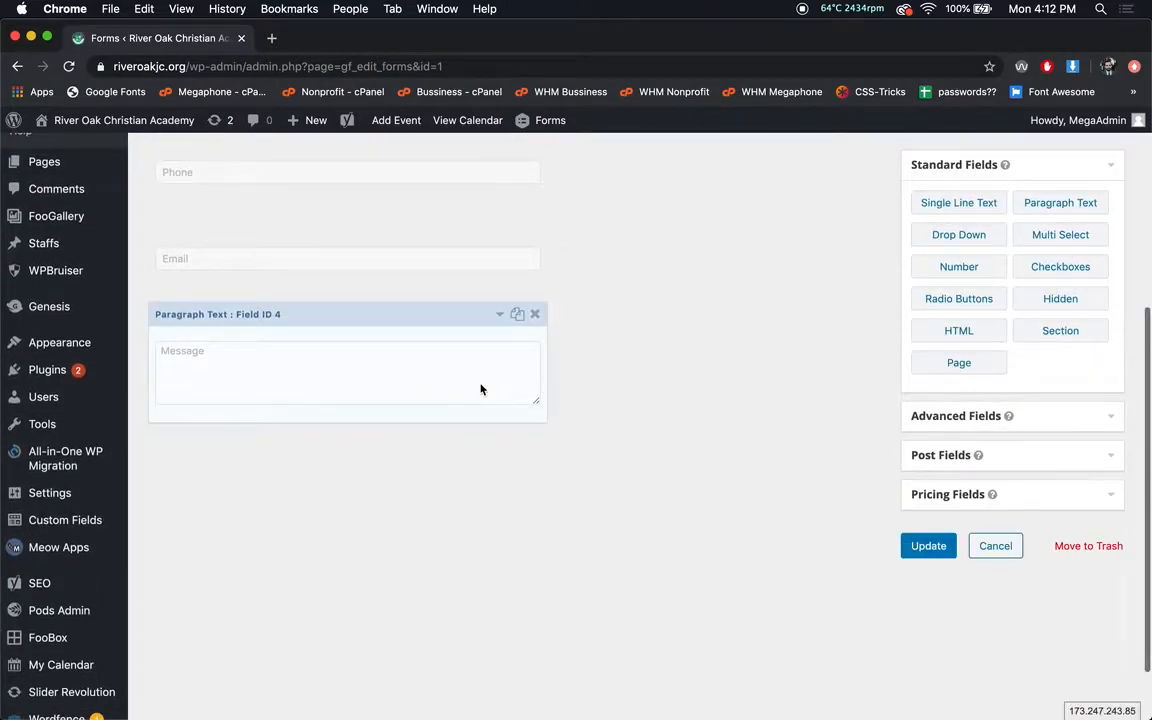
scroll(481, 390, up, 4)
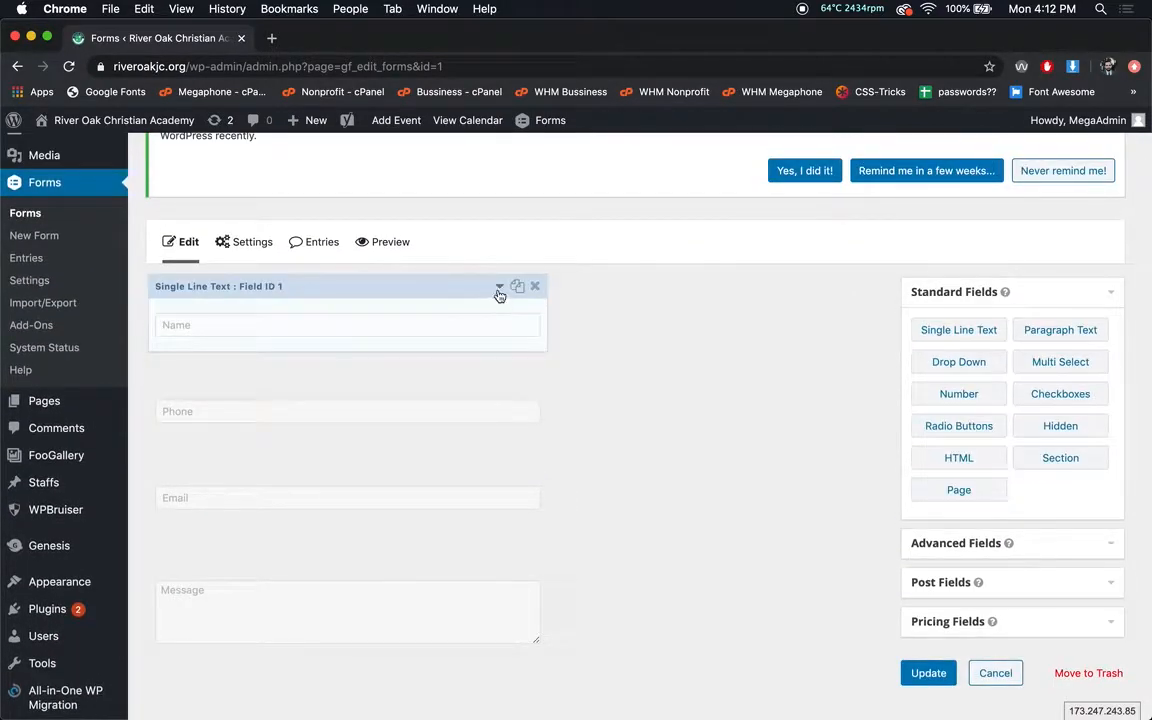
Step: Open the Name field's settings, look over its field label and general options, and close them without changes
click(499, 288)
click(249, 433)
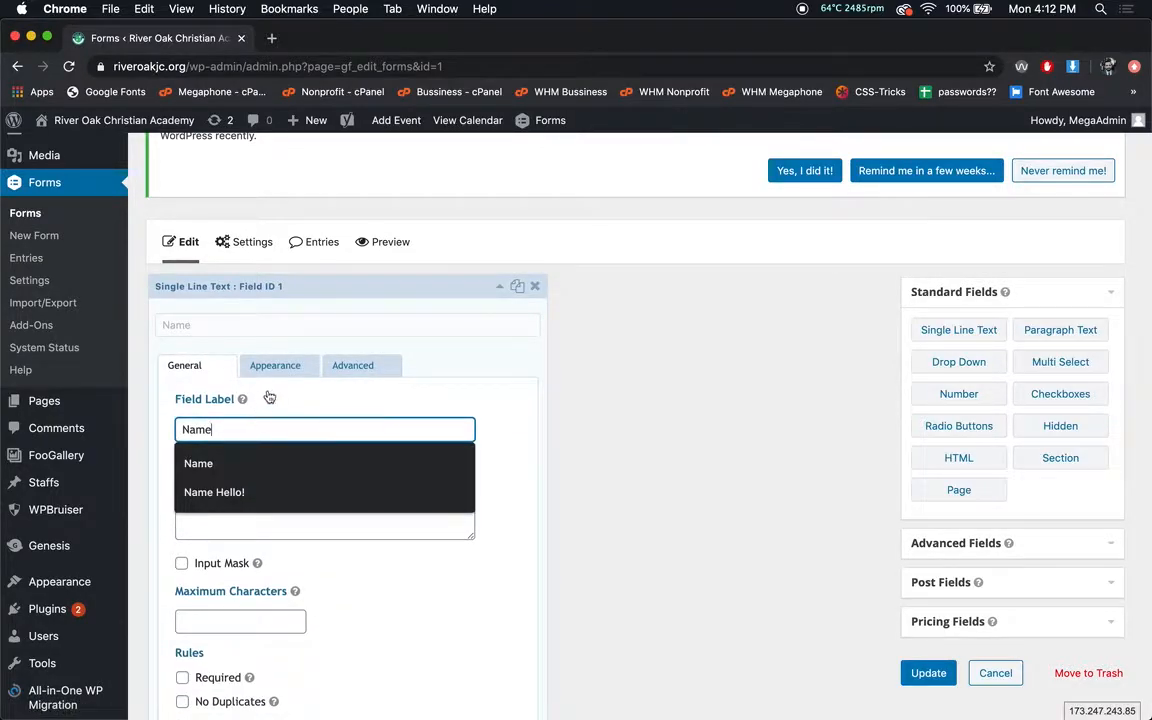
key(Escape)
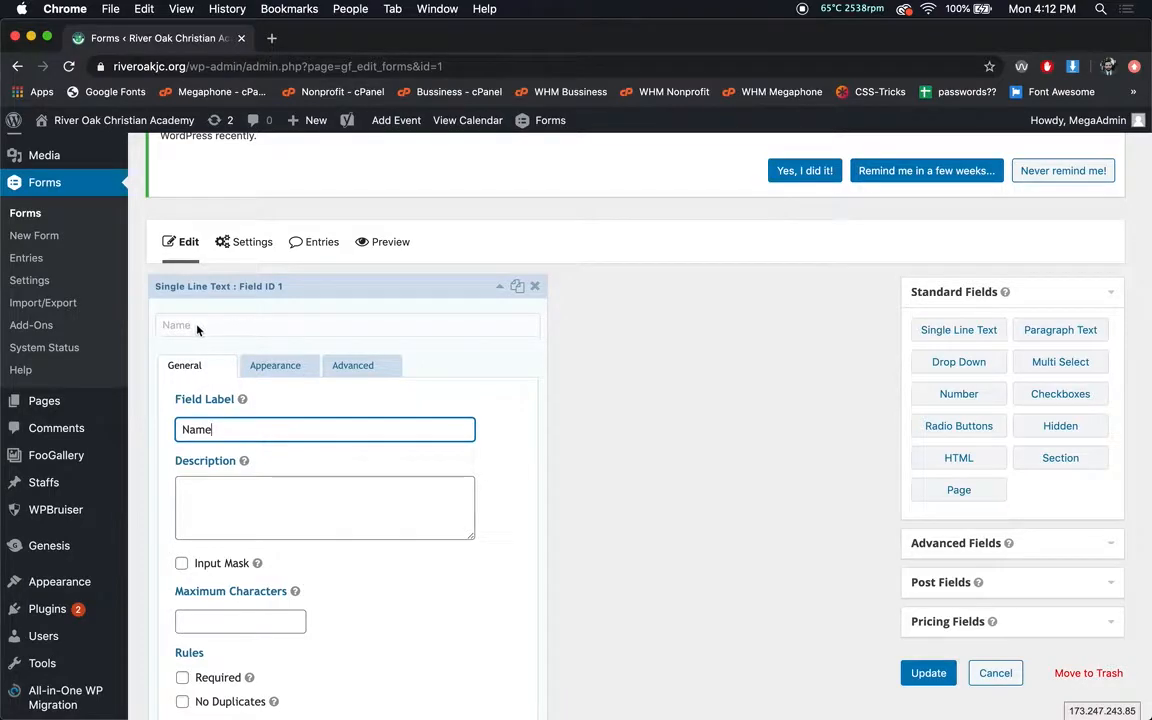
click(215, 429)
click(147, 432)
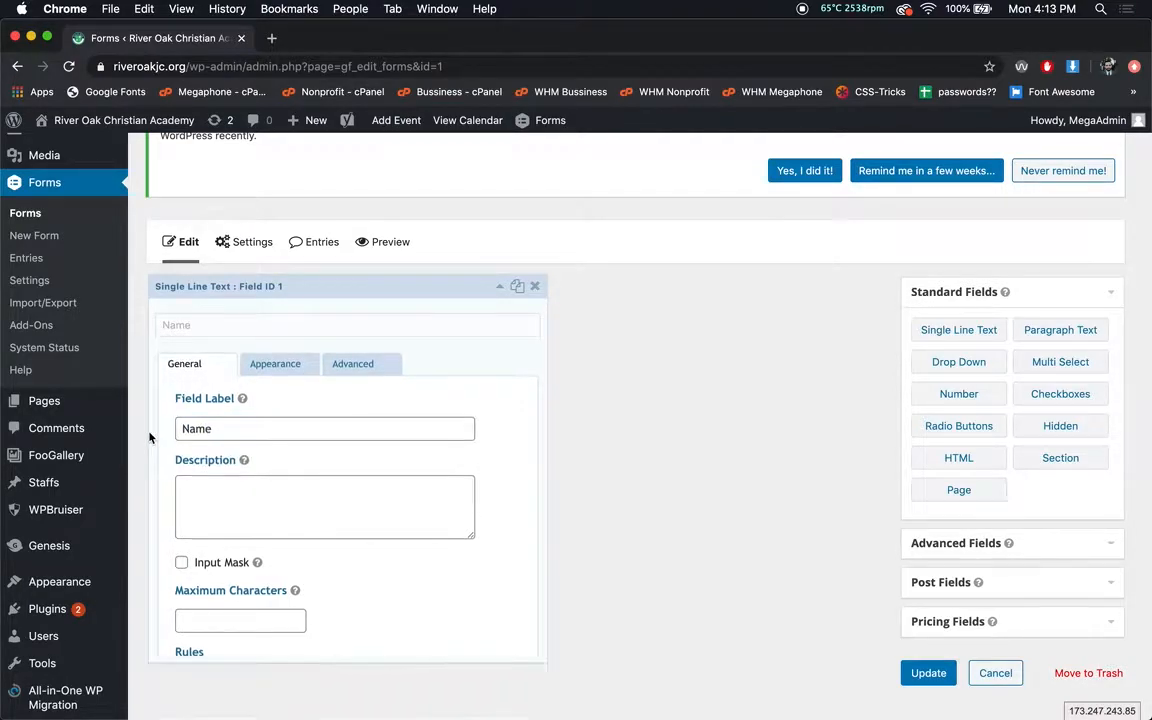
Step: Reopen the Name field's settings and change its placeholder text to "Name...", closing the settings again
click(500, 287)
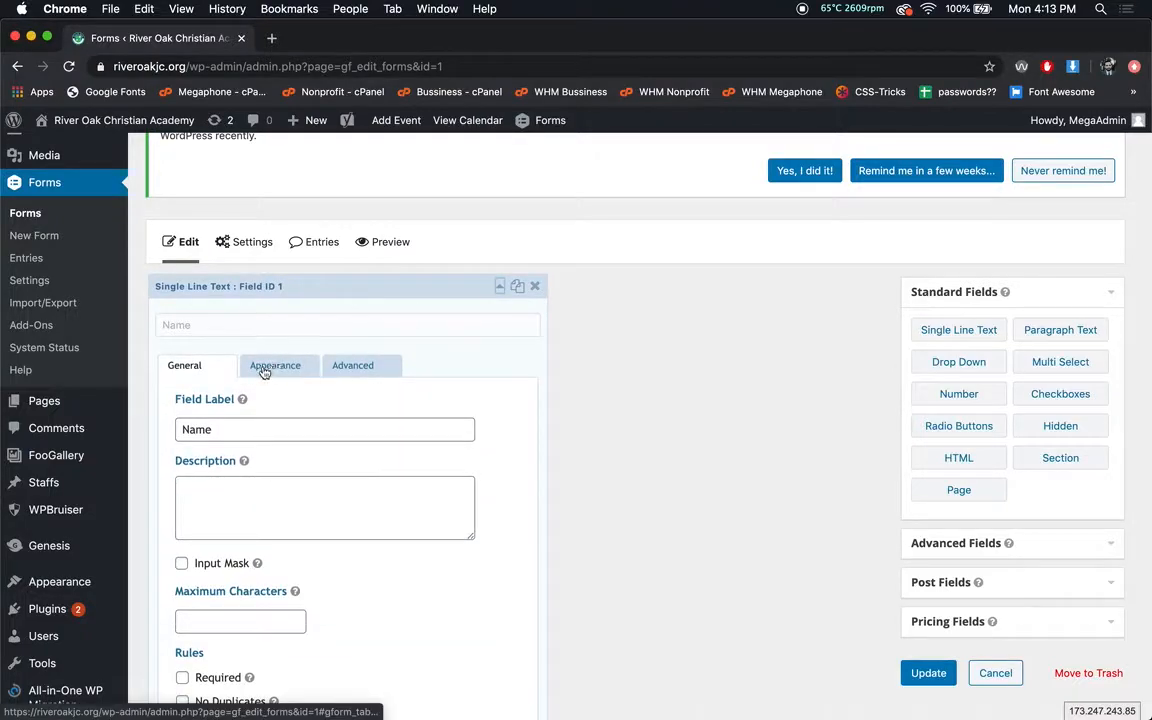
click(275, 363)
click(223, 430)
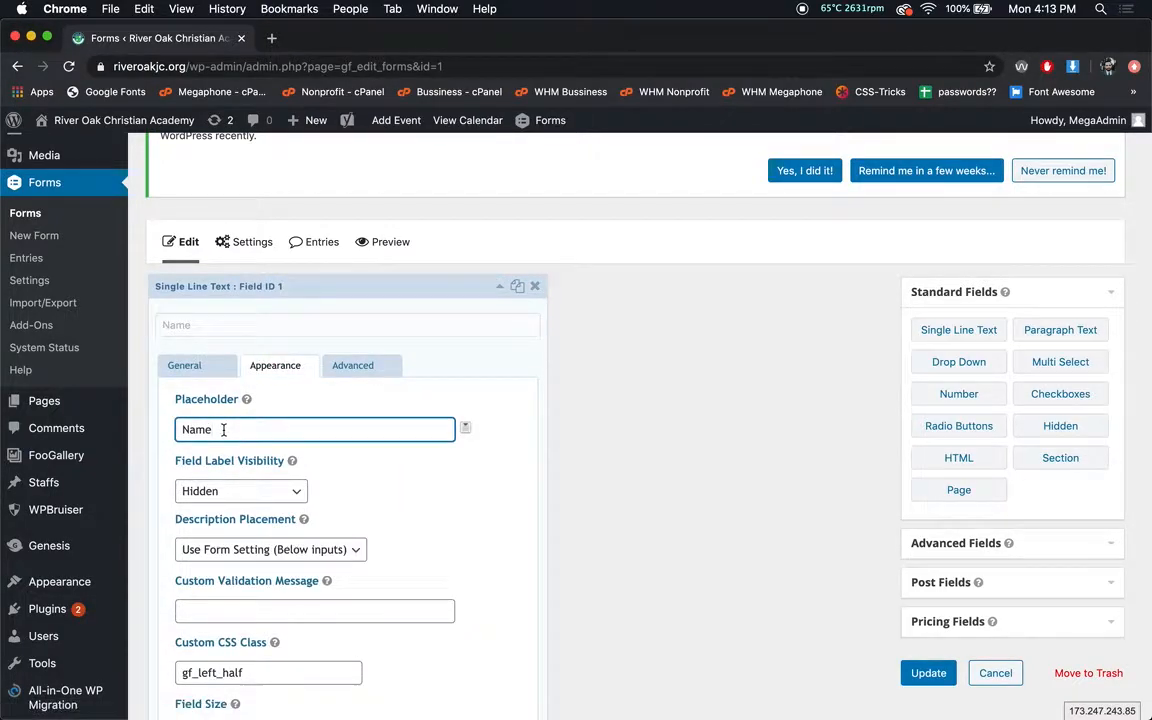
text(... hellp)
key(BackSpace)
text(o)
scroll(601, 491, down, 2)
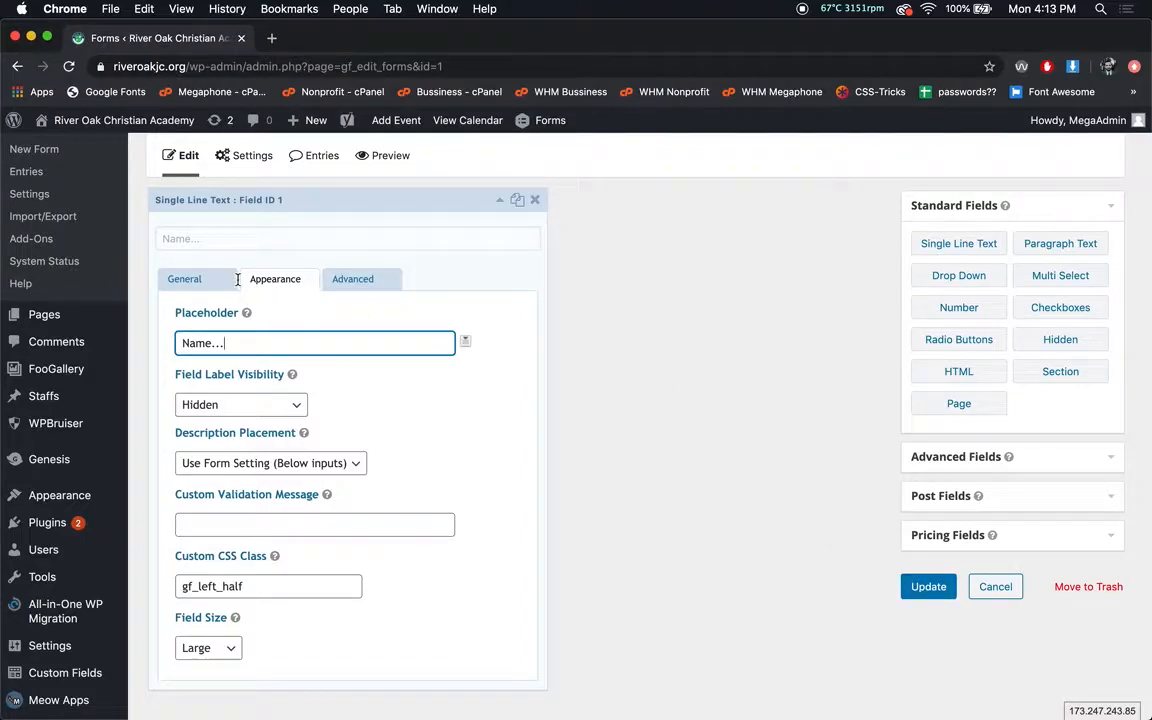
click(195, 262)
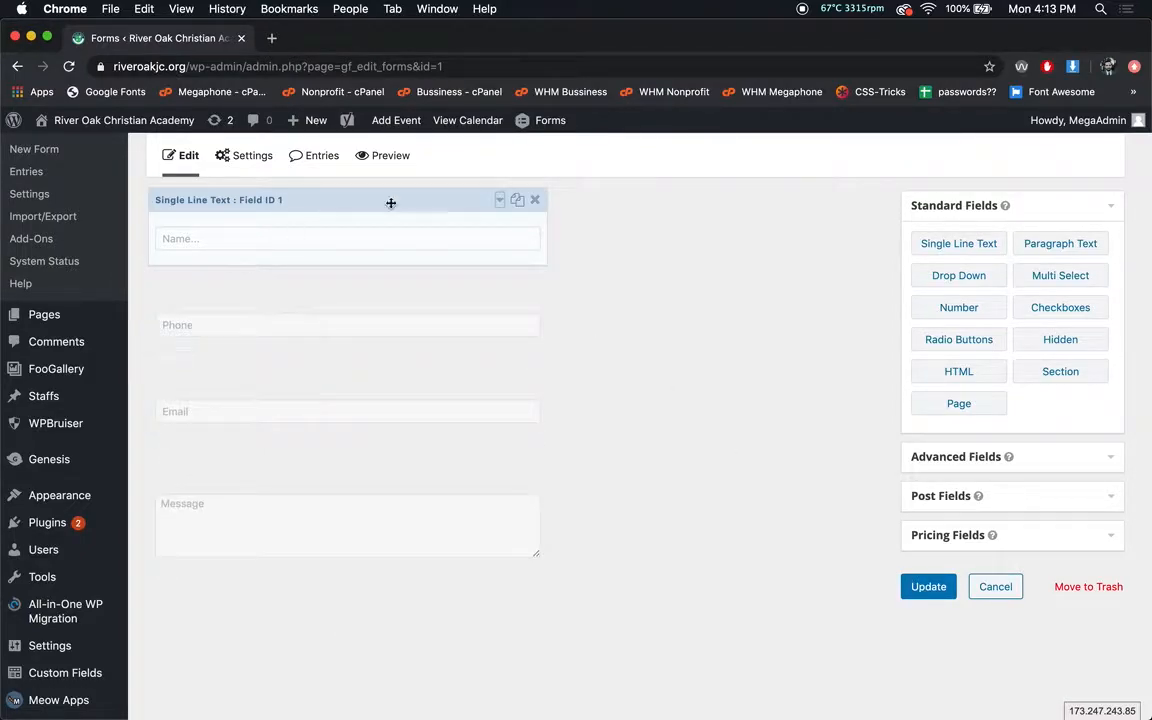
Step: Review the Name field's general and appearance settings, including rules and label visibility, and collapse the field
click(499, 200)
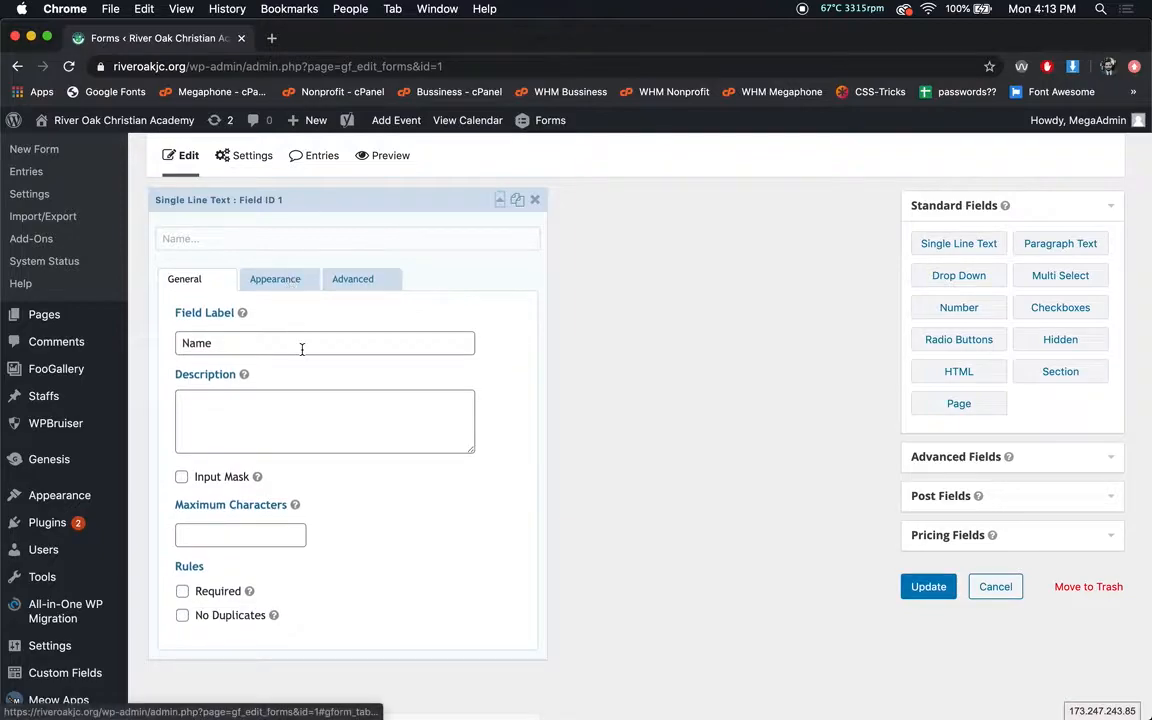
scroll(301, 350, down, 1)
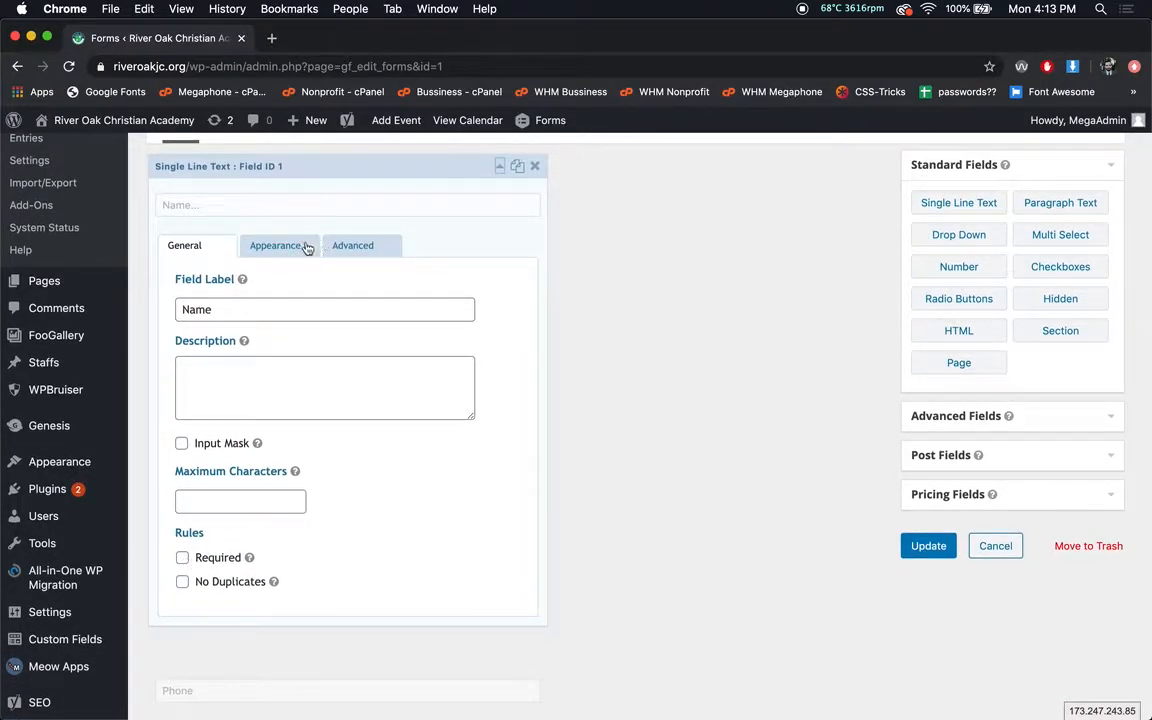
click(301, 247)
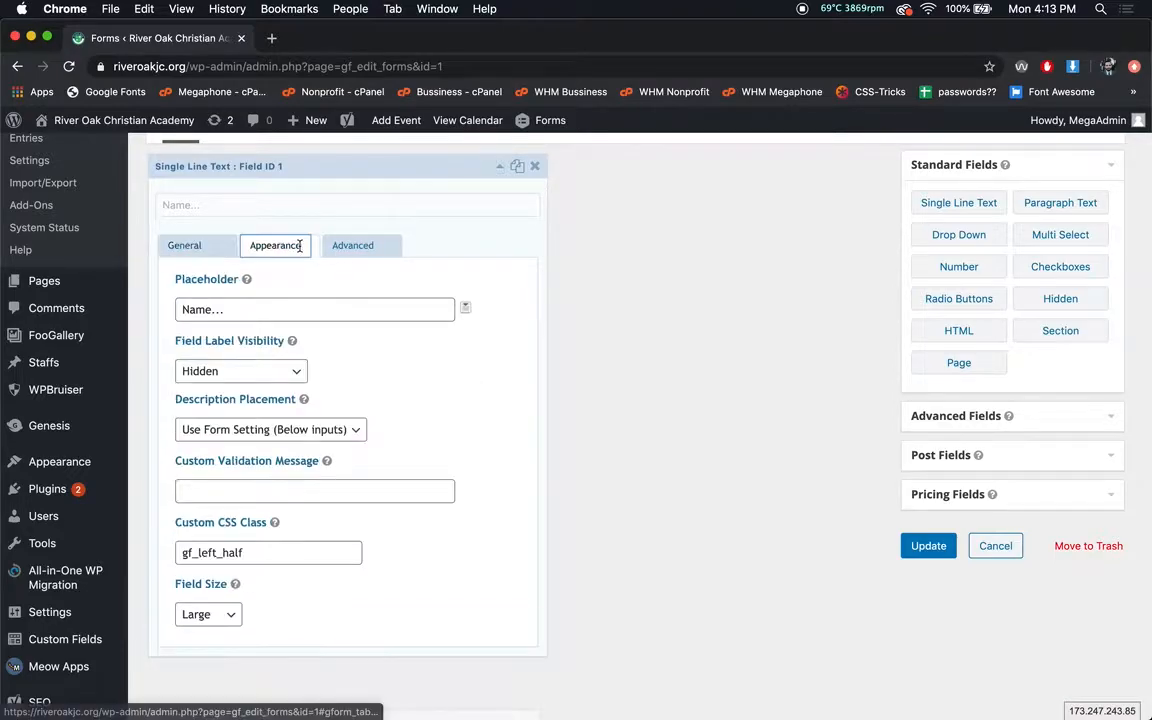
click(203, 251)
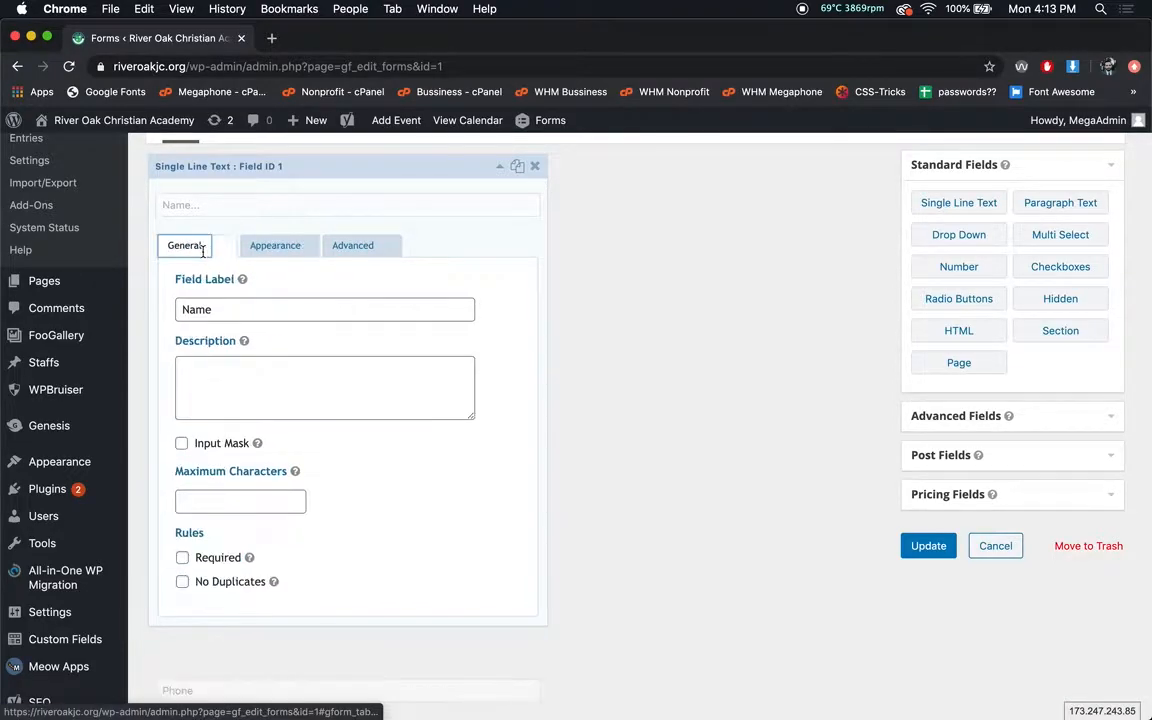
click(499, 172)
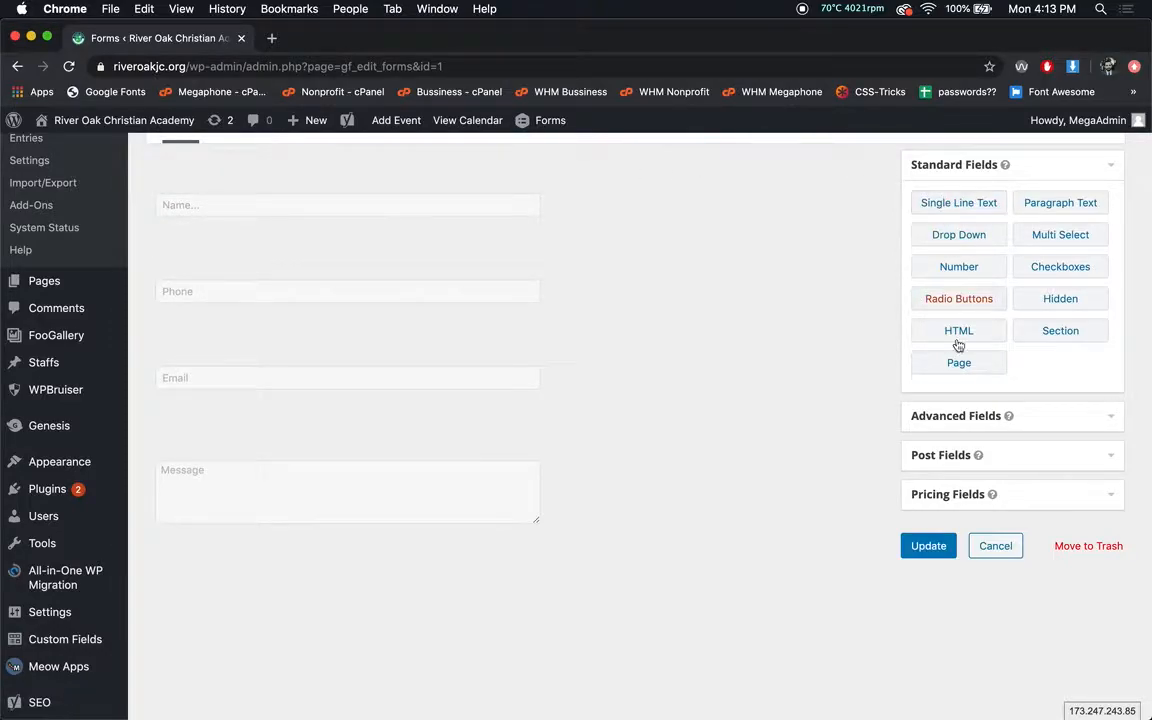
Step: Add a Date field from the advanced fields between Name and Phone, and delete it again
click(955, 415)
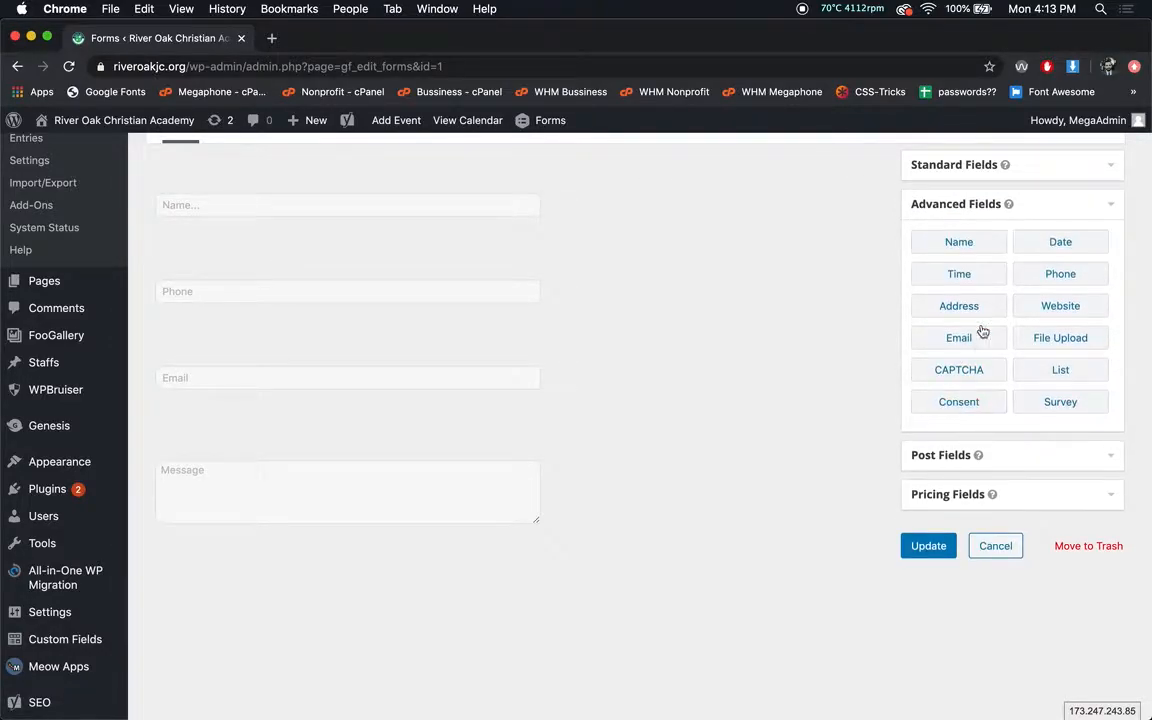
drag(1035, 241, 280, 256)
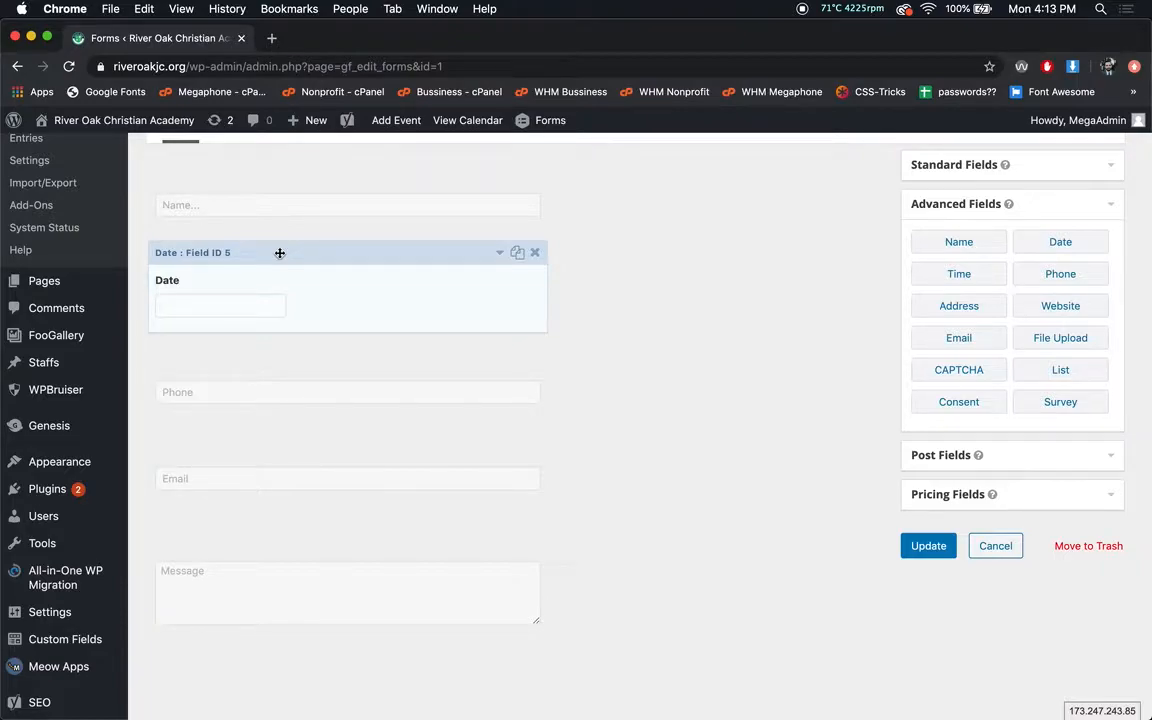
click(534, 253)
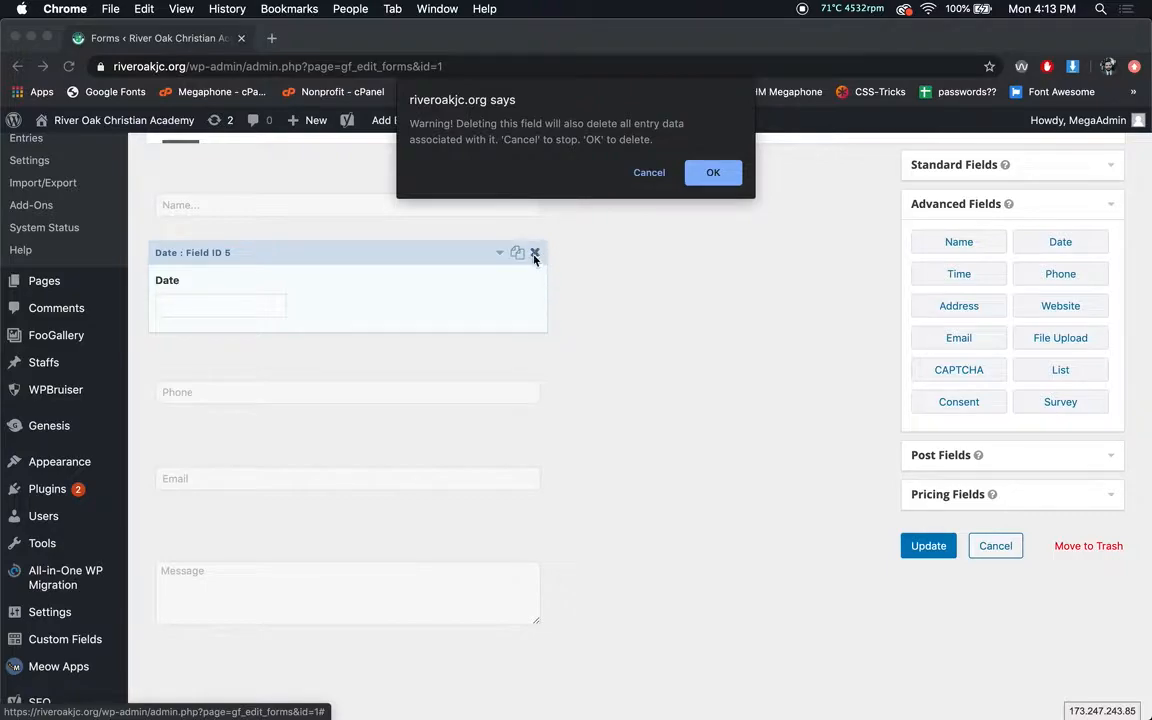
click(702, 172)
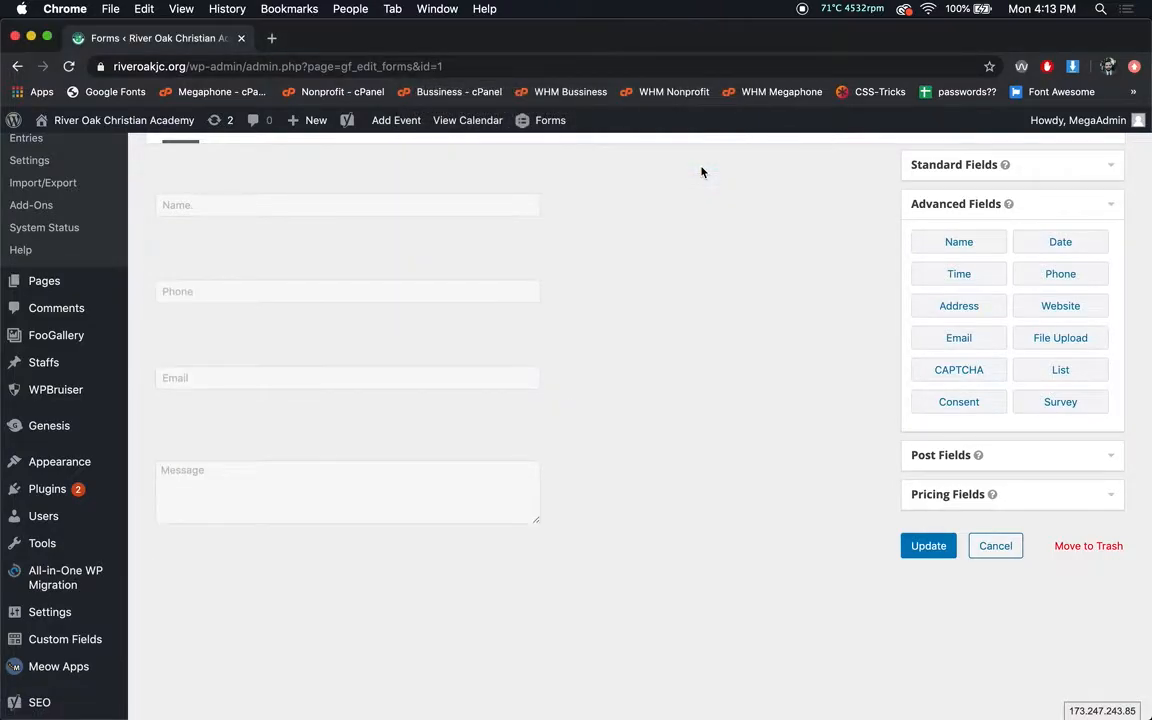
Step: Leave the form editor without saving, open the list of all pages and browse it from Golf to Home
scroll(348, 383, up, 3)
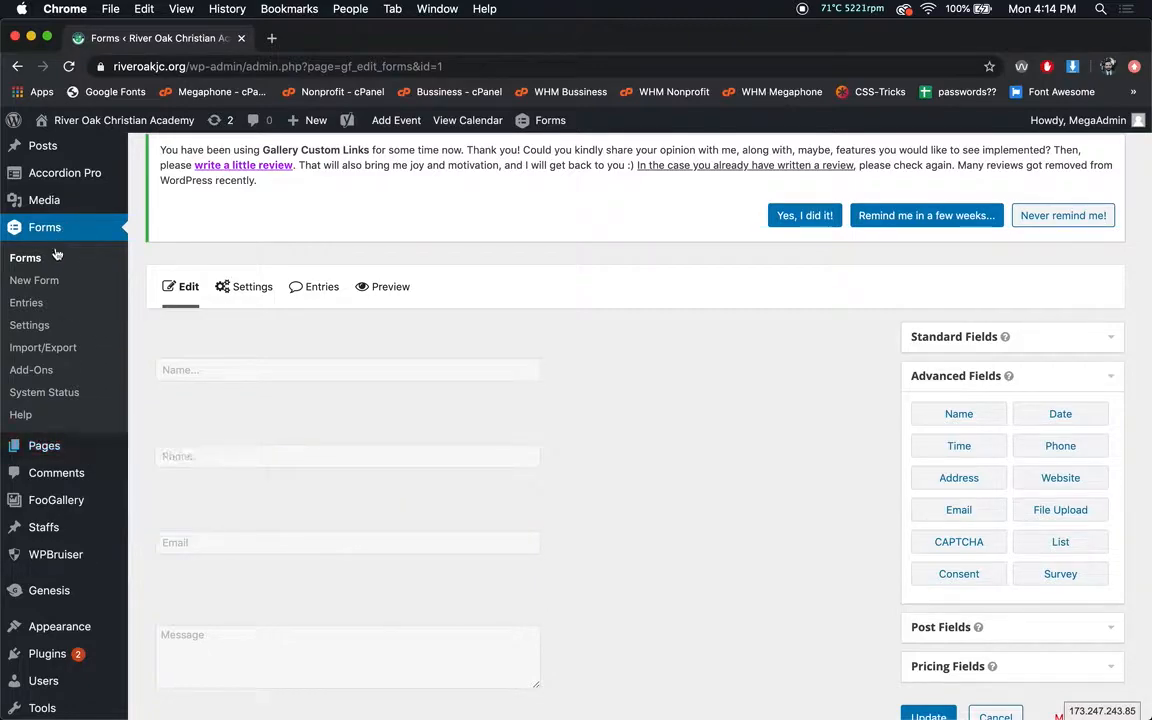
click(43, 446)
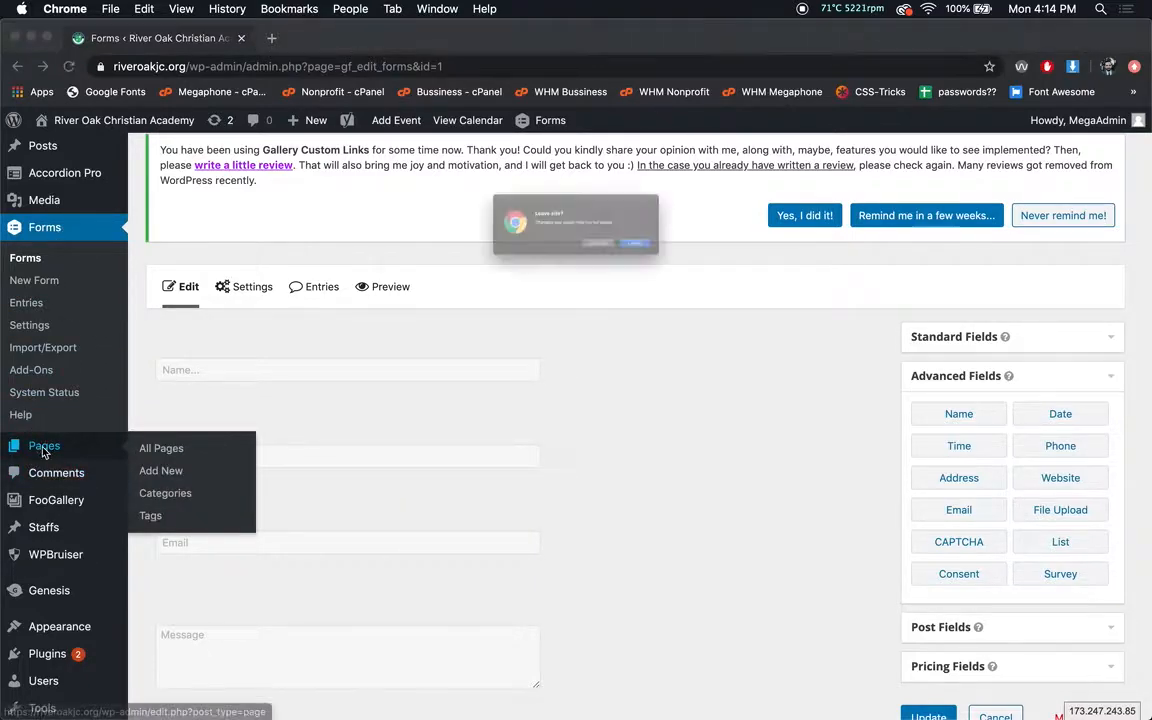
click(671, 264)
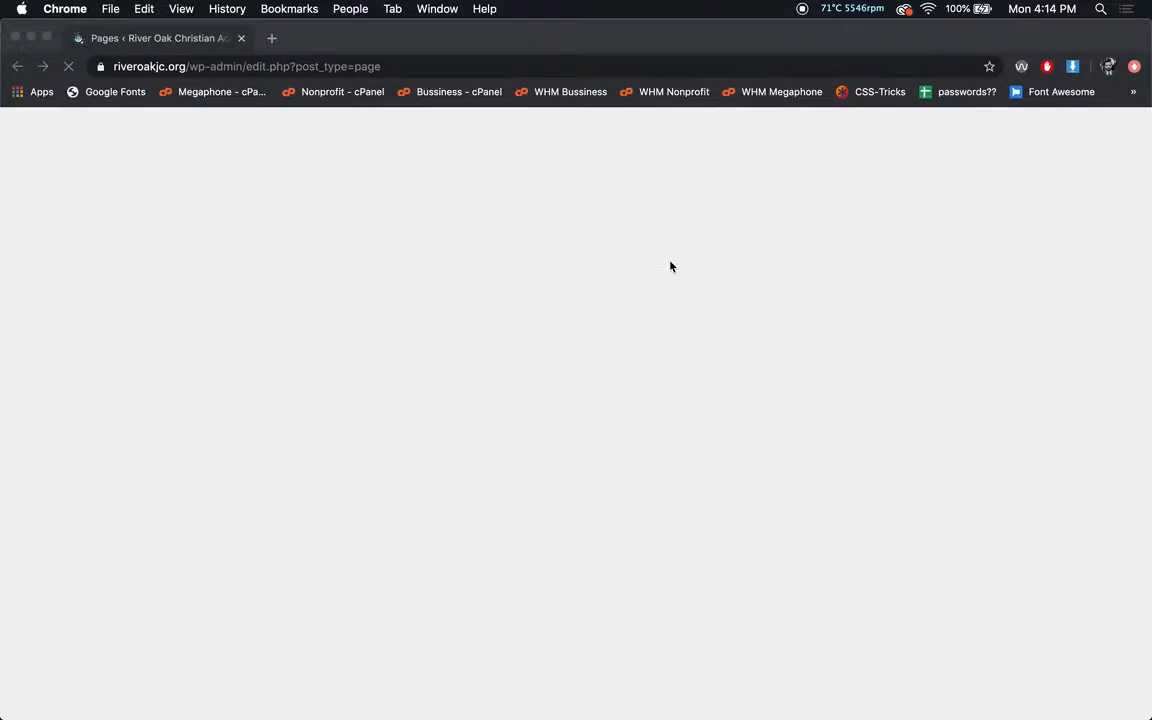
scroll(670, 266, down, 10)
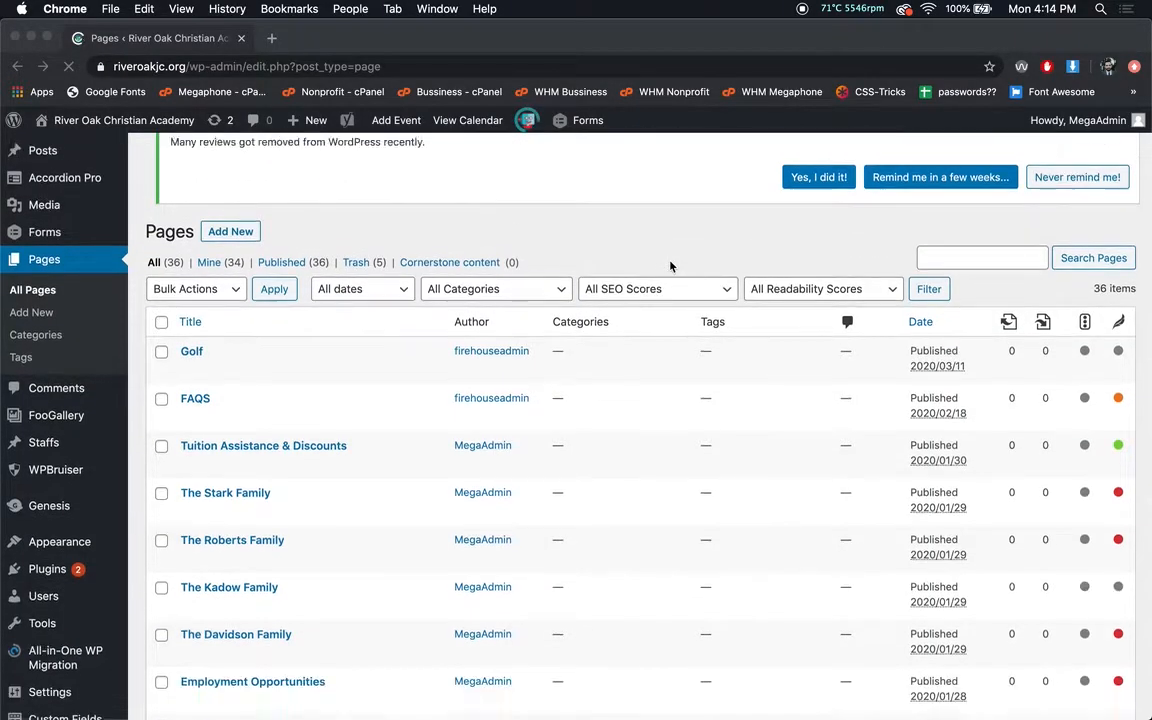
scroll(670, 266, down, 10)
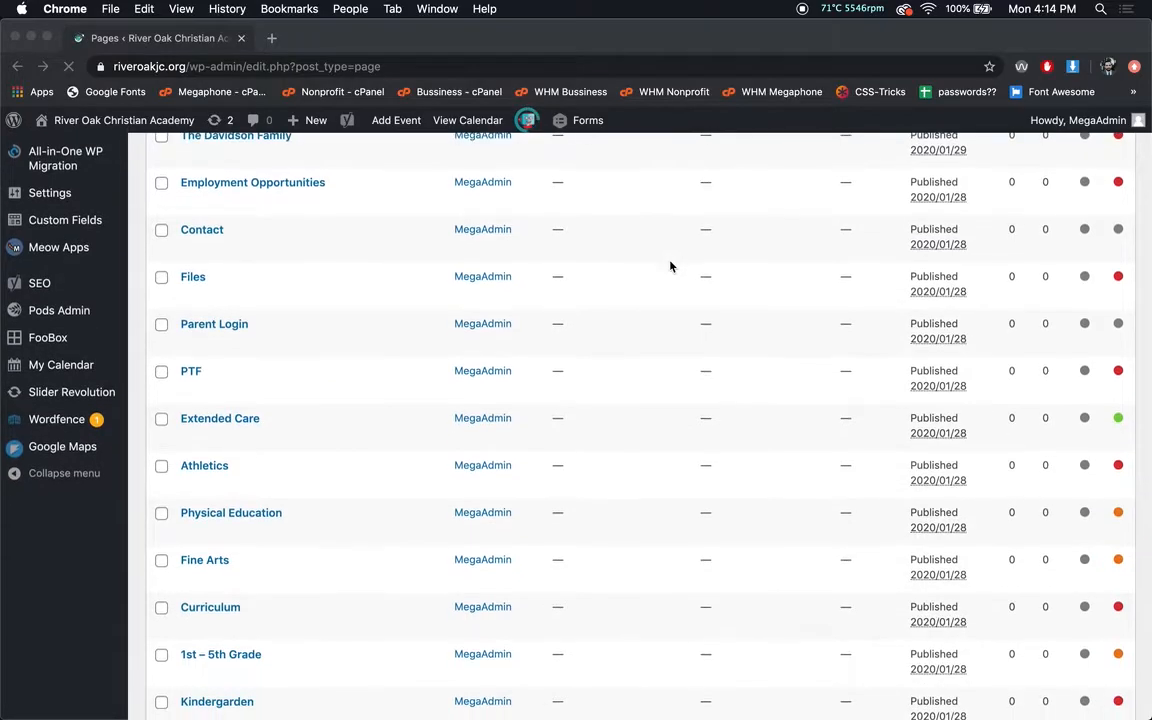
scroll(670, 266, down, 7)
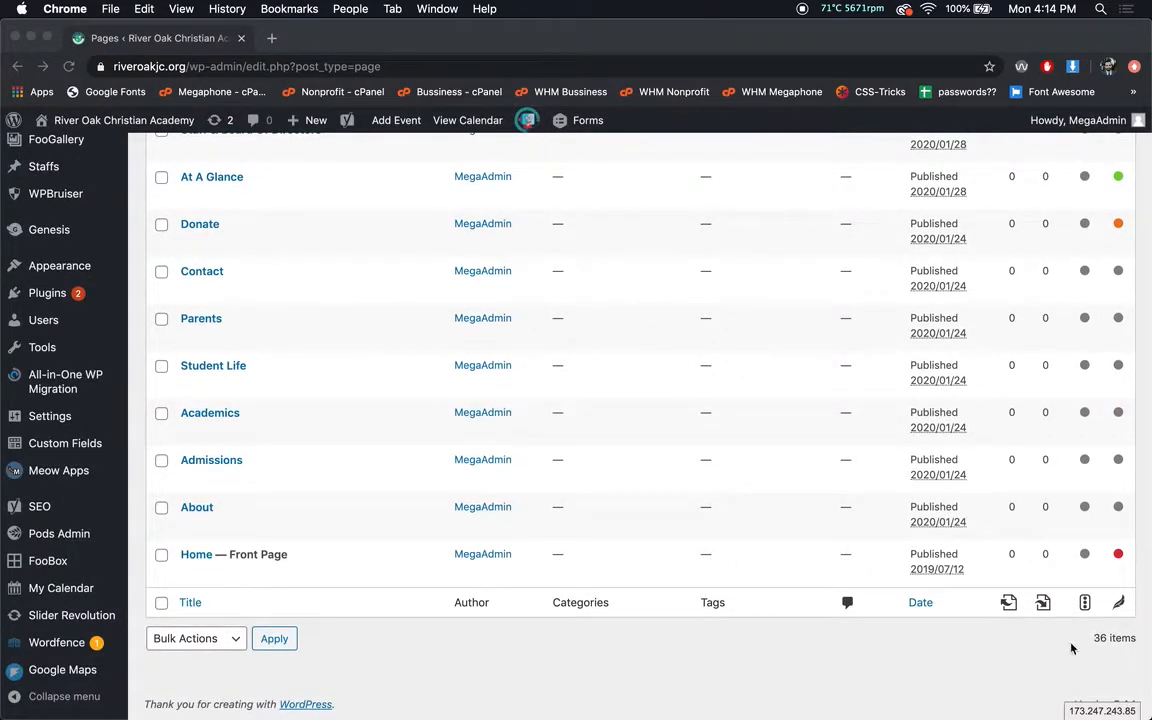
scroll(1101, 650, up, 10)
scroll(1101, 650, up, 5)
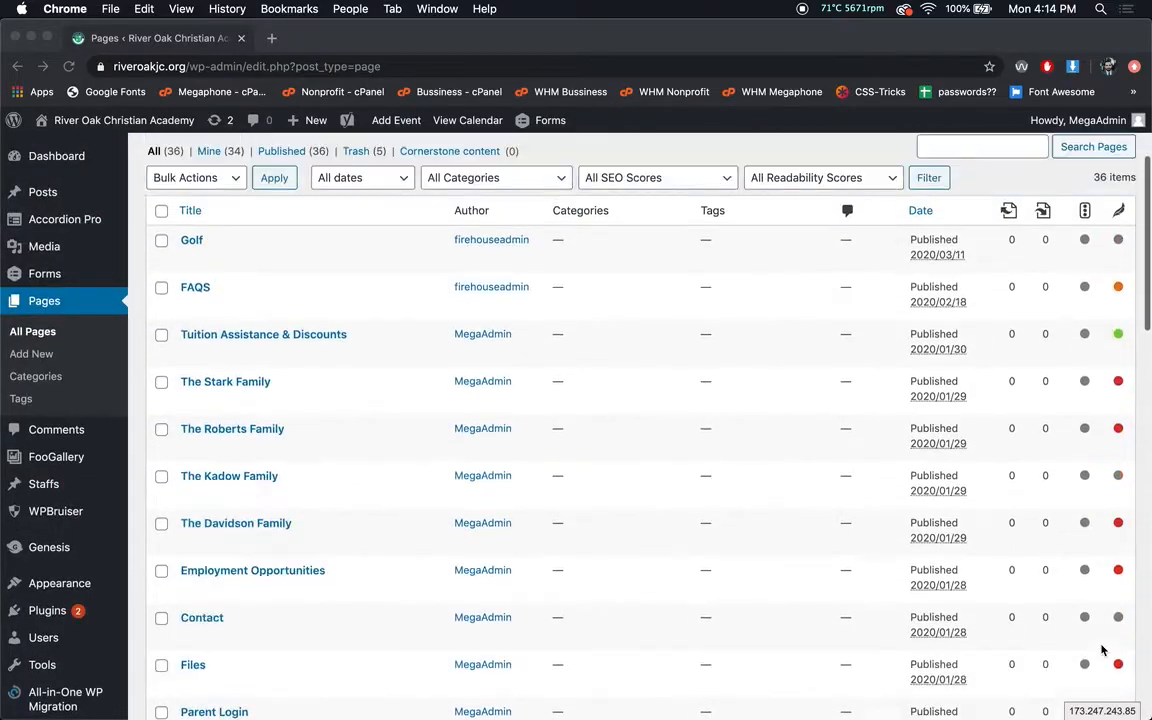
scroll(1101, 650, down, 10)
scroll(1101, 650, down, 5)
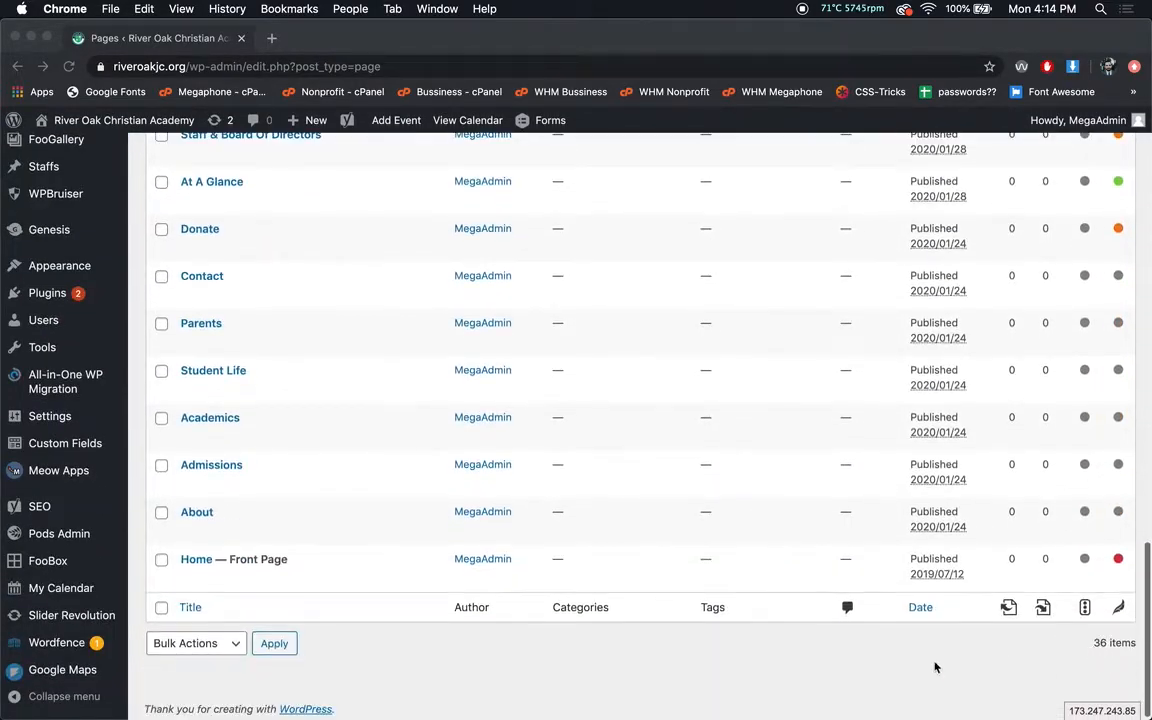
Step: Open the Home page for editing and look through its page sections, their widths and their content
click(198, 560)
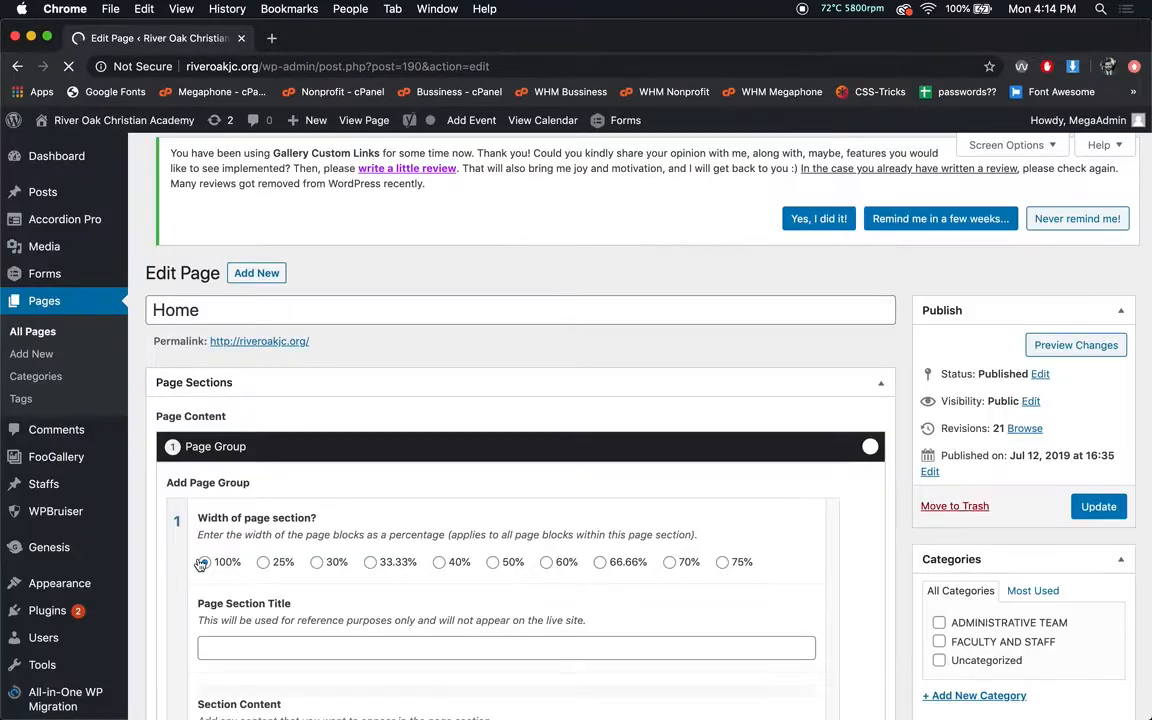
scroll(710, 387, down, 2)
scroll(710, 387, down, 3)
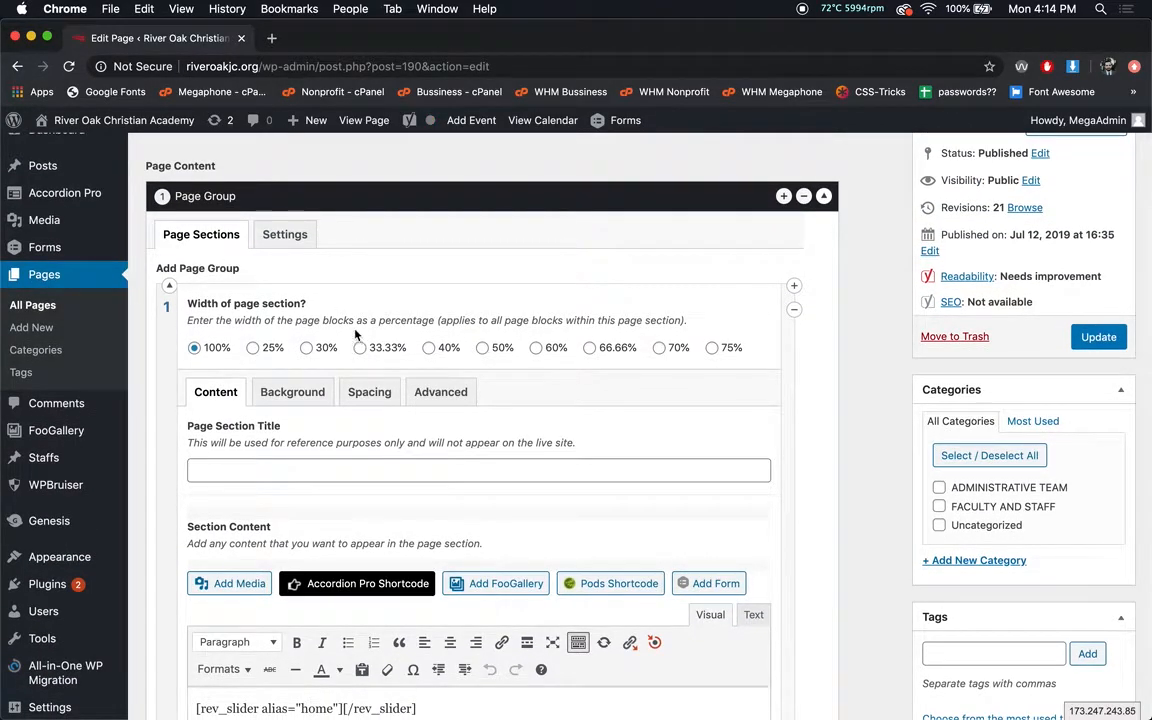
scroll(365, 335, down, 6)
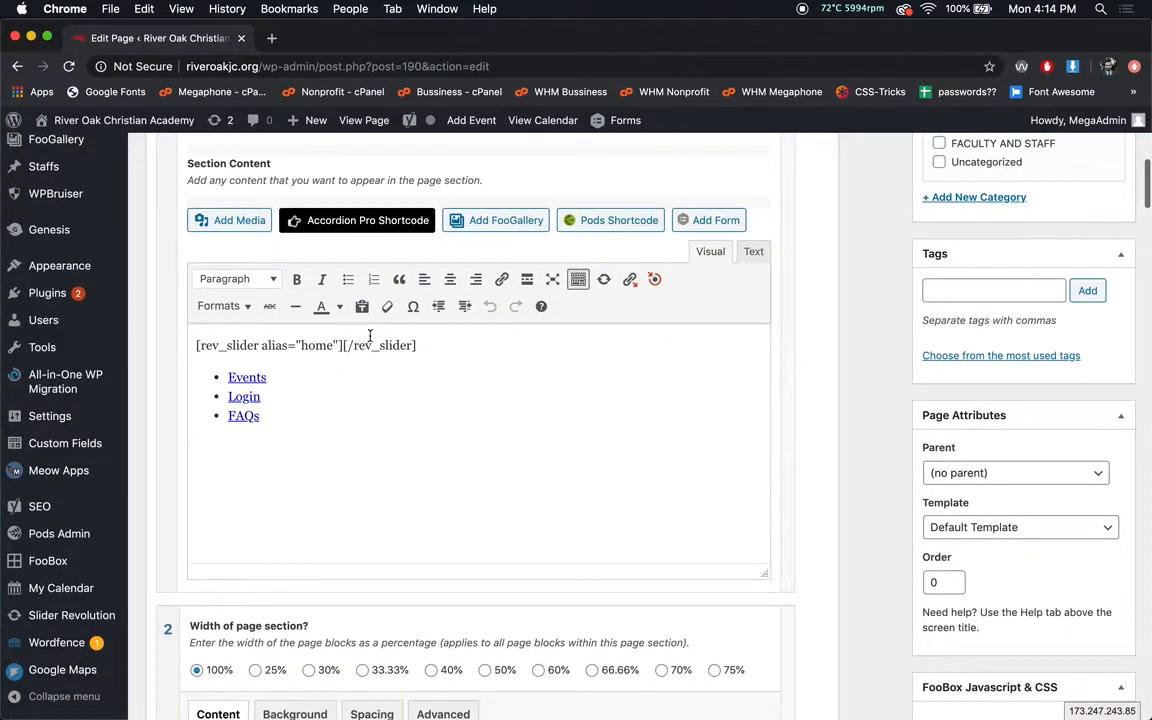
scroll(370, 337, down, 6)
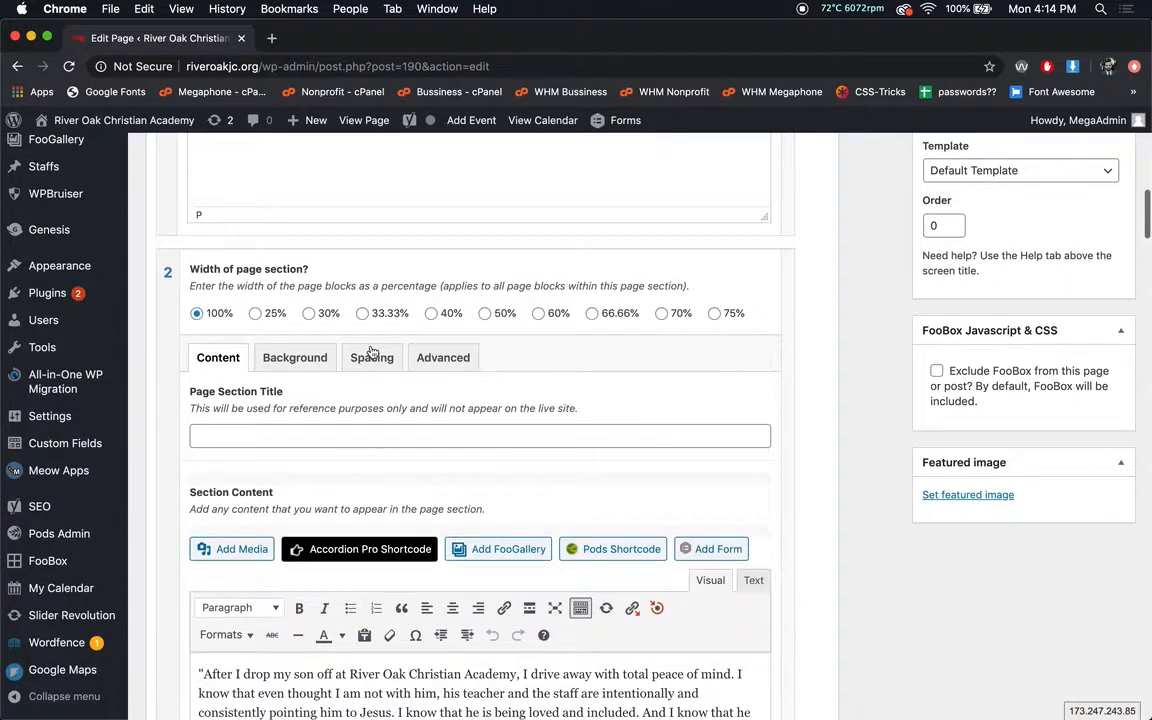
scroll(370, 350, down, 5)
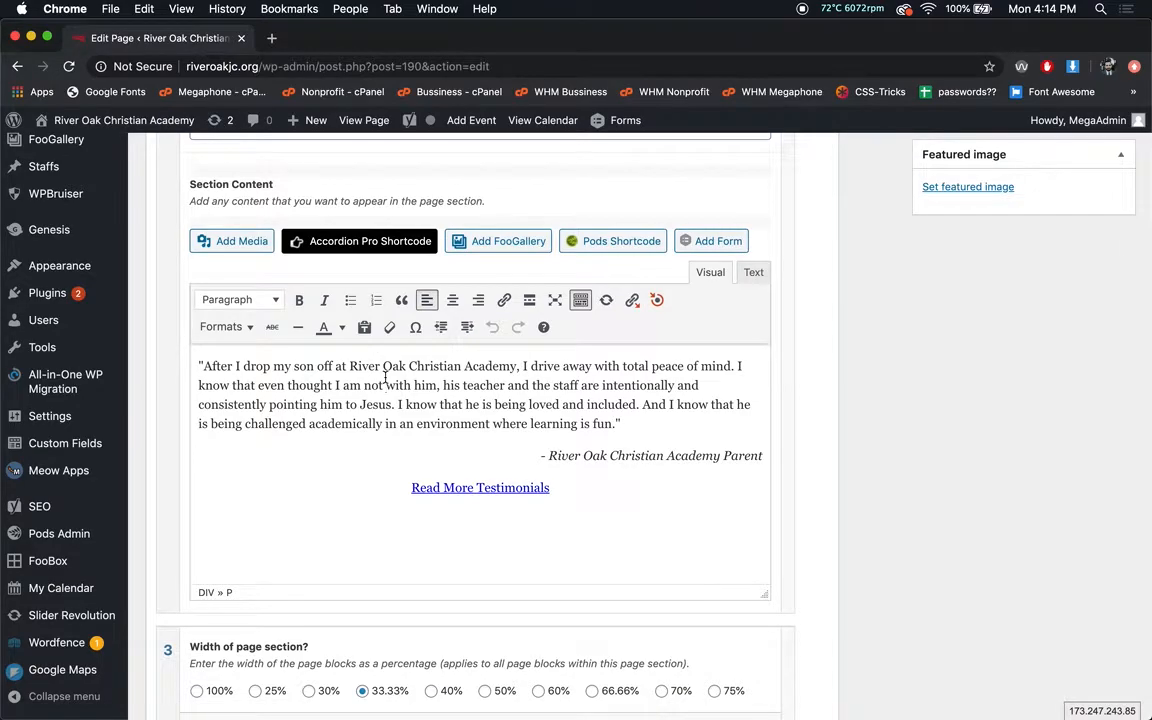
scroll(380, 385, down, 11)
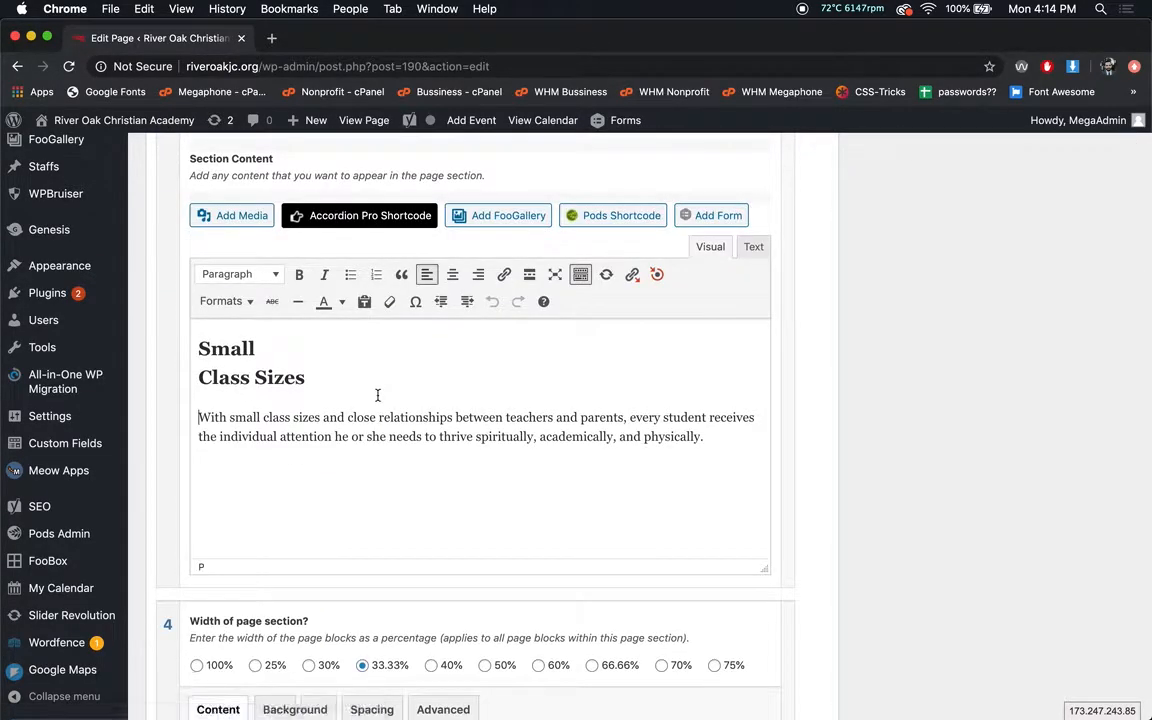
scroll(378, 395, down, 11)
scroll(378, 398, down, 10)
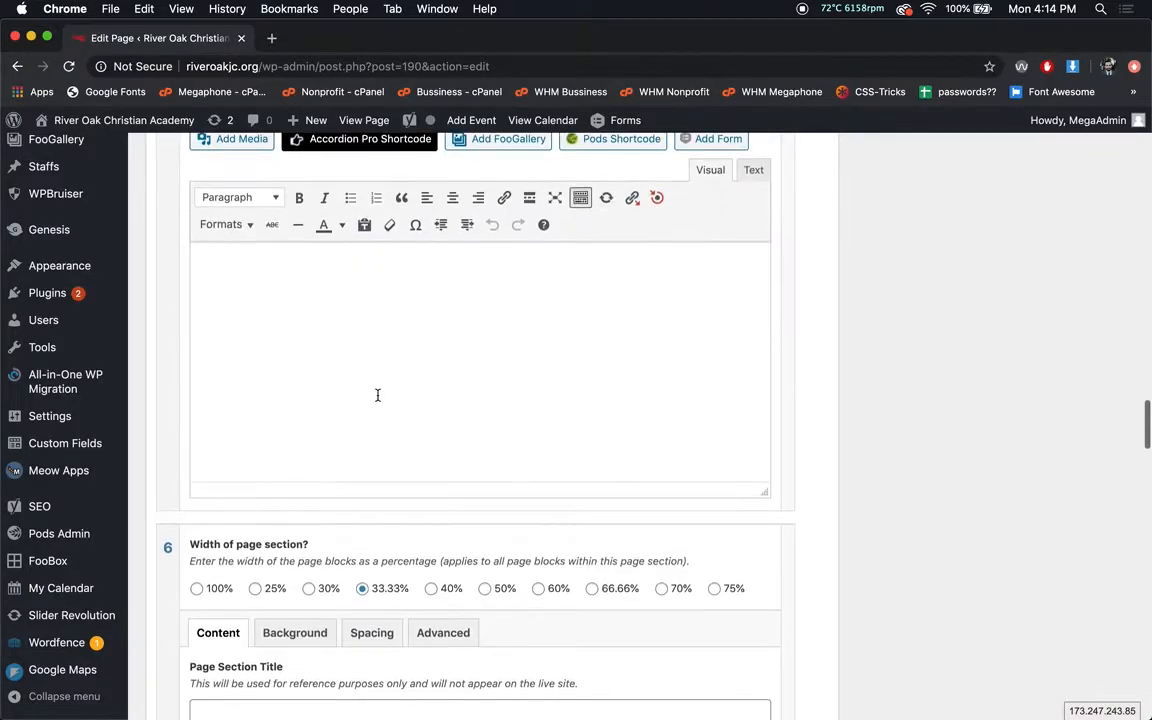
scroll(378, 395, up, 20)
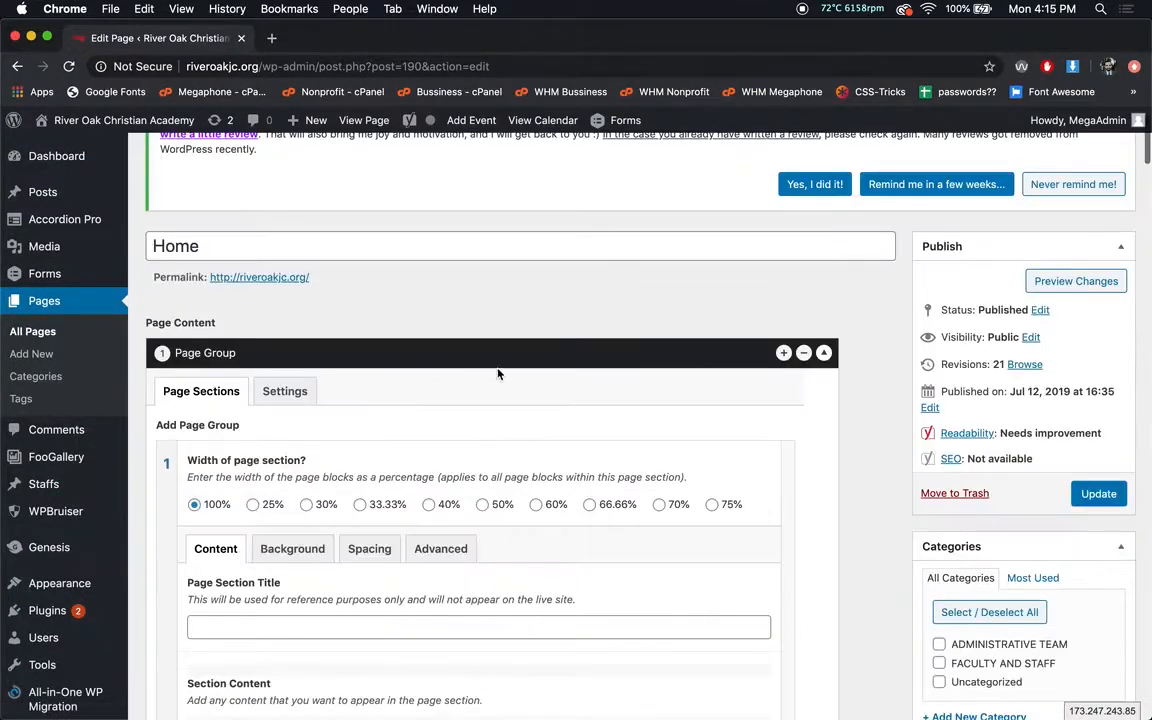
Step: Preview the Home page in a new browser tab and compare its links and testimonial with the page editor
click(1070, 282)
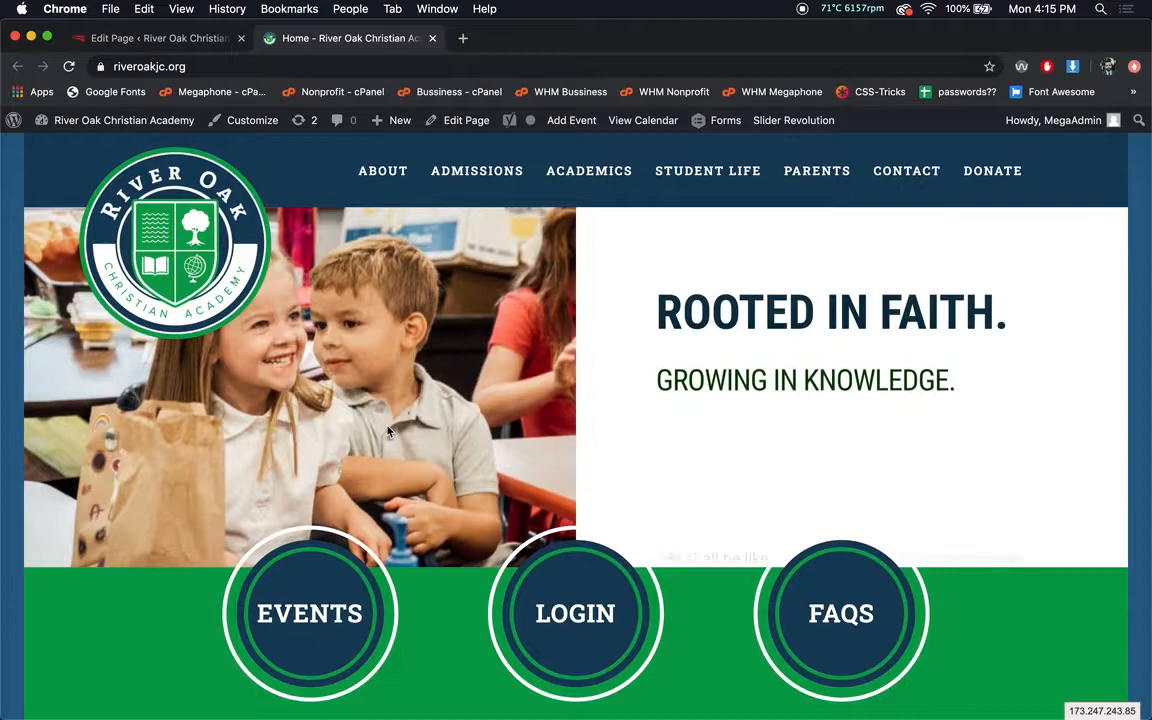
scroll(366, 470, down, 5)
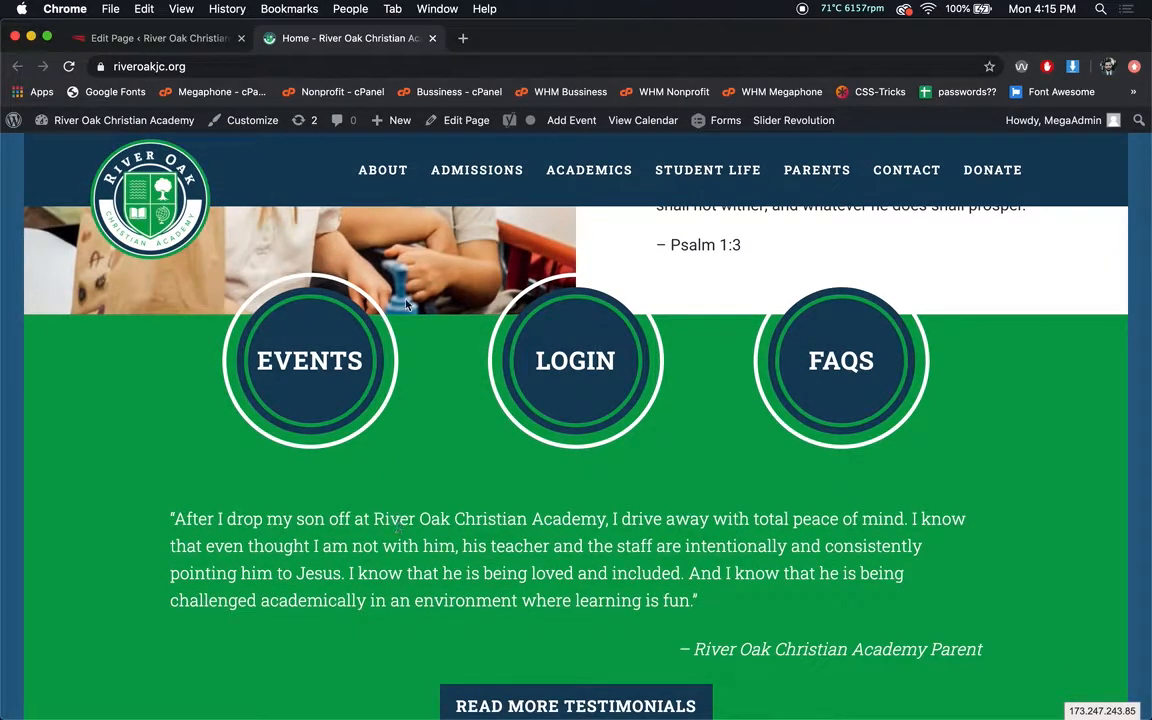
click(146, 36)
click(383, 37)
scroll(480, 450, down, 2)
scroll(485, 462, up, 1)
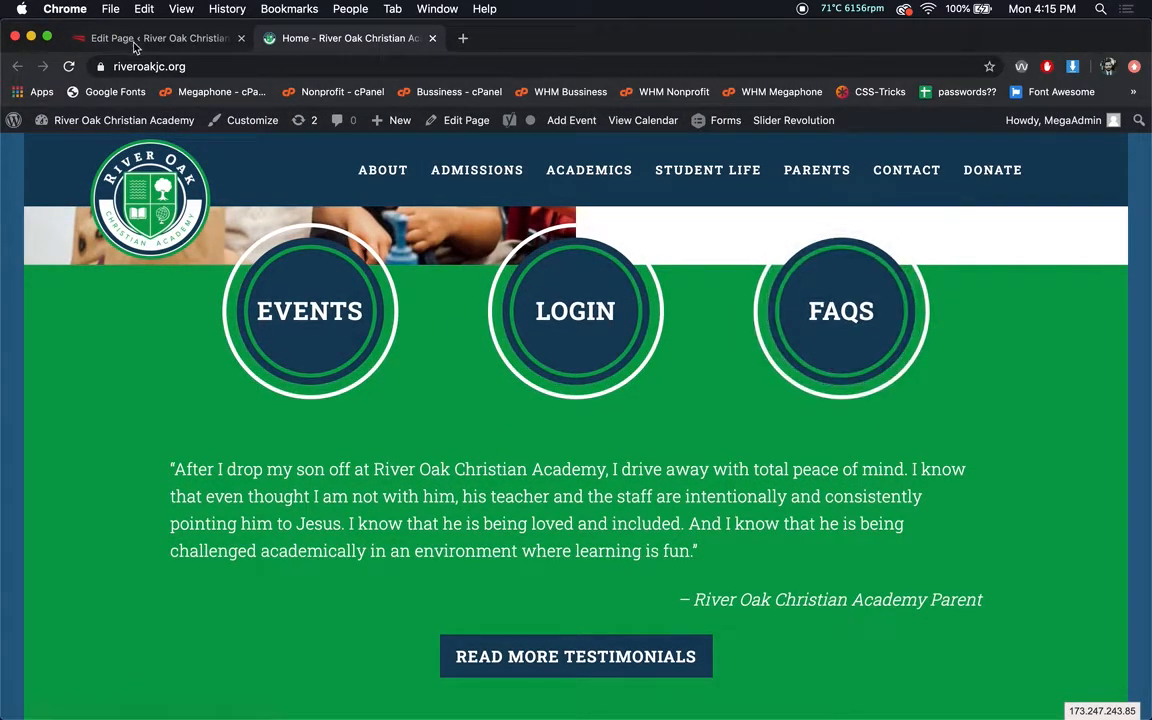
Step: Compare the slider shortcode, the Events, Login and FAQs links and the testimonial in the page editor with the live Home page
scroll(315, 252, up, 5)
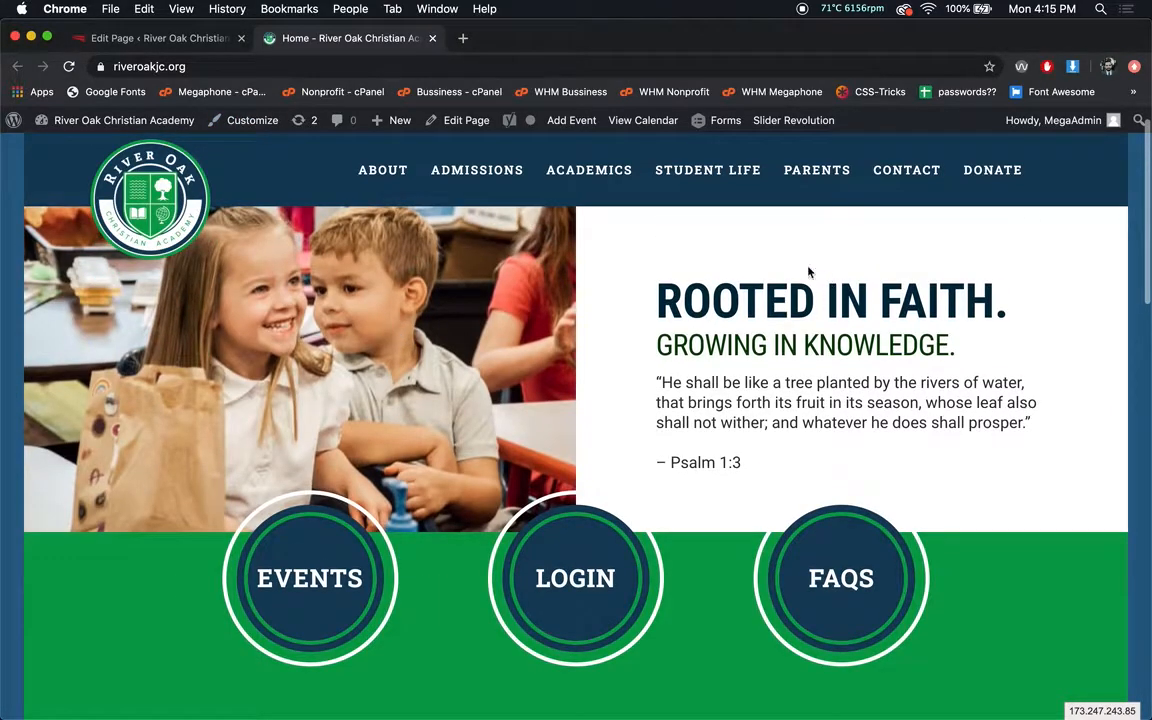
click(141, 38)
scroll(435, 366, down, 3)
scroll(435, 366, down, 5)
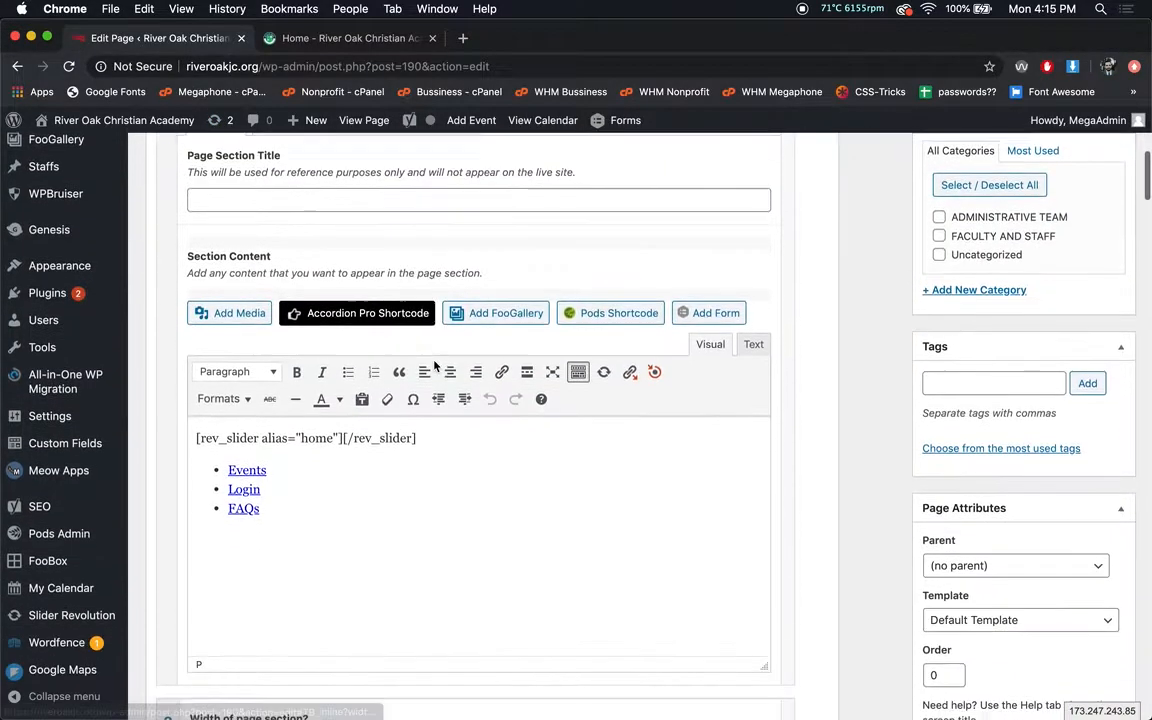
drag(381, 378, 220, 378)
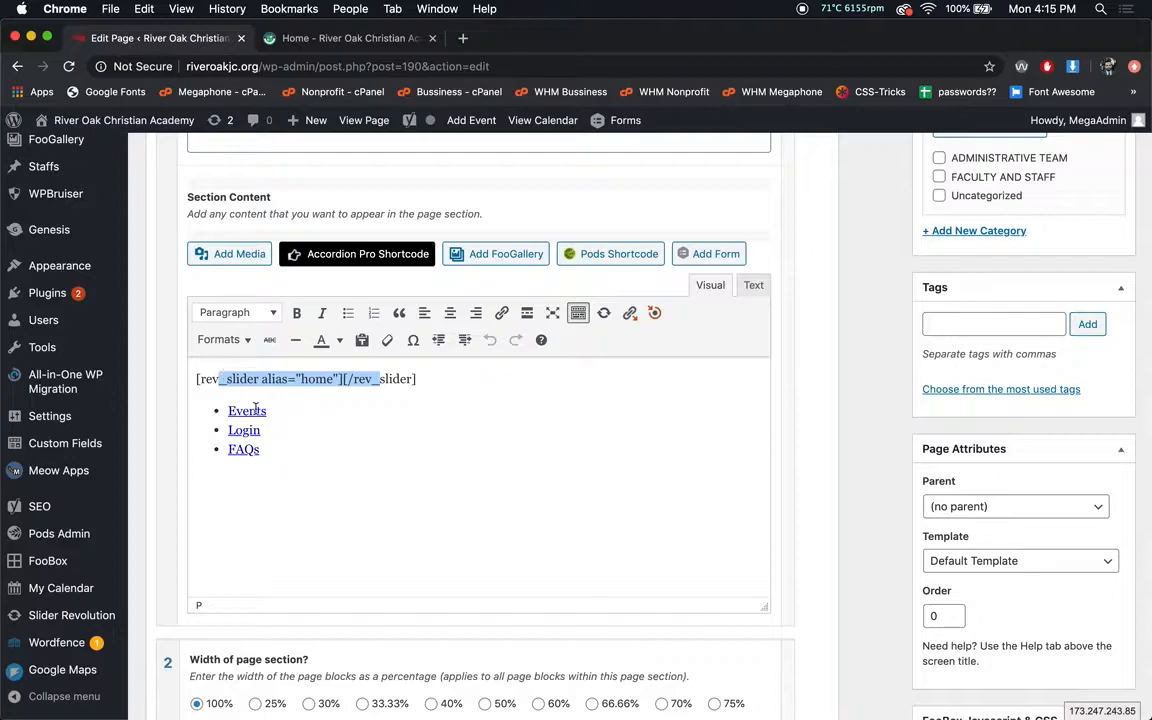
click(320, 390)
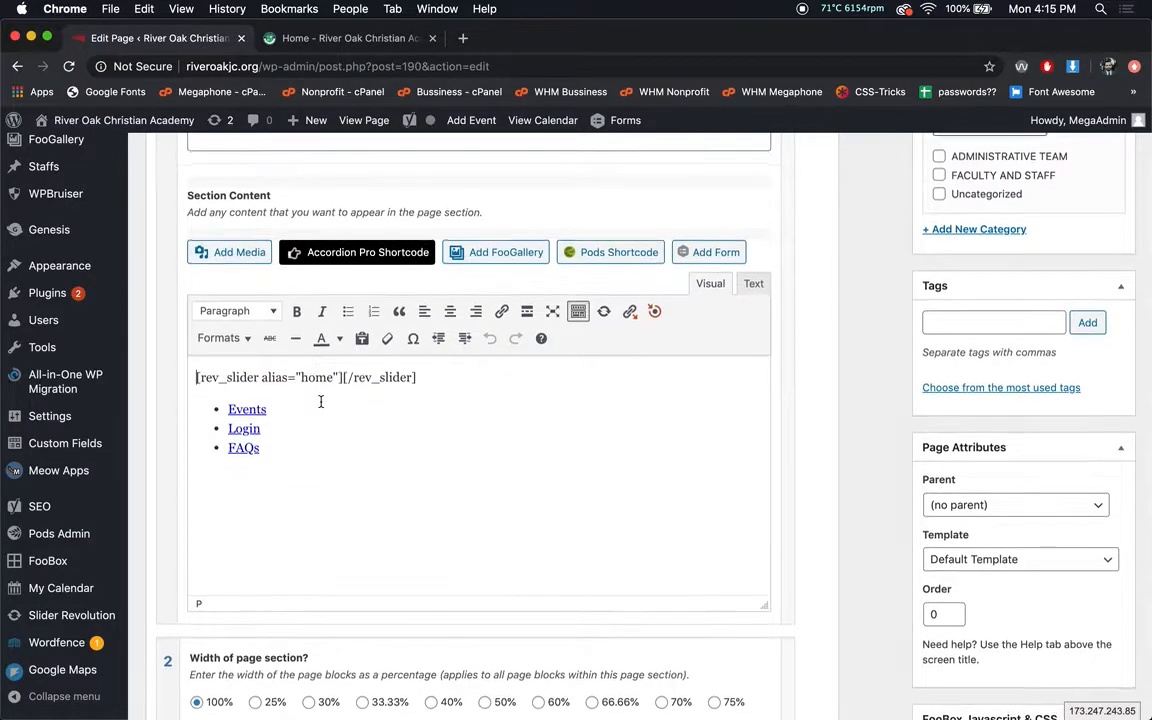
scroll(320, 401, down, 10)
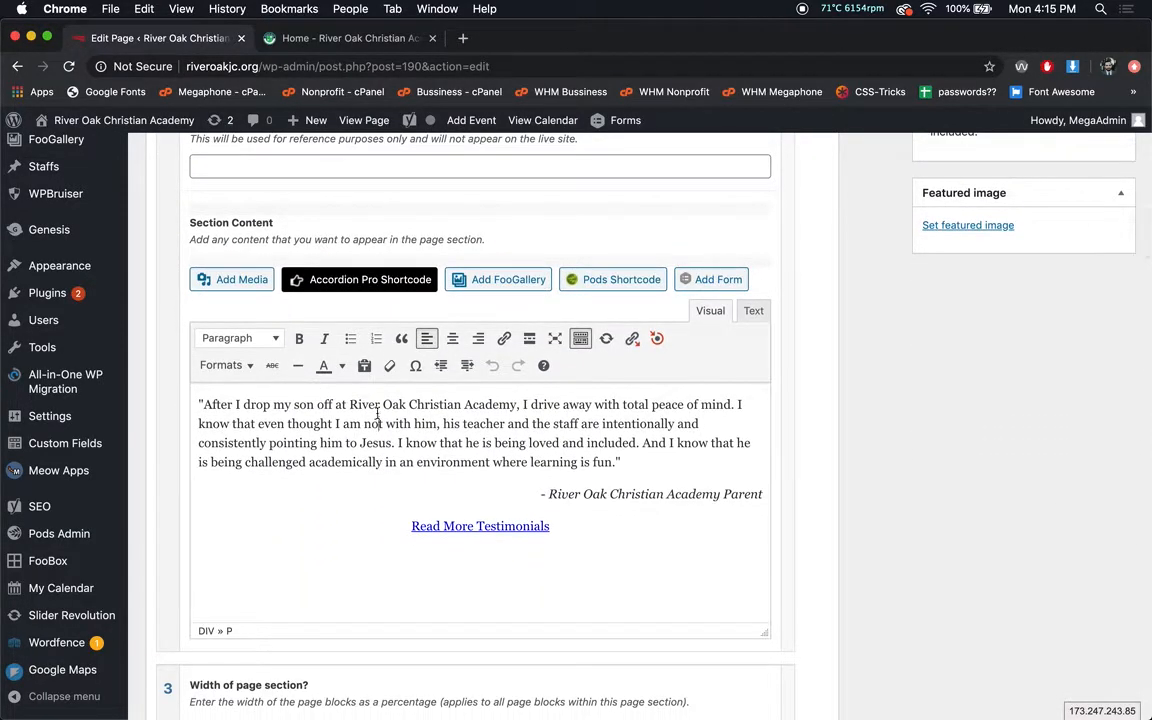
click(300, 42)
mouse_move(383, 172)
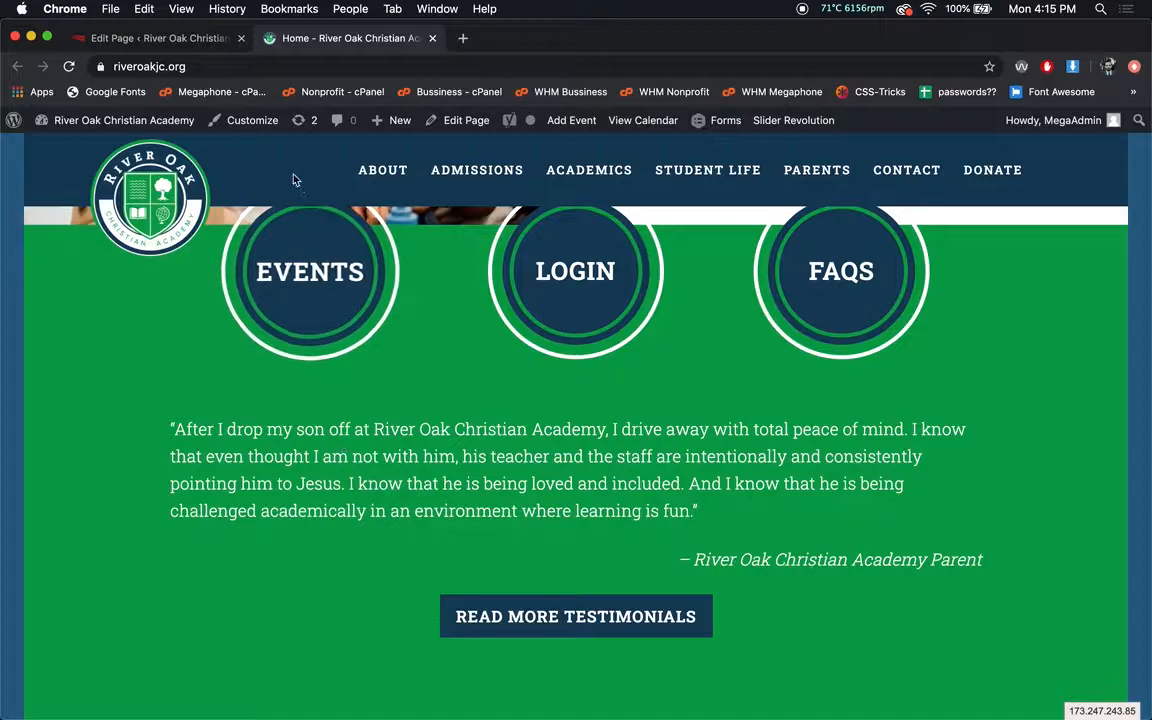
Step: Add the line "Hello!" above the parent testimonial in the second page section of the Home page
click(208, 38)
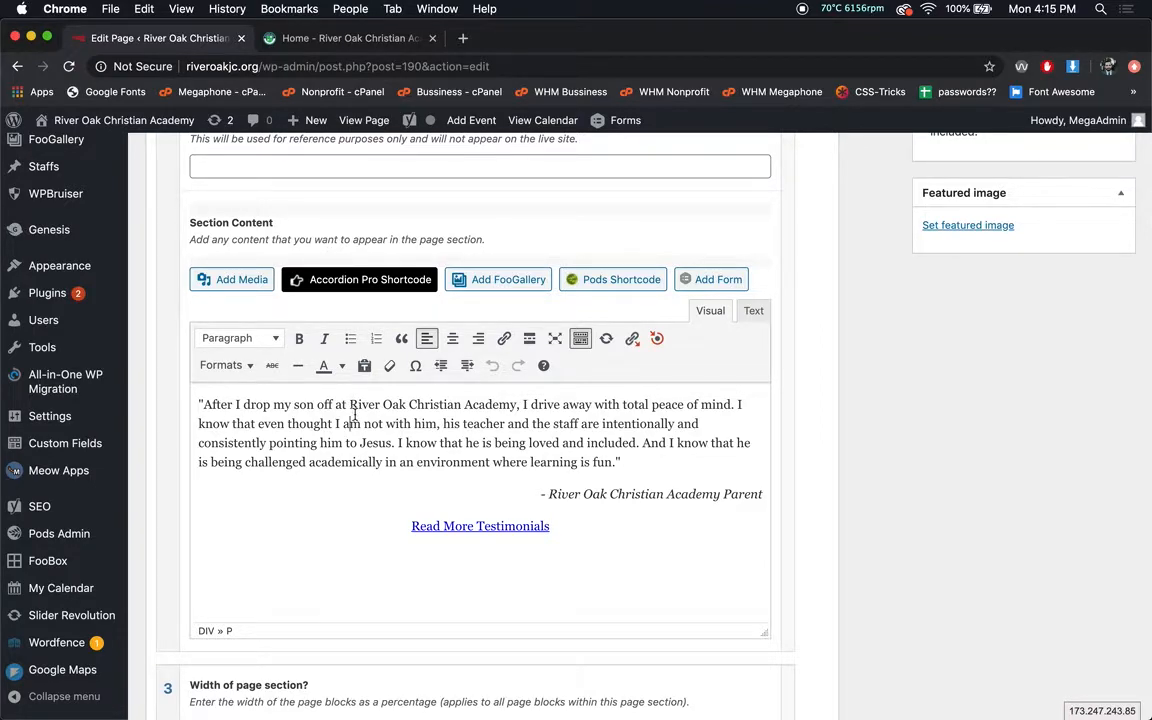
key(Return)
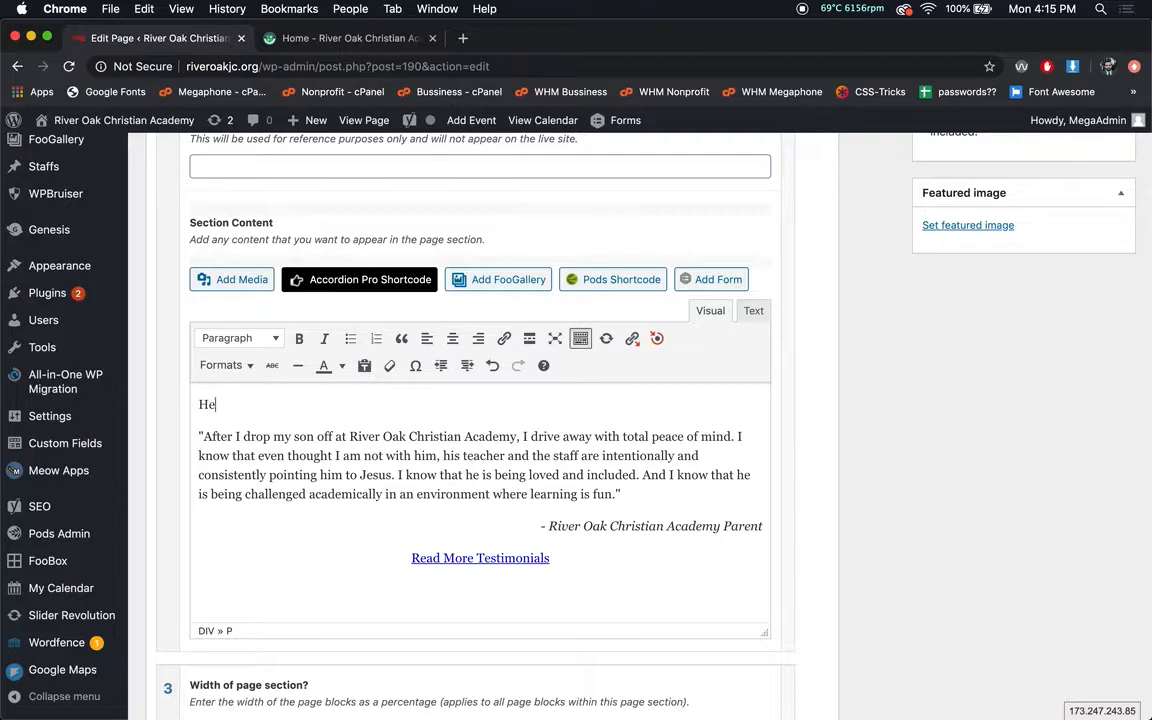
click(498, 475)
scroll(1067, 451, up, 2)
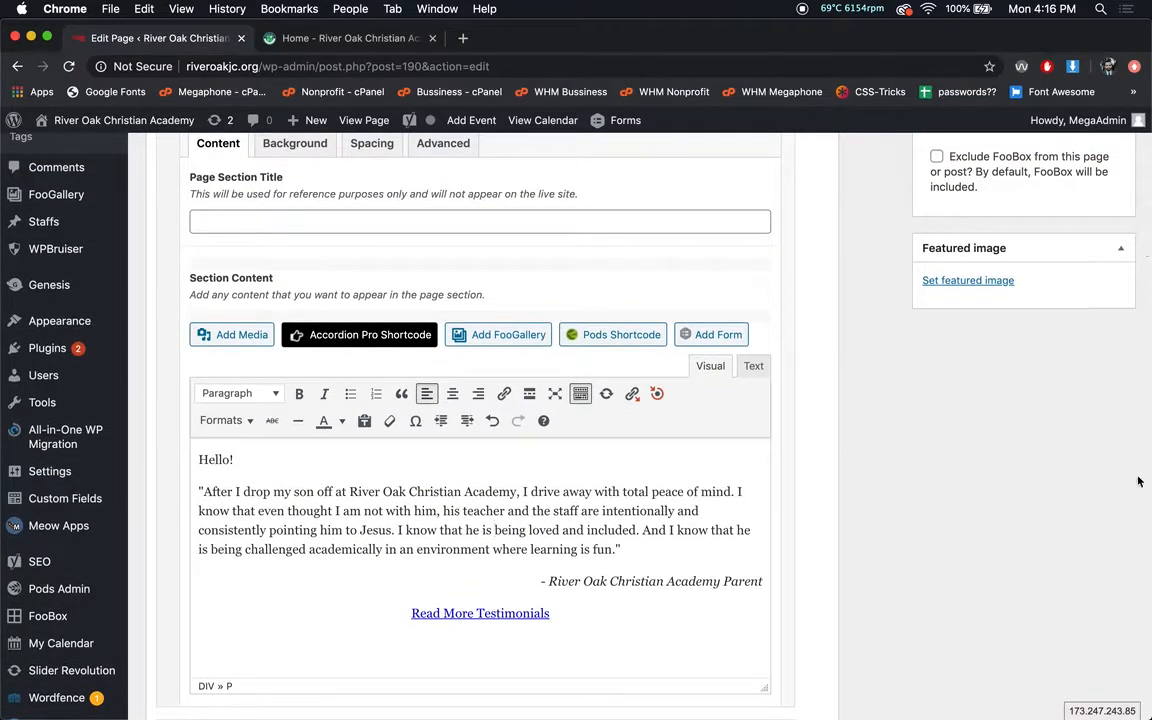
click(393, 467)
Step: Preview the Home page changes and check the "Hello!" line above the testimonial
scroll(846, 444, up, 5)
click(1060, 218)
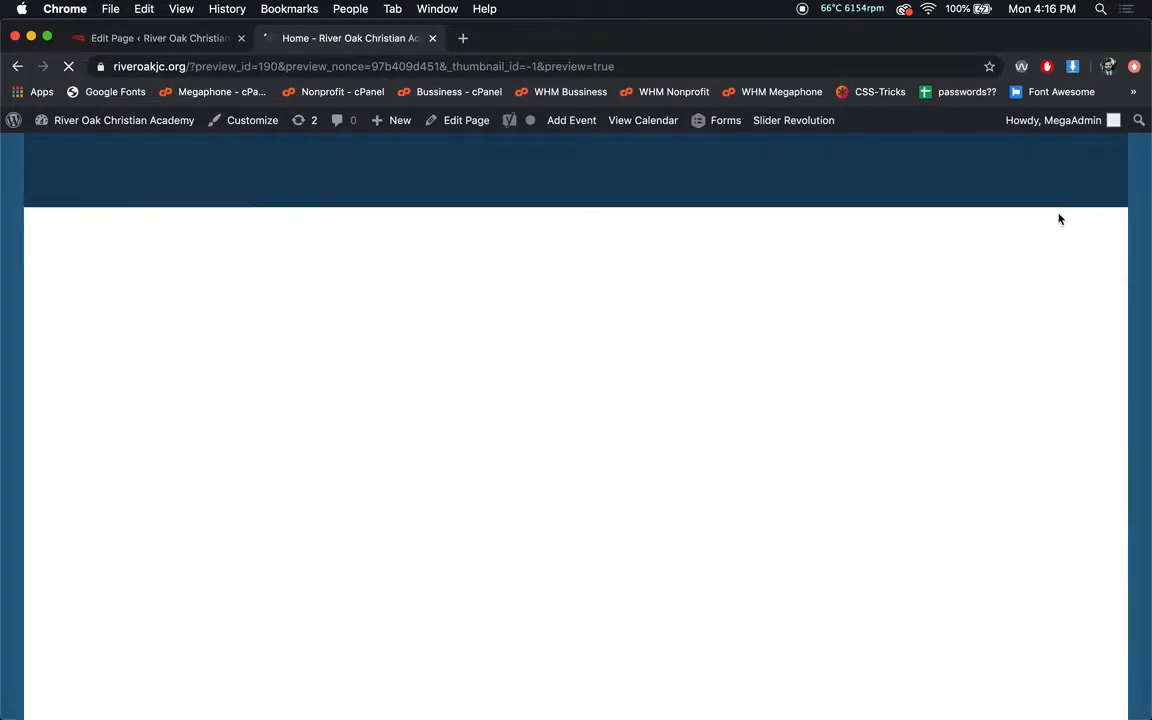
scroll(766, 468, down, 5)
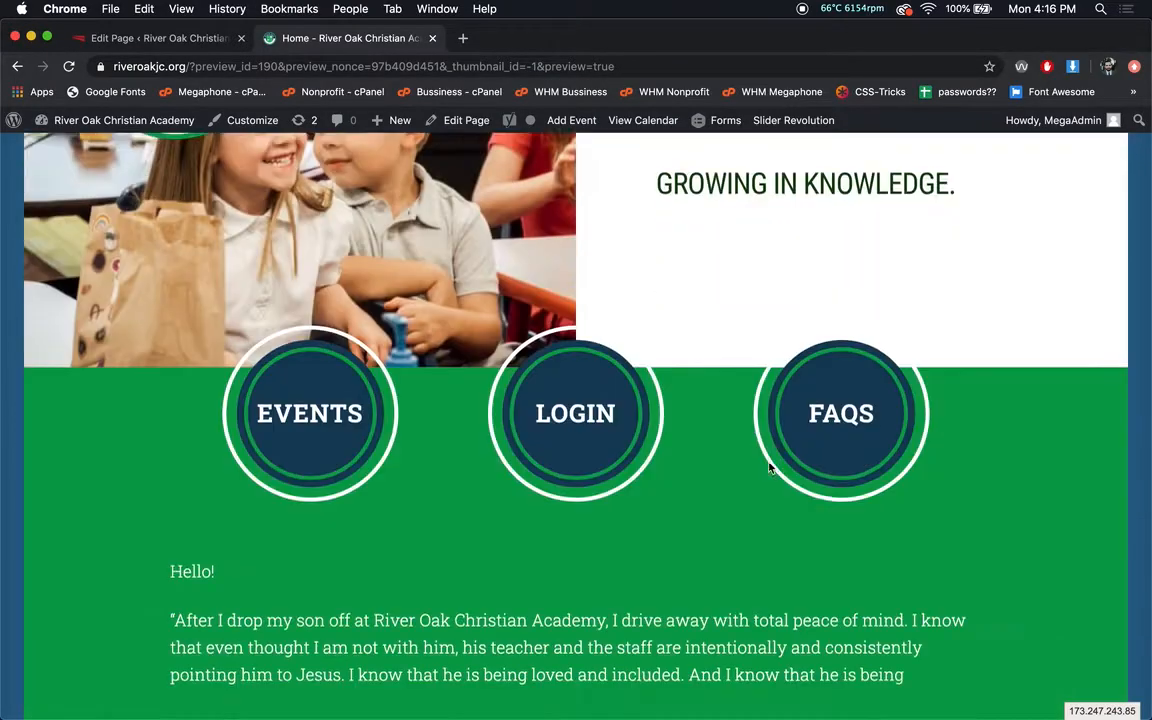
drag(288, 489, 153, 487)
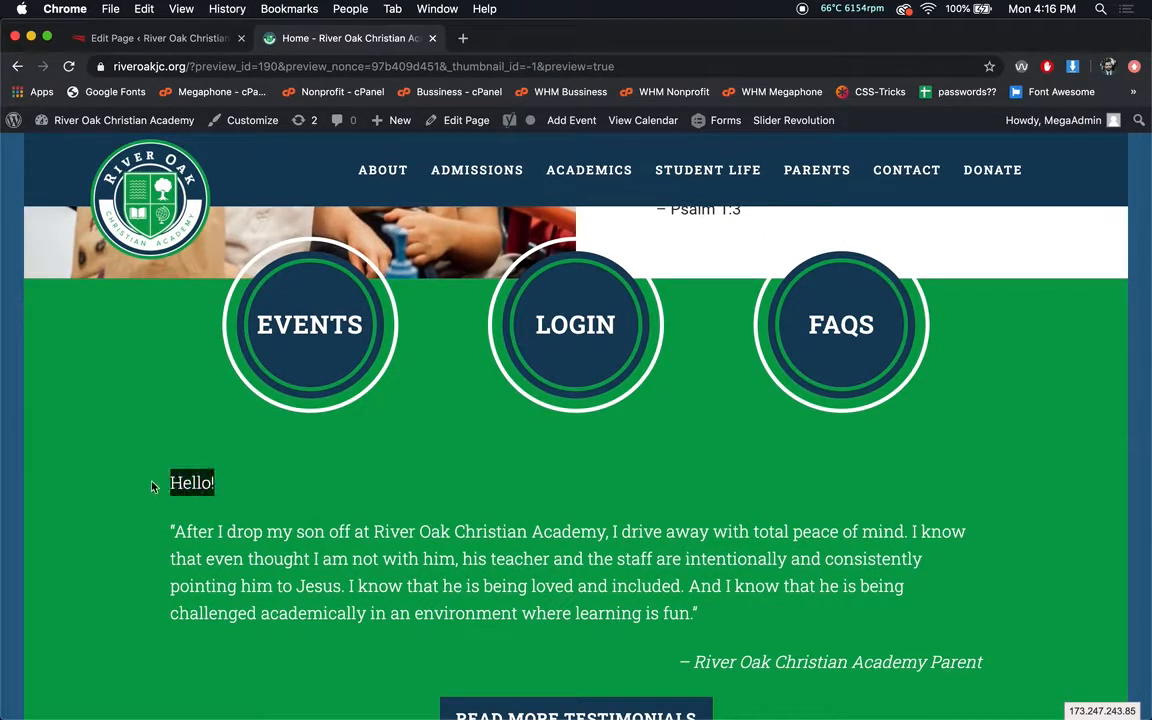
click(239, 490)
Step: Insert the image GOLF.jpg from the media library on a new line below "Hello!" in the second page section
click(165, 40)
scroll(535, 330, down, 10)
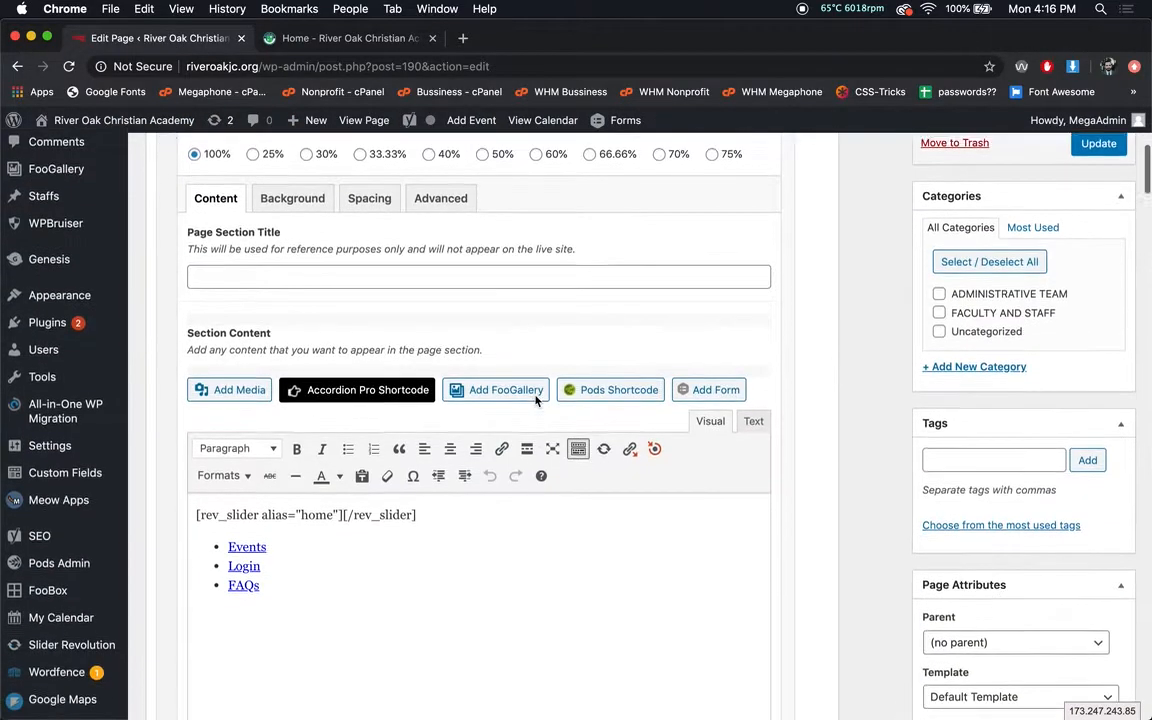
scroll(536, 401, down, 5)
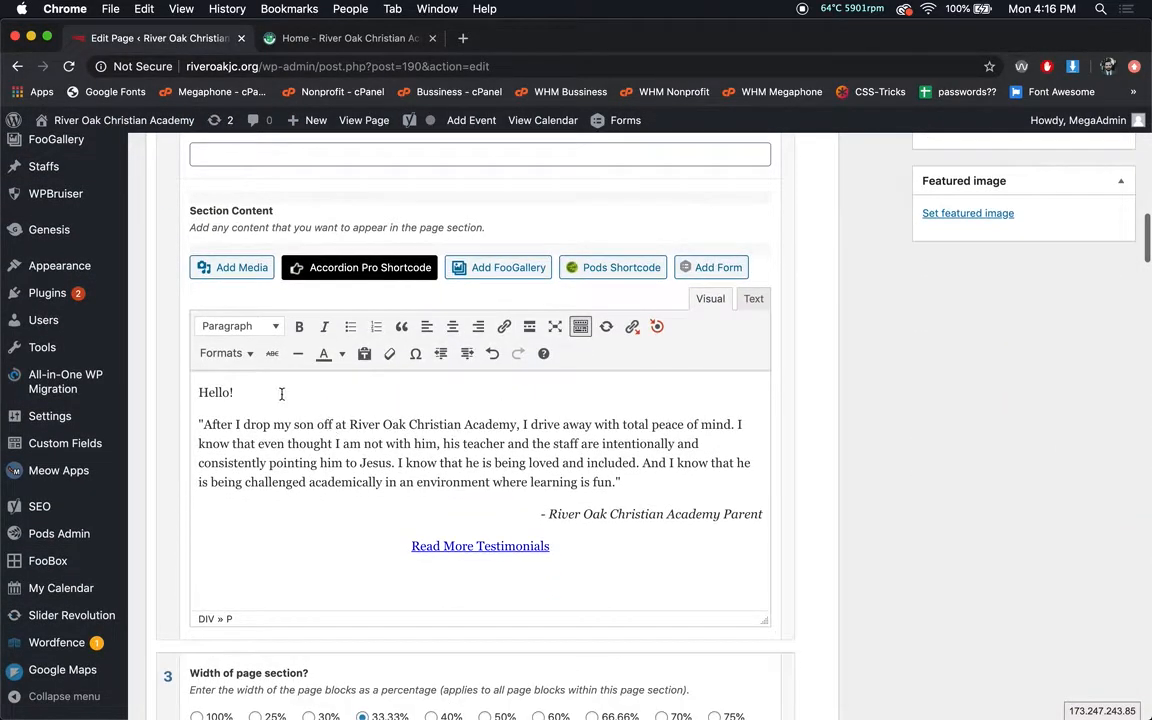
click(280, 391)
key(Return)
click(240, 270)
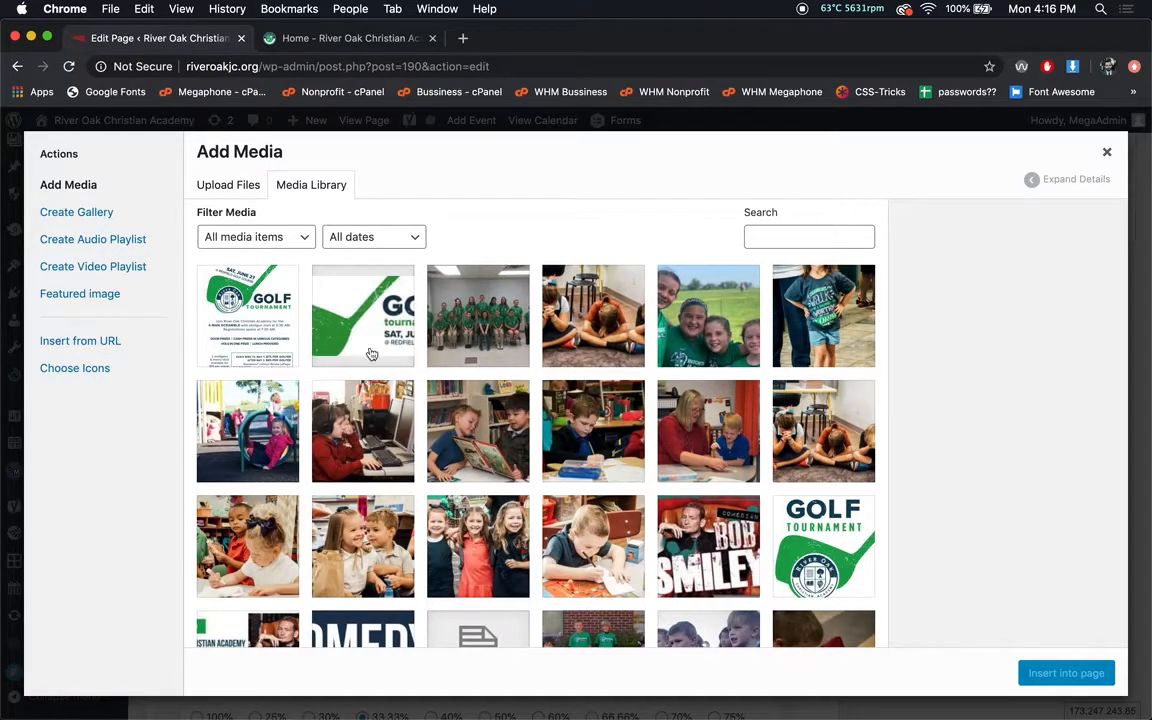
click(252, 190)
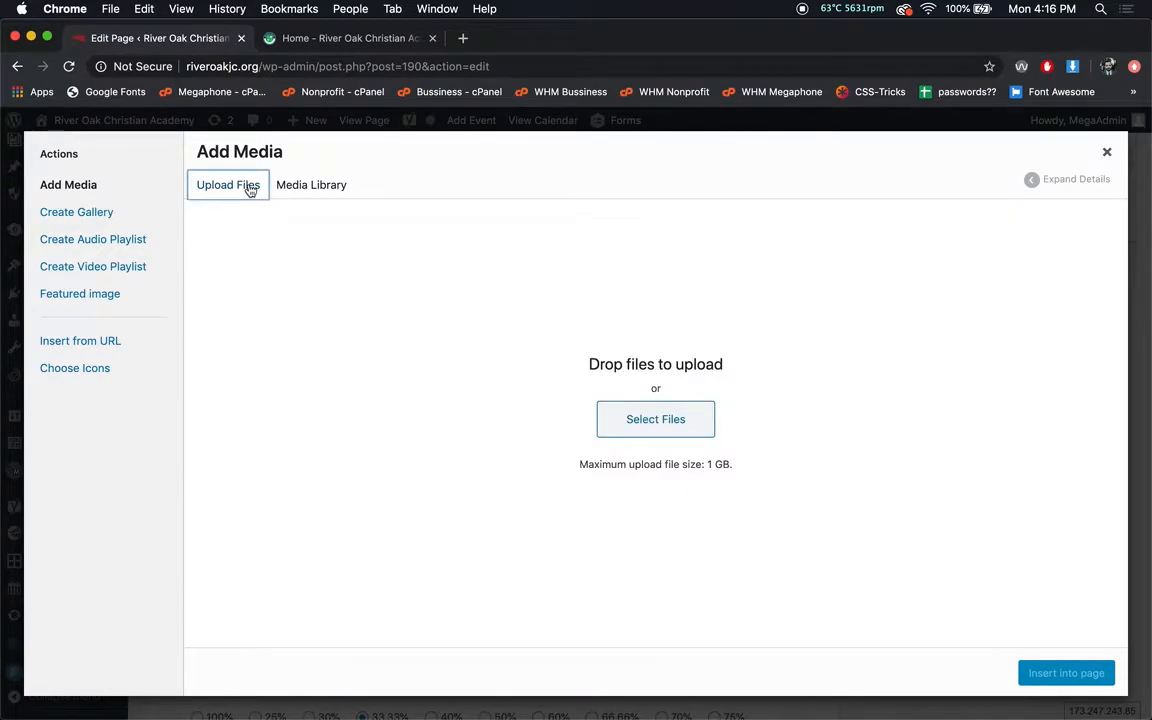
click(283, 188)
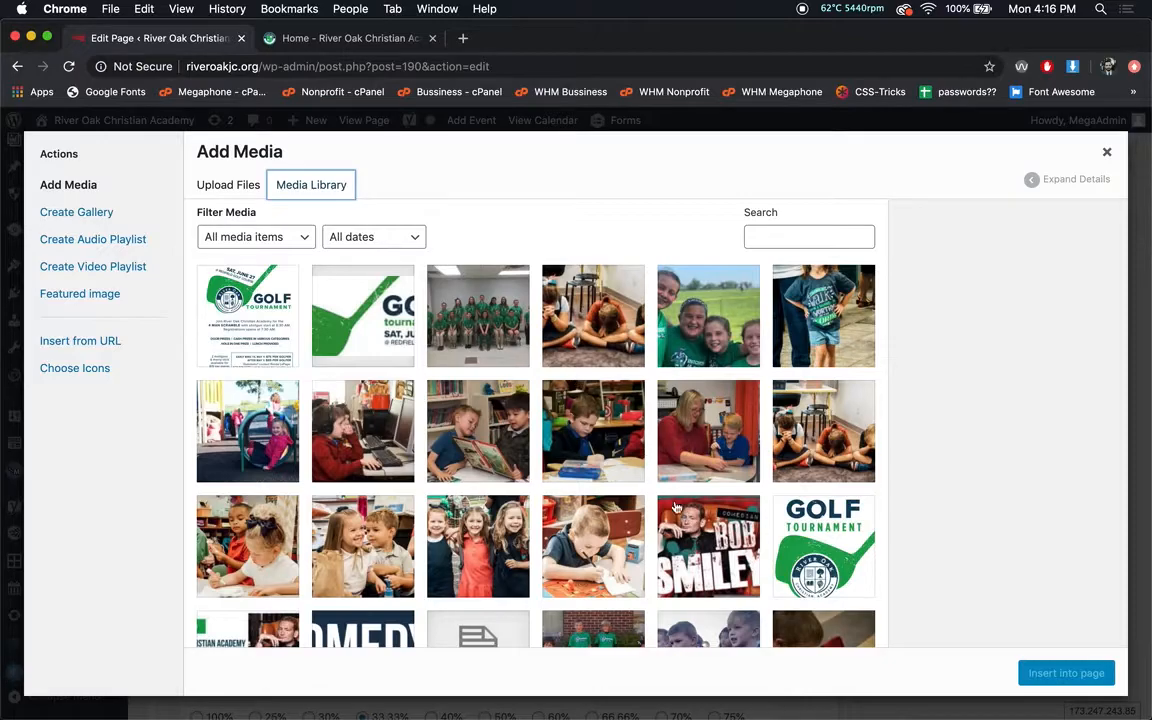
scroll(676, 497, down, 3)
scroll(672, 514, down, 1)
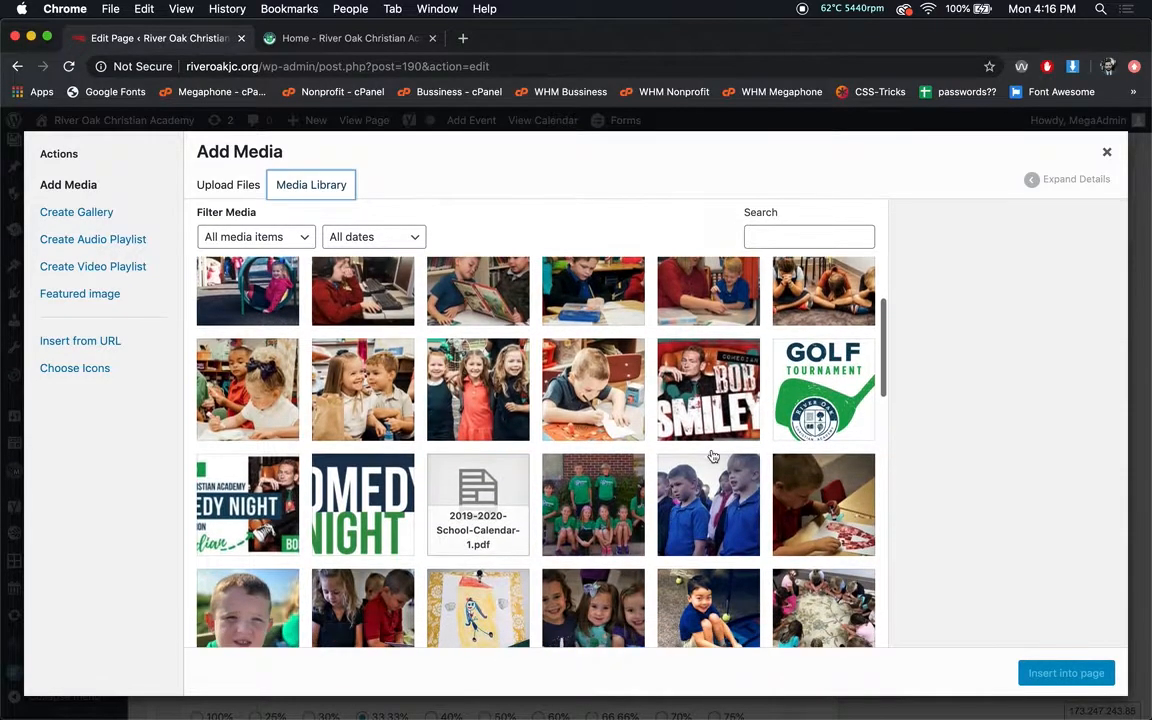
click(830, 386)
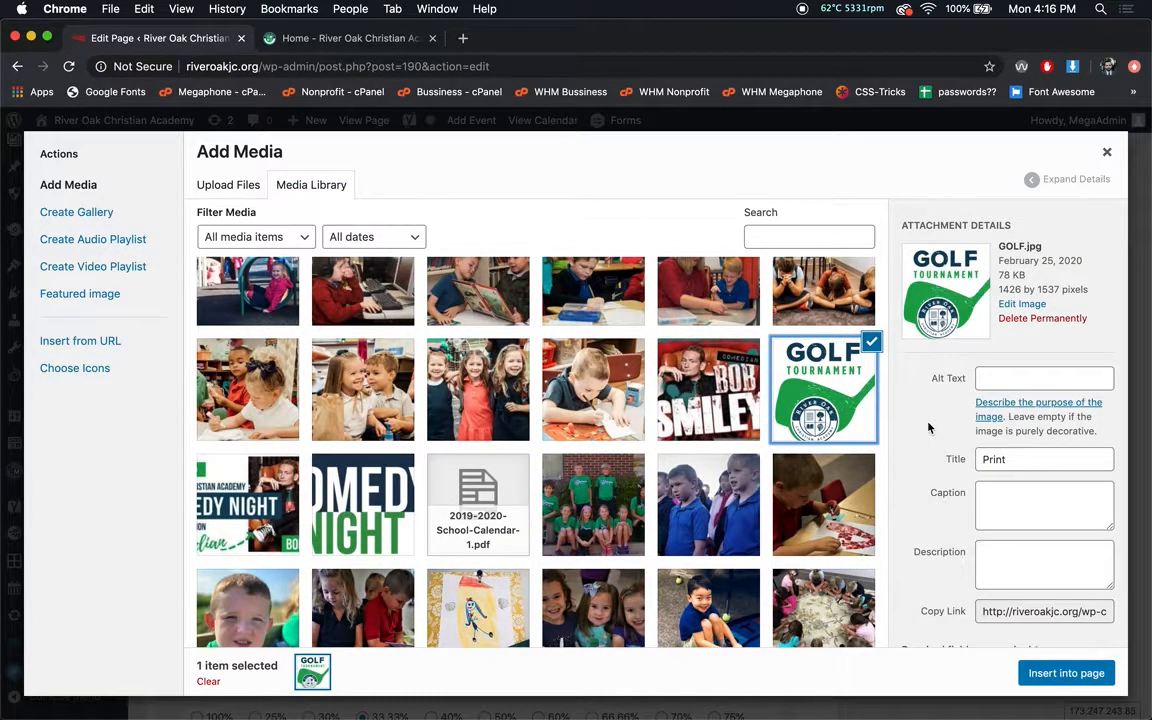
click(1028, 669)
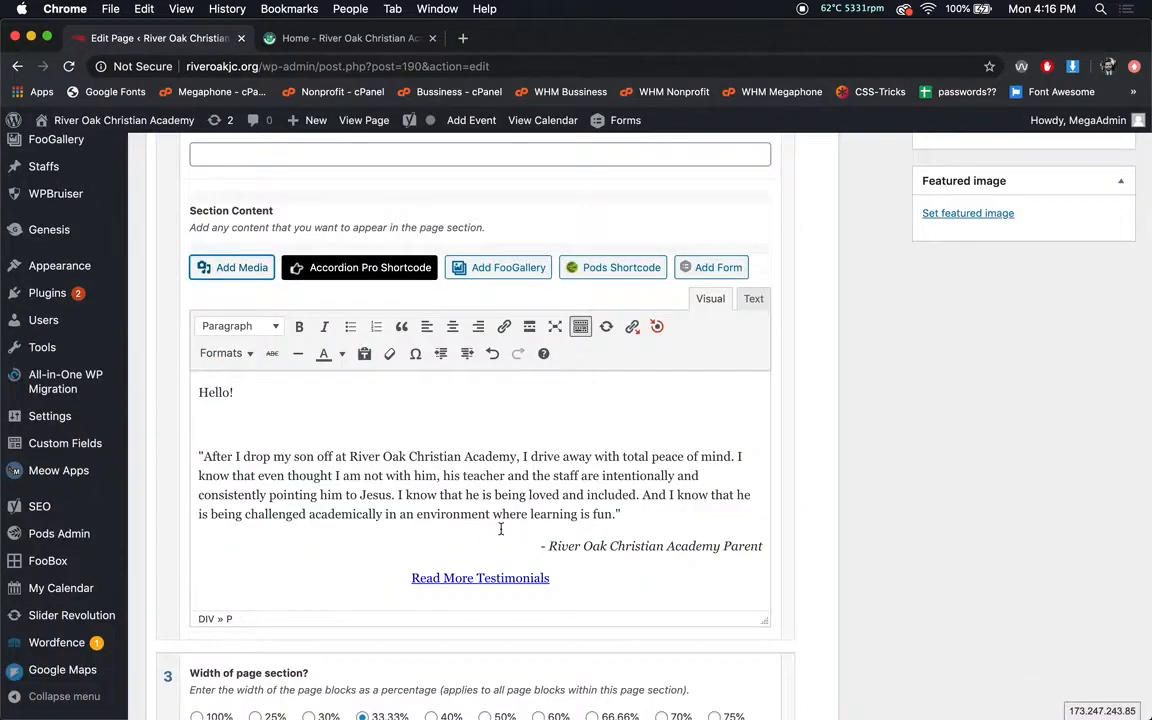
Step: Try the center and right alignments on the golf tournament image, ending with no alignment
click(365, 497)
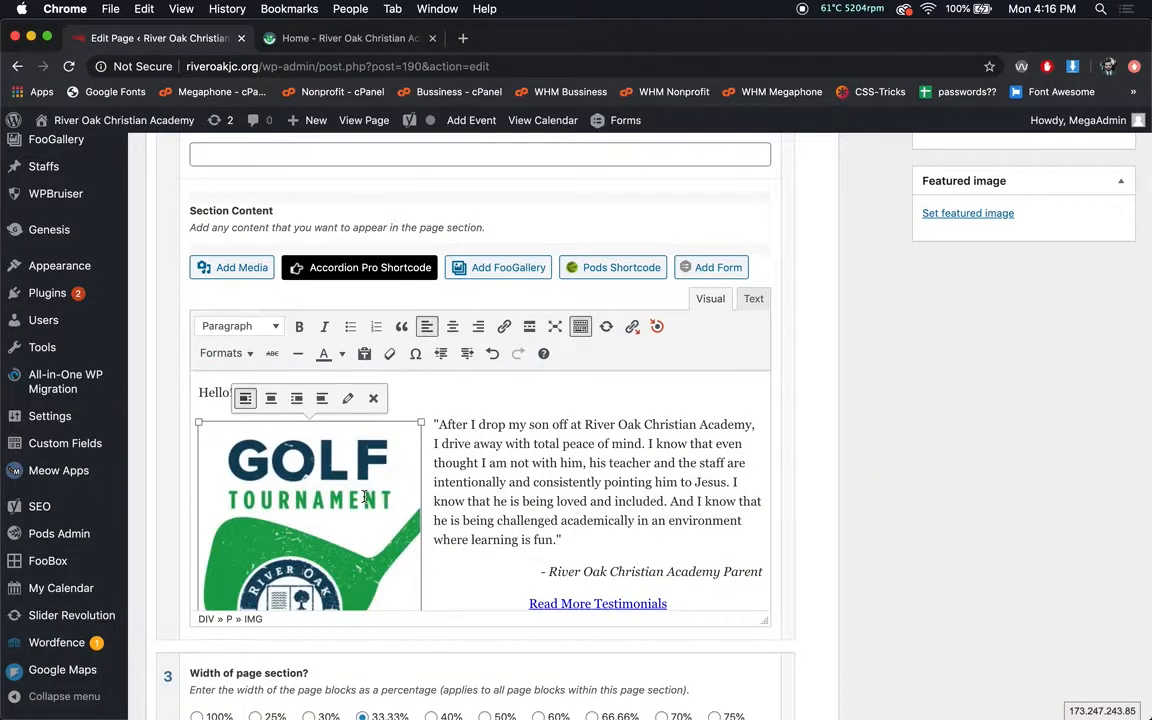
click(492, 473)
click(340, 476)
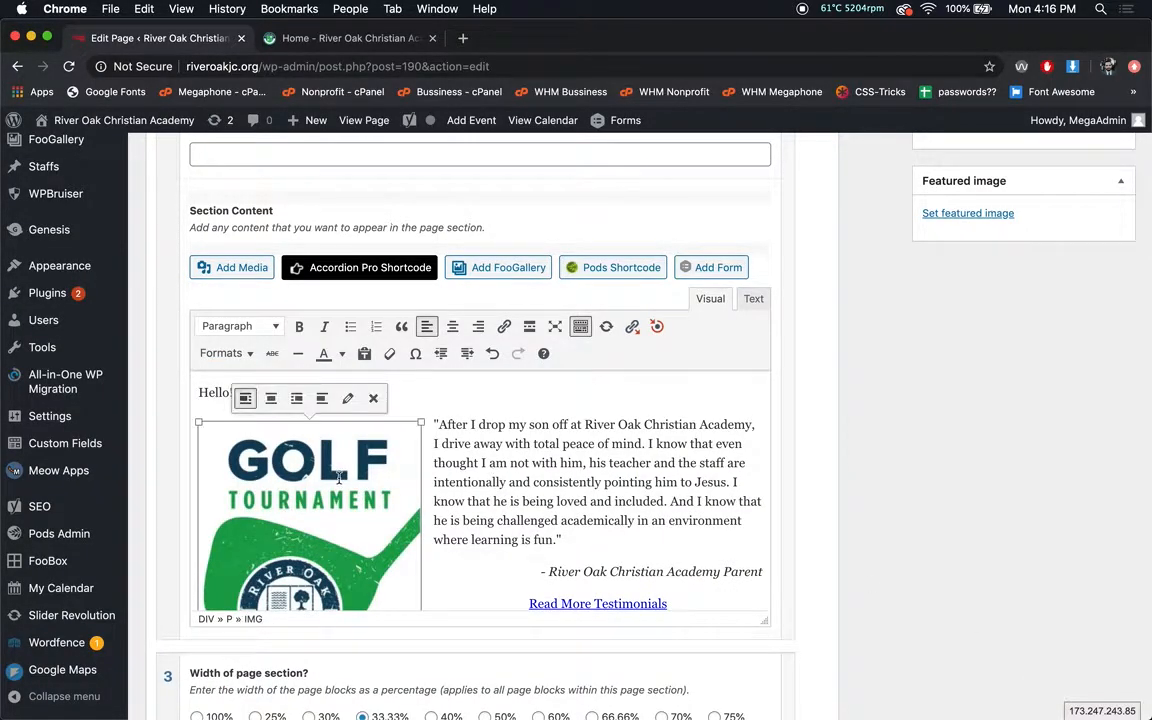
click(272, 399)
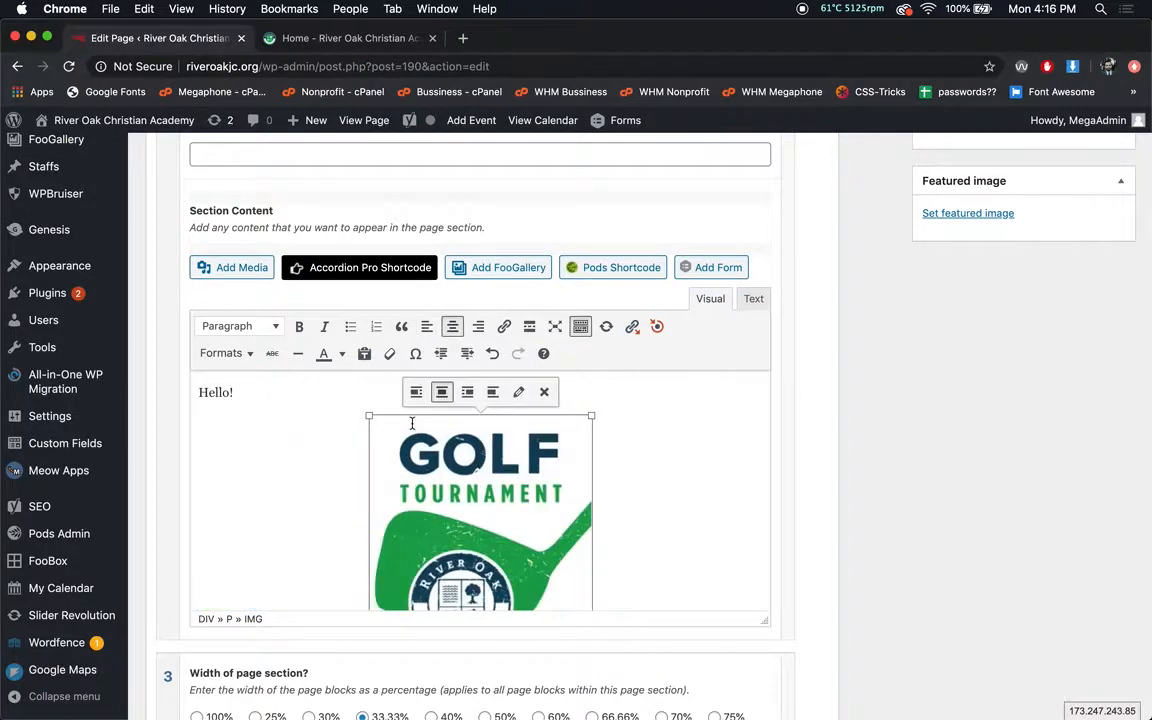
click(467, 391)
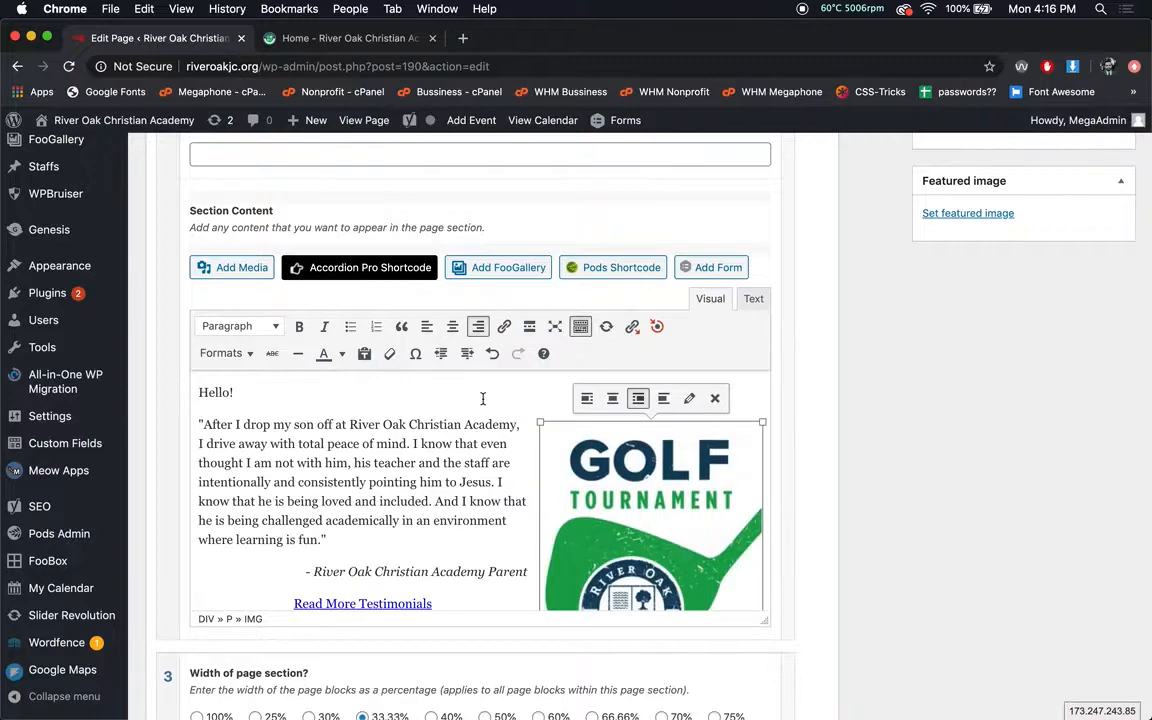
click(664, 394)
scroll(352, 496, down, 3)
scroll(352, 496, up, 4)
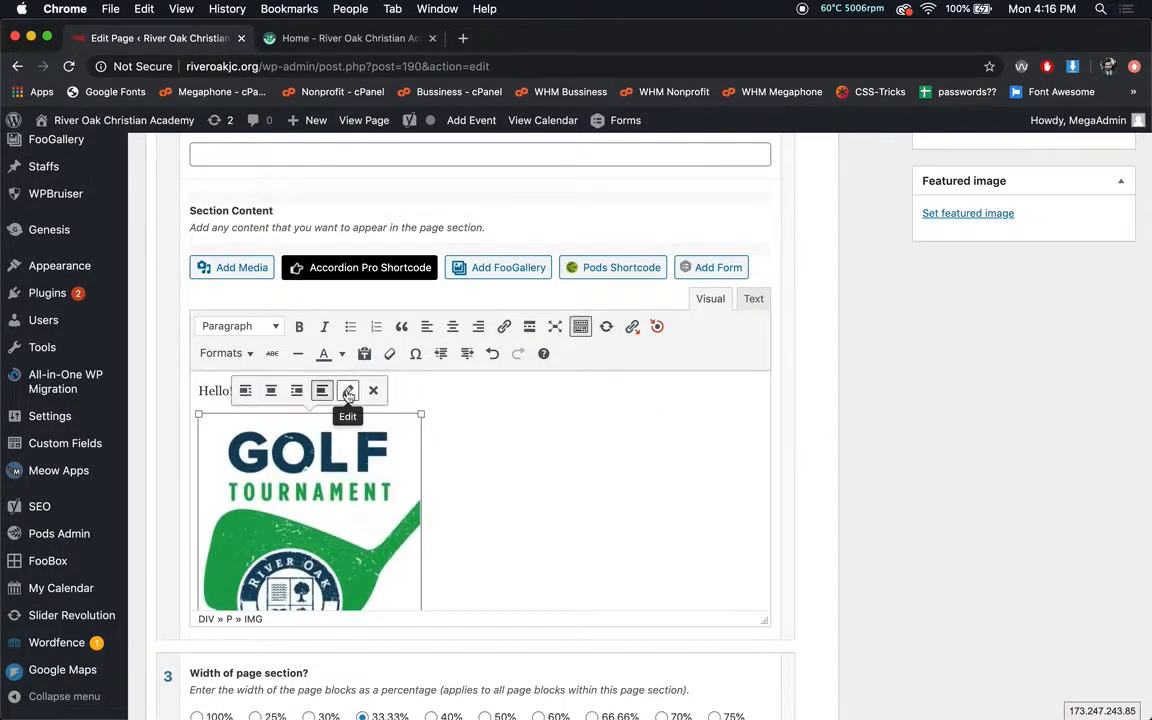
Step: Choose a larger display size for the golf tournament image in its details and look over the enlarged image
click(346, 392)
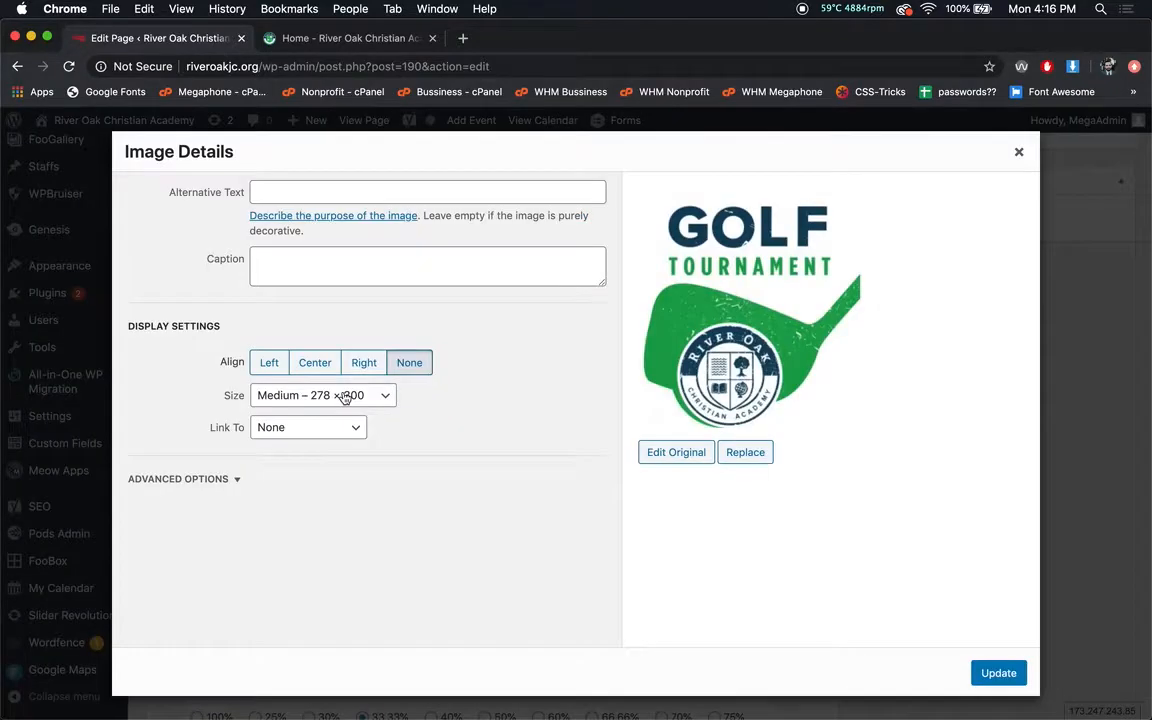
click(348, 395)
click(352, 408)
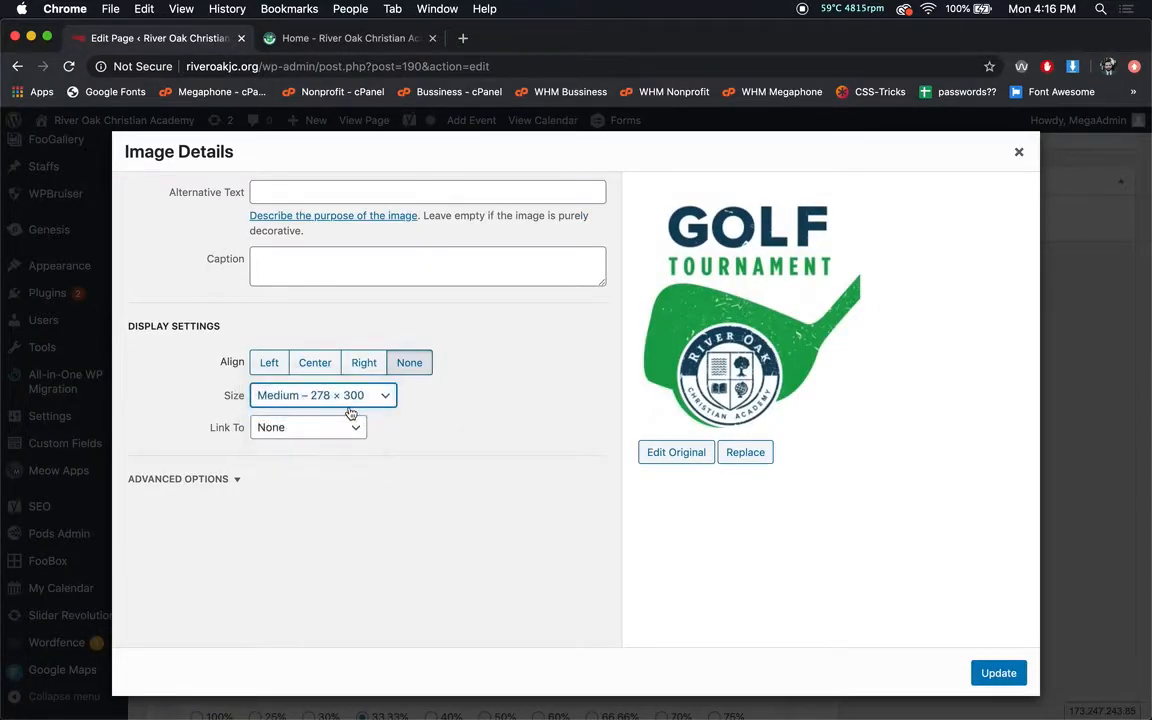
click(990, 673)
scroll(614, 541, down, 3)
scroll(614, 541, down, 2)
scroll(452, 484, up, 6)
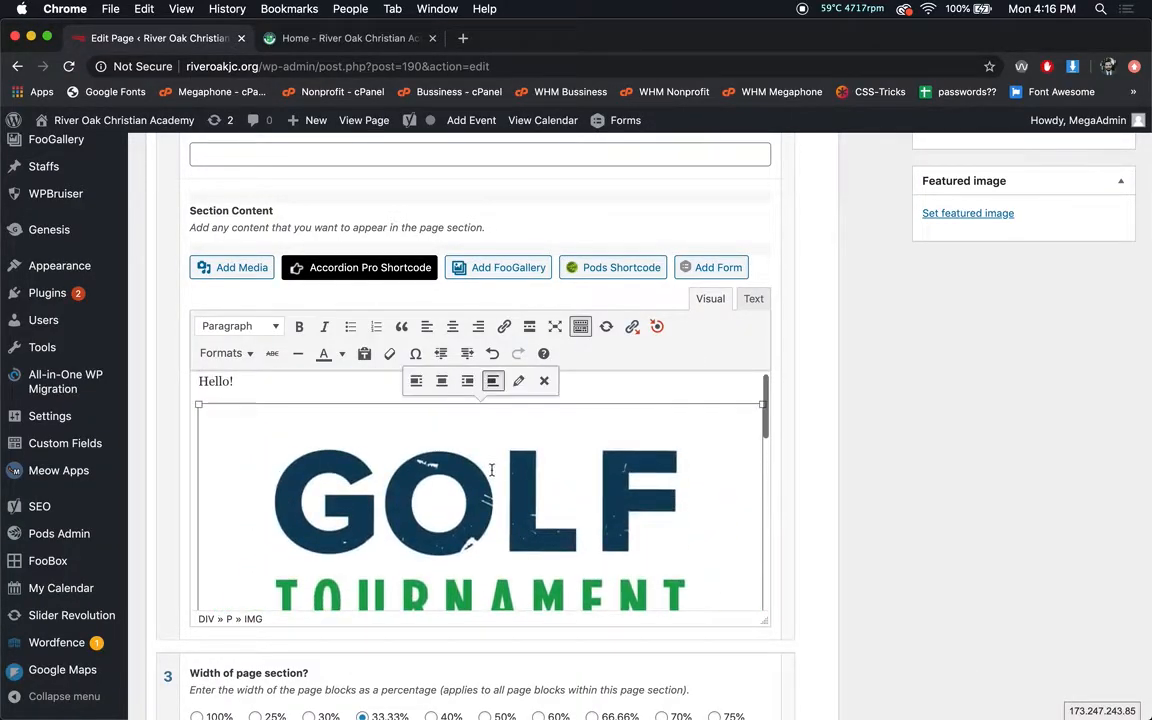
scroll(452, 484, down, 5)
scroll(452, 485, up, 3)
scroll(452, 484, up, 4)
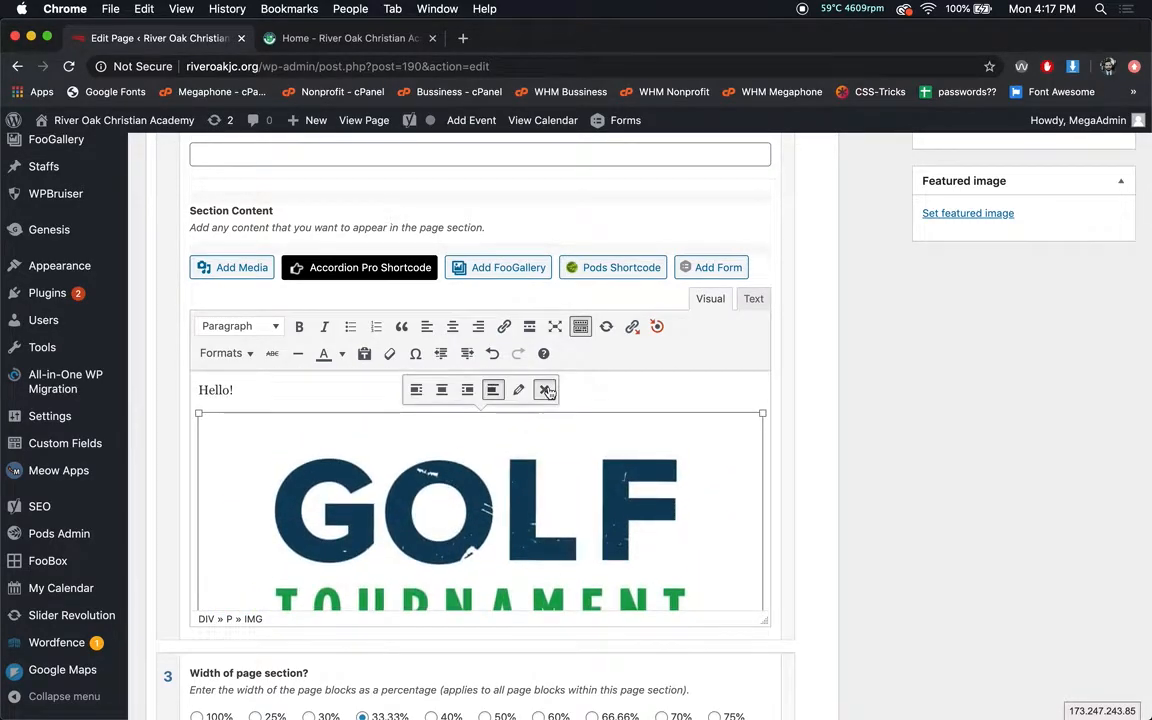
Step: Remove the golf tournament image from the second section's content
click(546, 390)
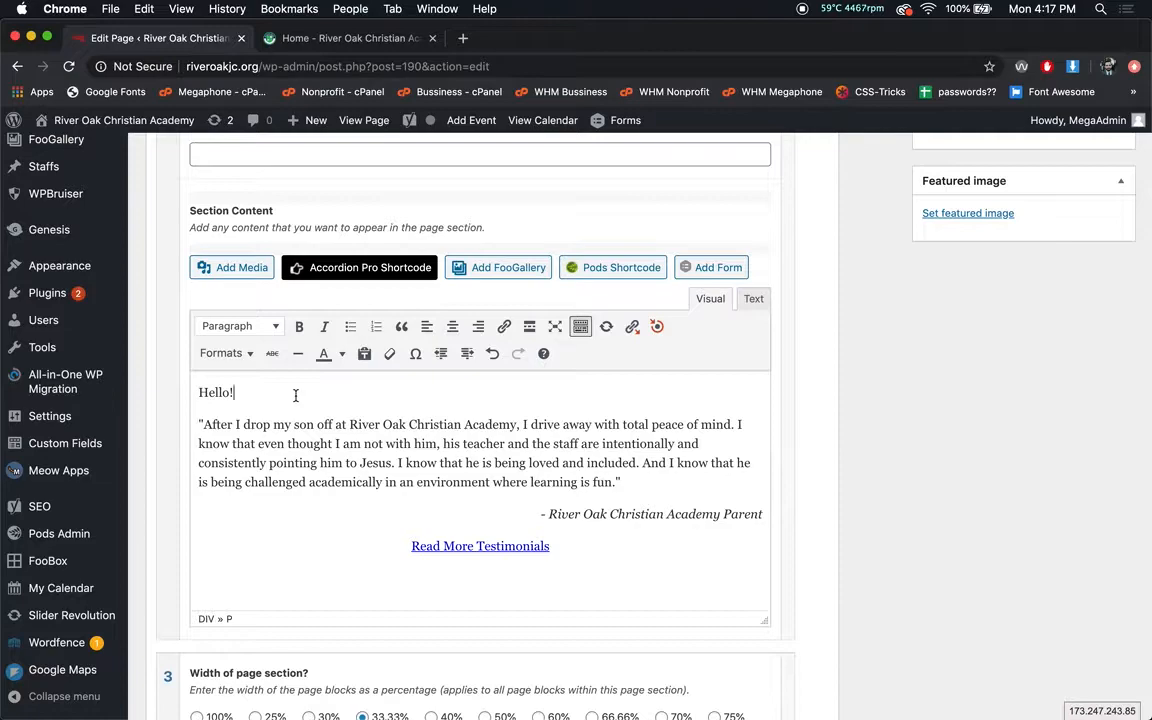
scroll(295, 396, up, 1)
click(259, 414)
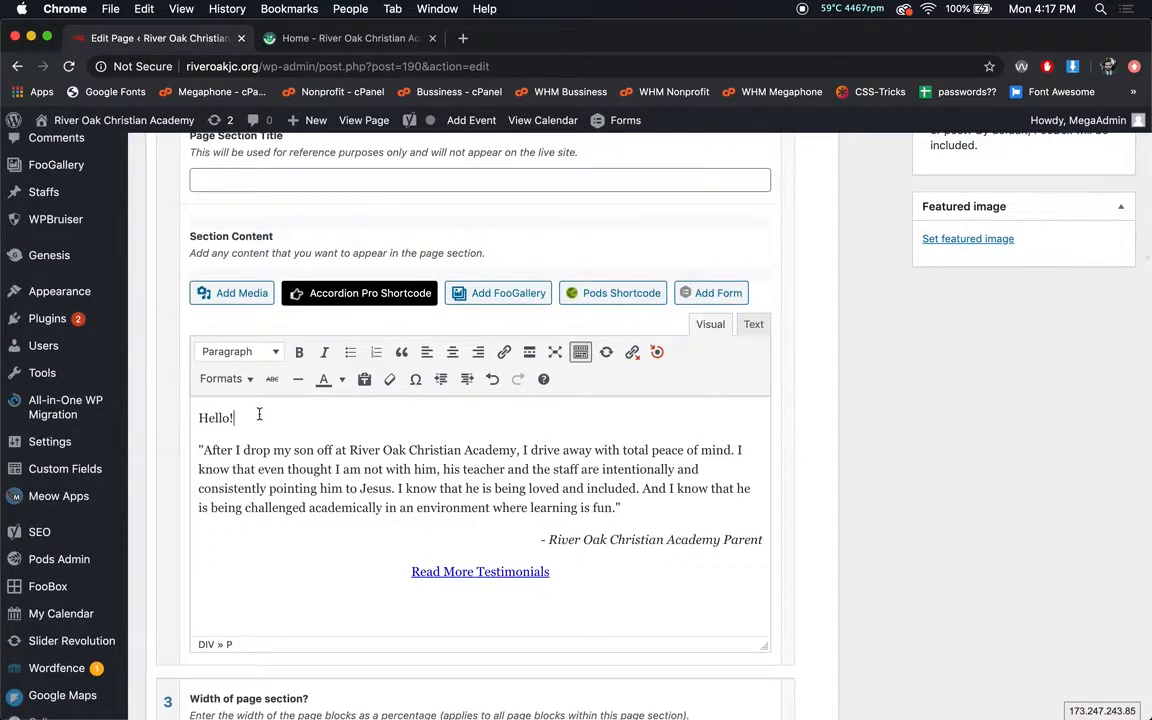
Step: Try bold, italic, bulleted list and numbered list formatting on the "Hello!" line, switching each one off again
drag(237, 416, 197, 418)
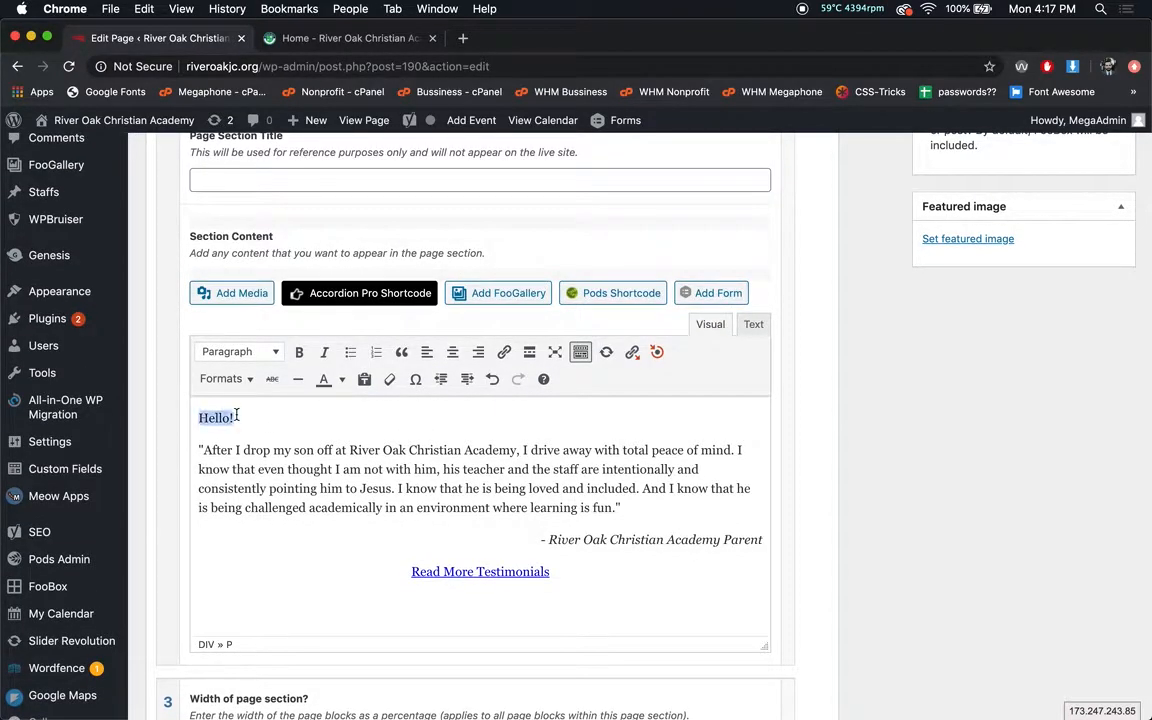
click(294, 359)
click(297, 356)
click(325, 353)
click(325, 353)
click(351, 354)
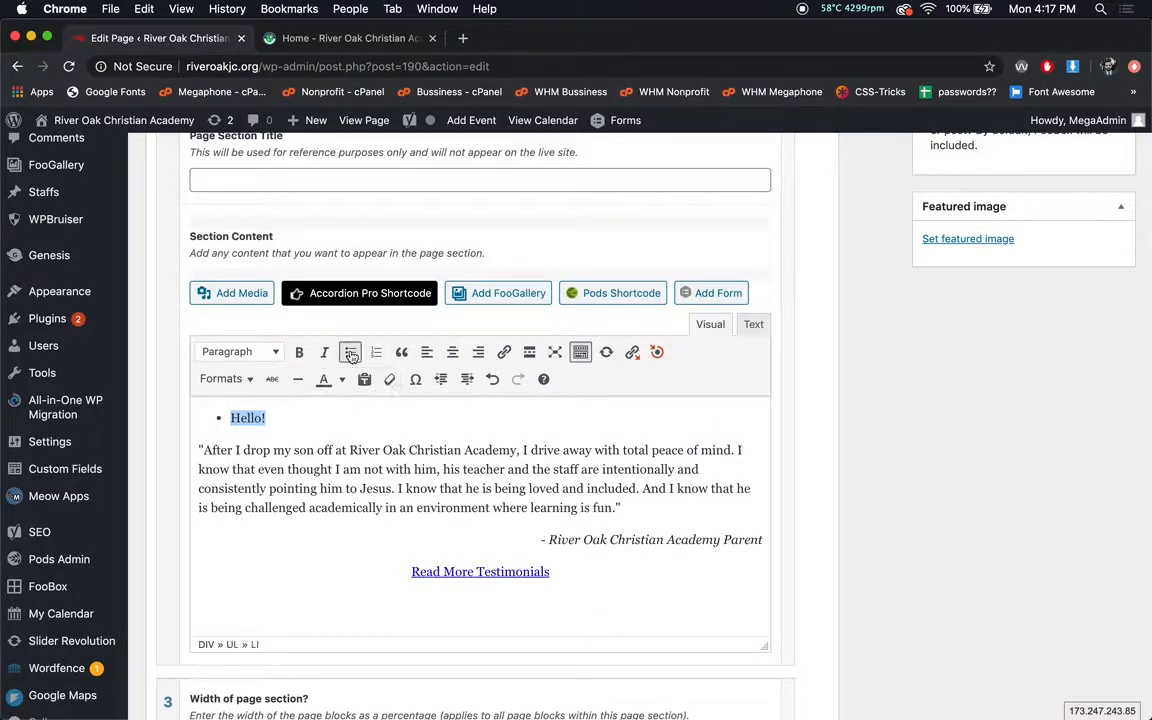
click(351, 354)
click(376, 352)
click(376, 352)
Step: Try center and right alignment on the "Hello!" line and set it back to left alignment
click(447, 350)
click(478, 352)
click(452, 352)
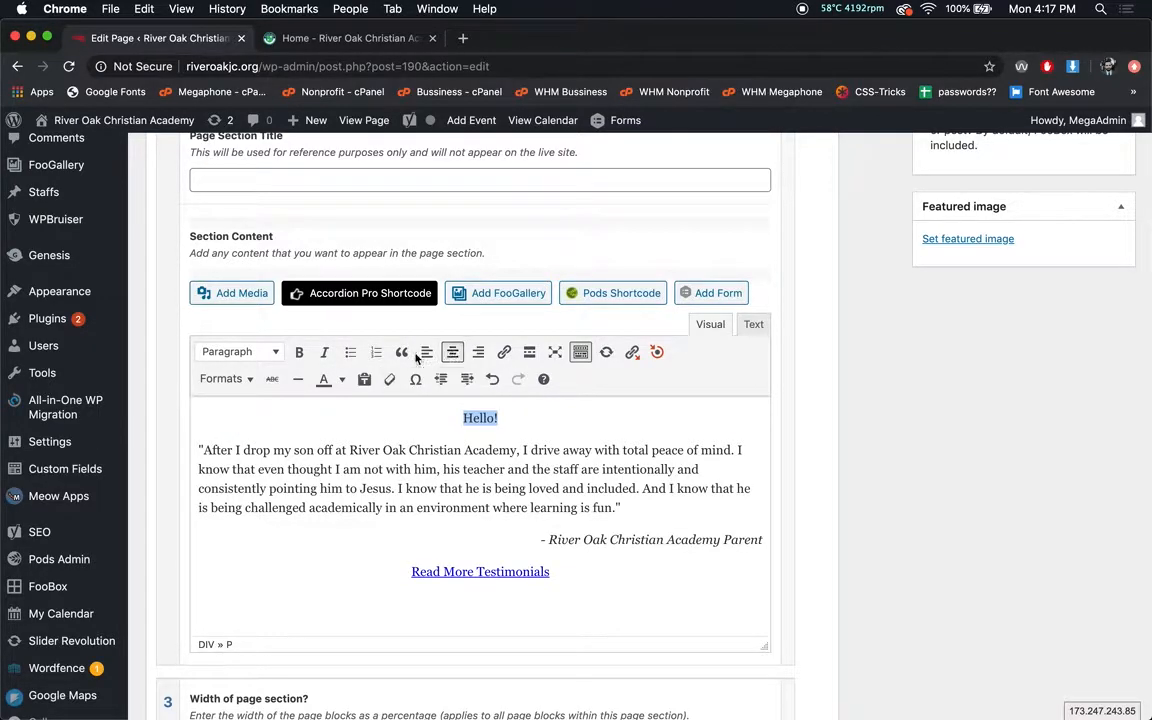
click(426, 352)
click(254, 417)
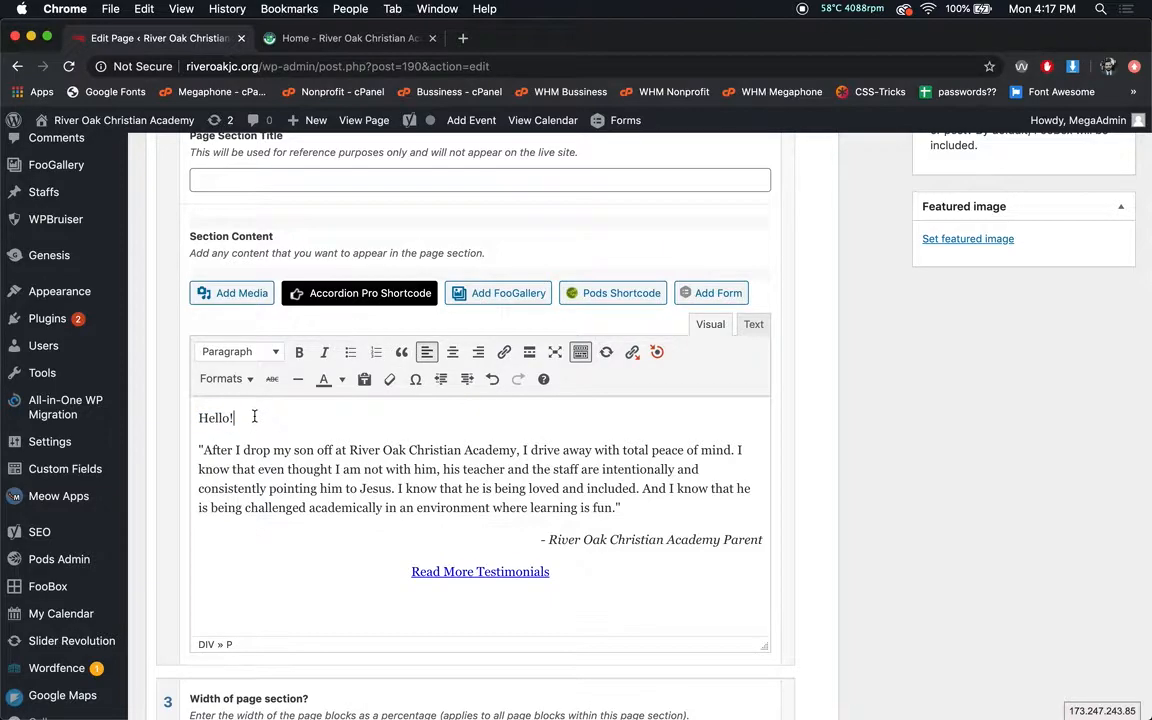
Step: Replace the "Hello!" line in the second section's content with "Click Here"
triple_click(254, 417)
text(Click Here)
Step: Try to link "Click Here" to google.com through the link options, with the link opening in a new tab
triple_click(237, 418)
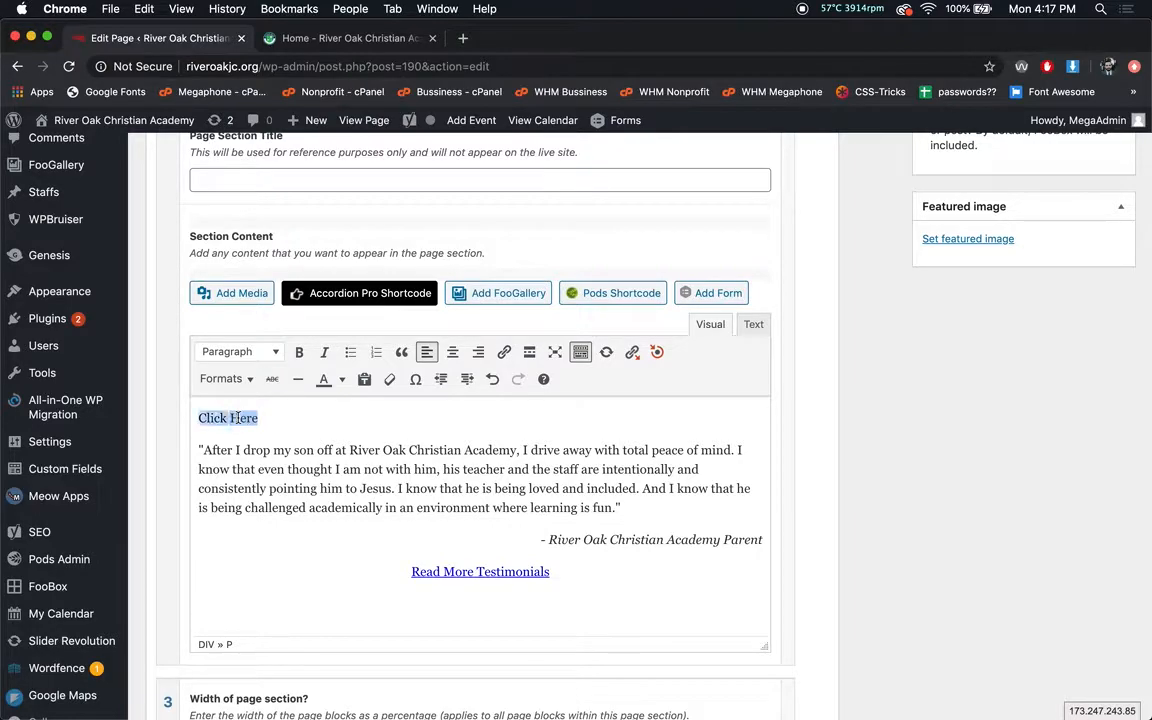
click(504, 353)
text(google.com)
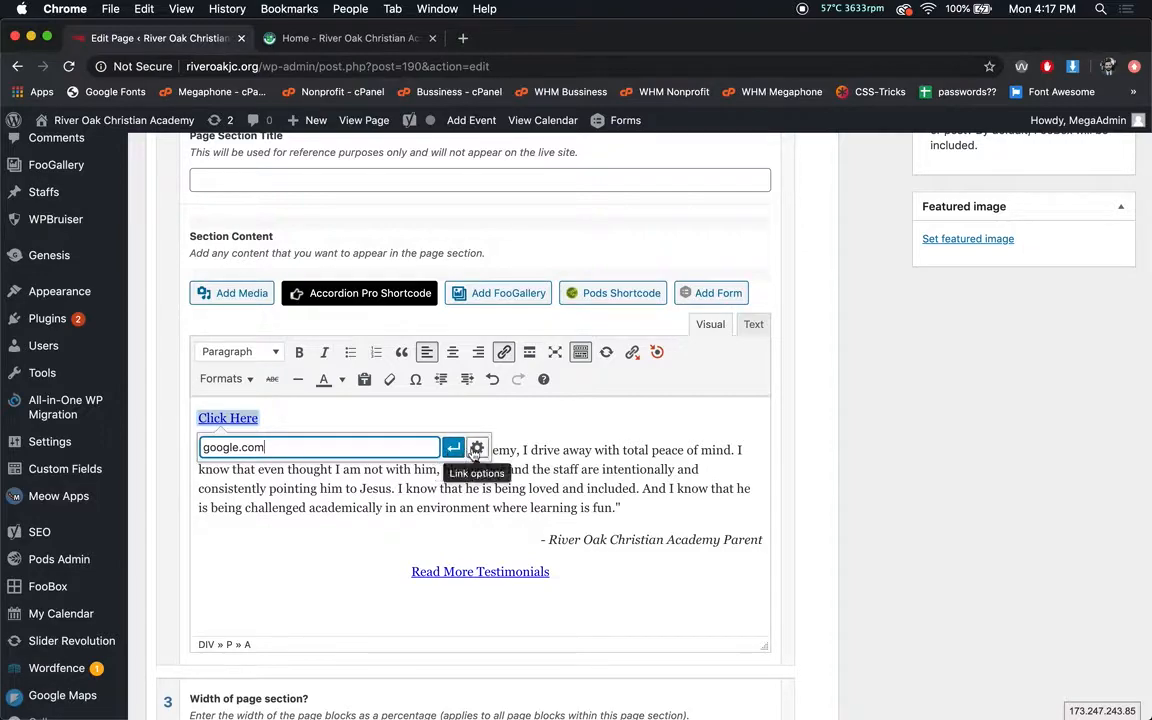
click(477, 450)
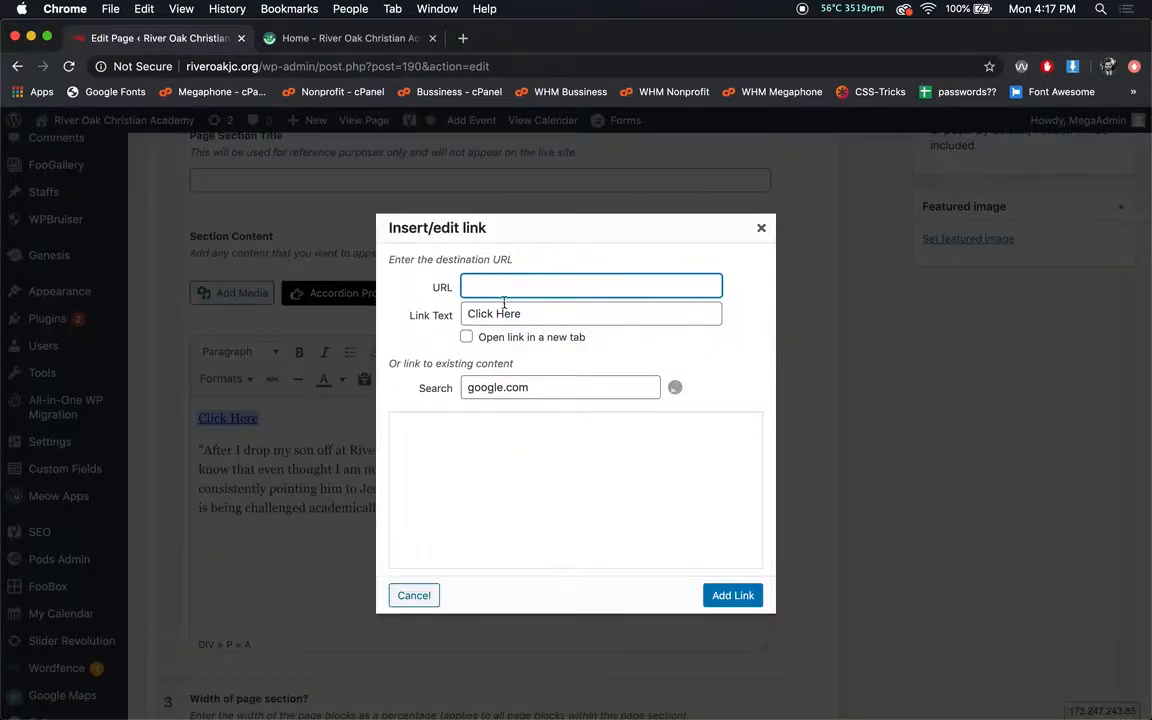
click(470, 338)
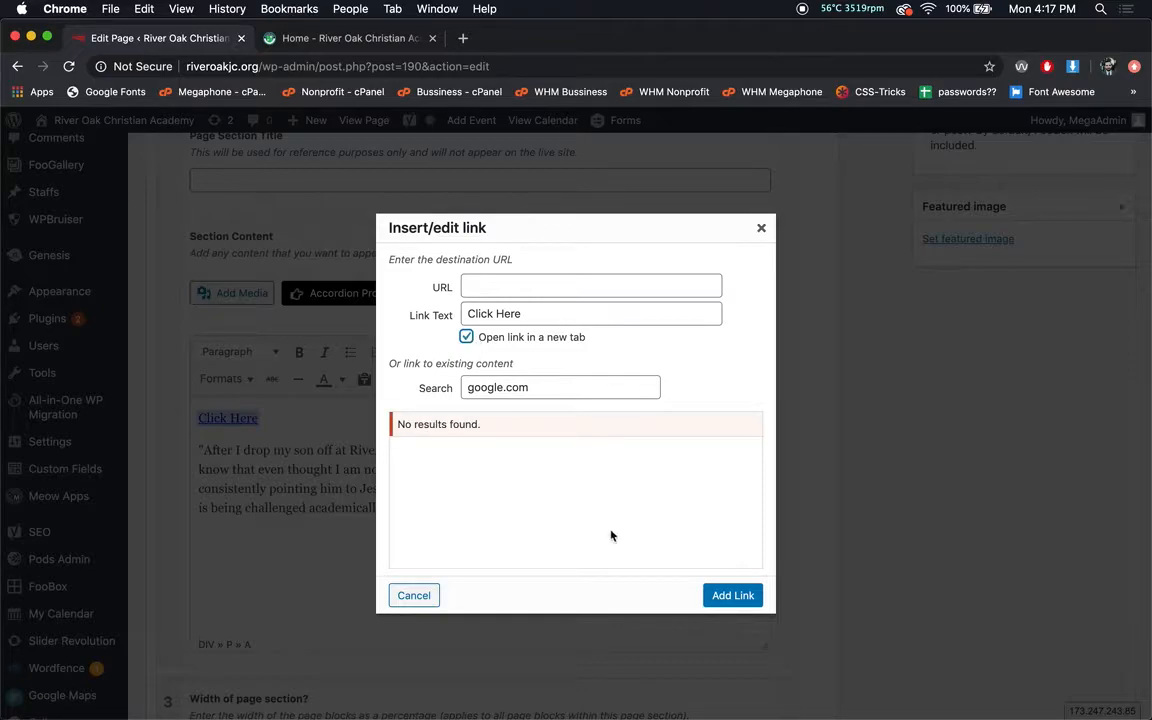
click(731, 597)
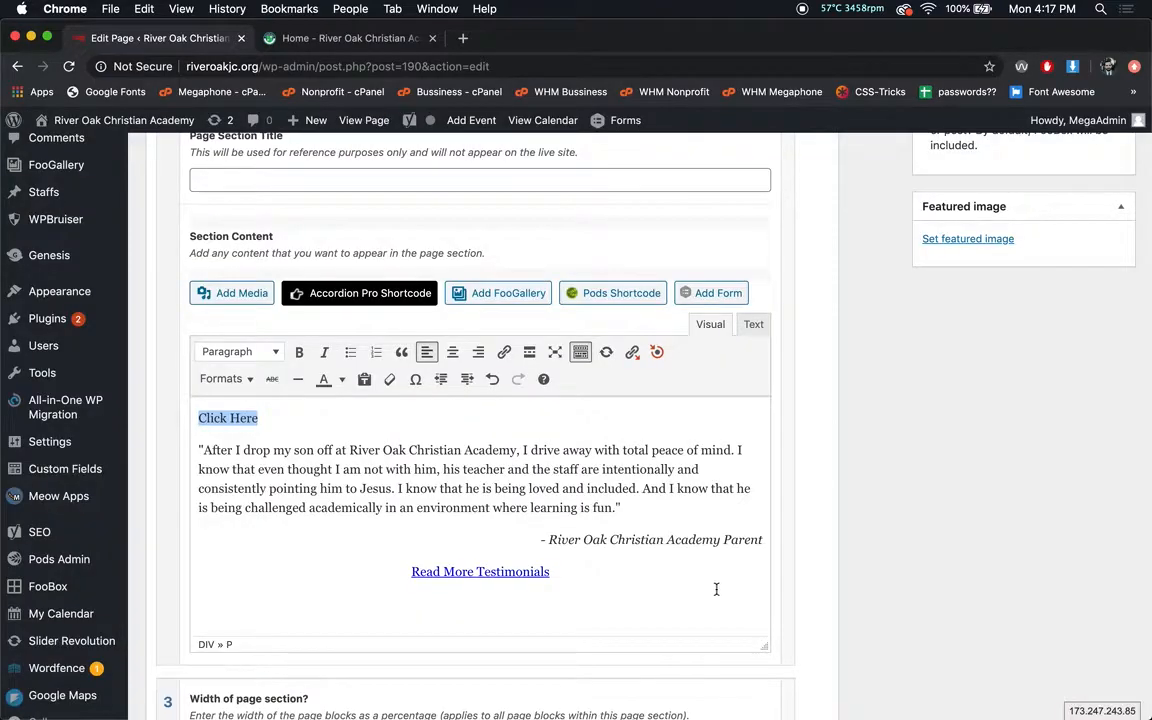
Step: Try once more to add the google.com link to the "Click Here" text through the link options
click(240, 417)
drag(237, 422, 198, 418)
click(504, 352)
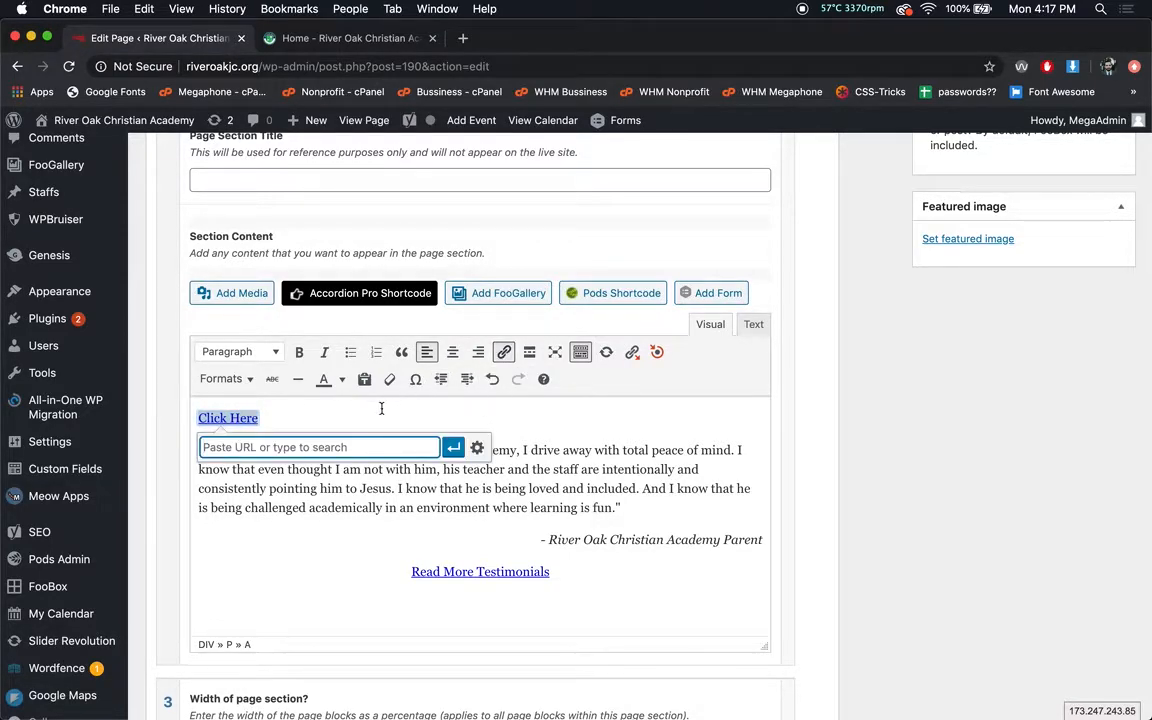
text(google.com)
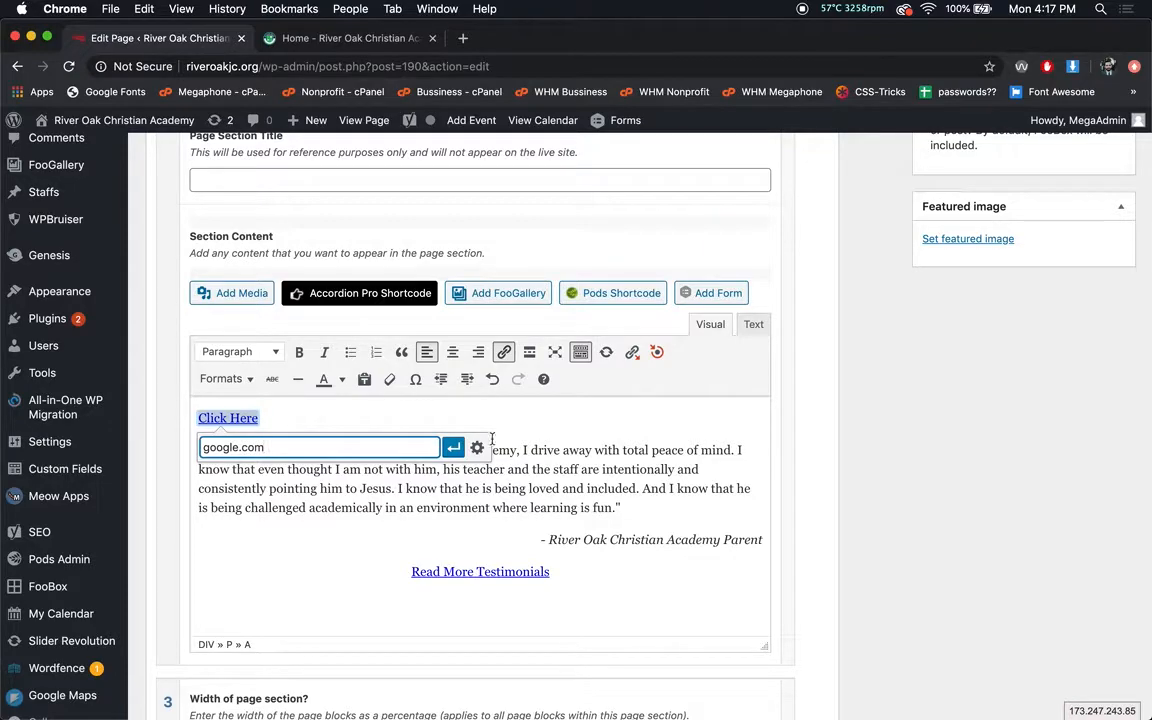
click(477, 447)
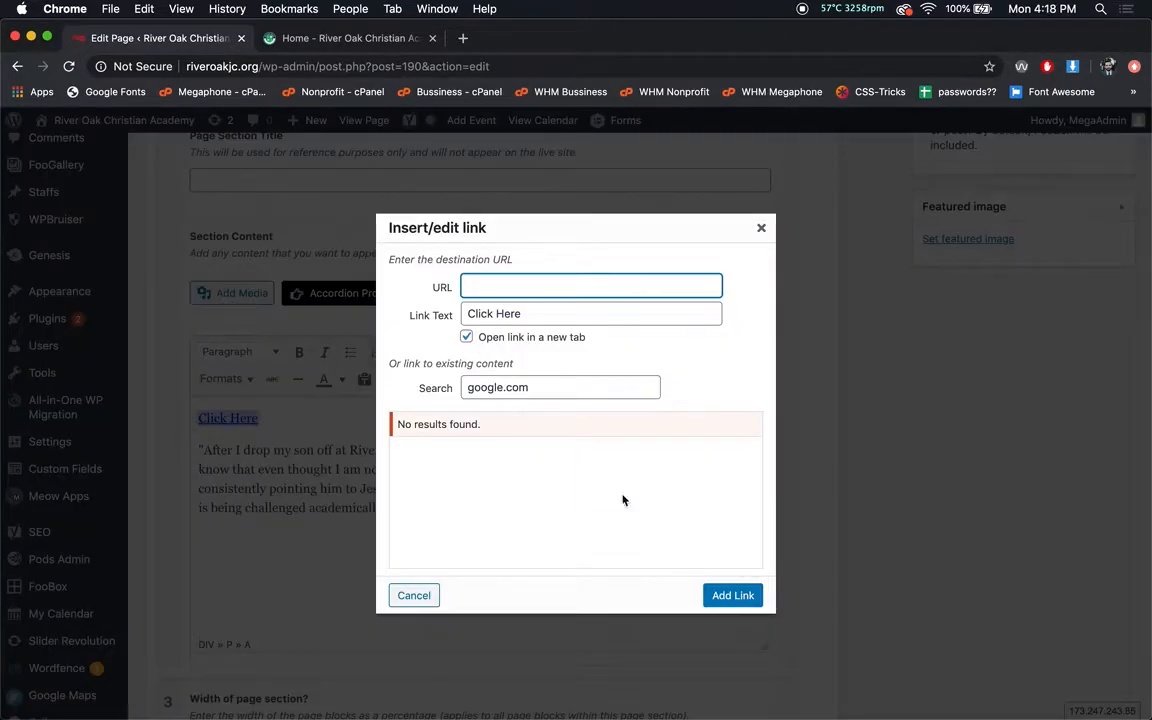
click(729, 596)
click(279, 439)
click(272, 417)
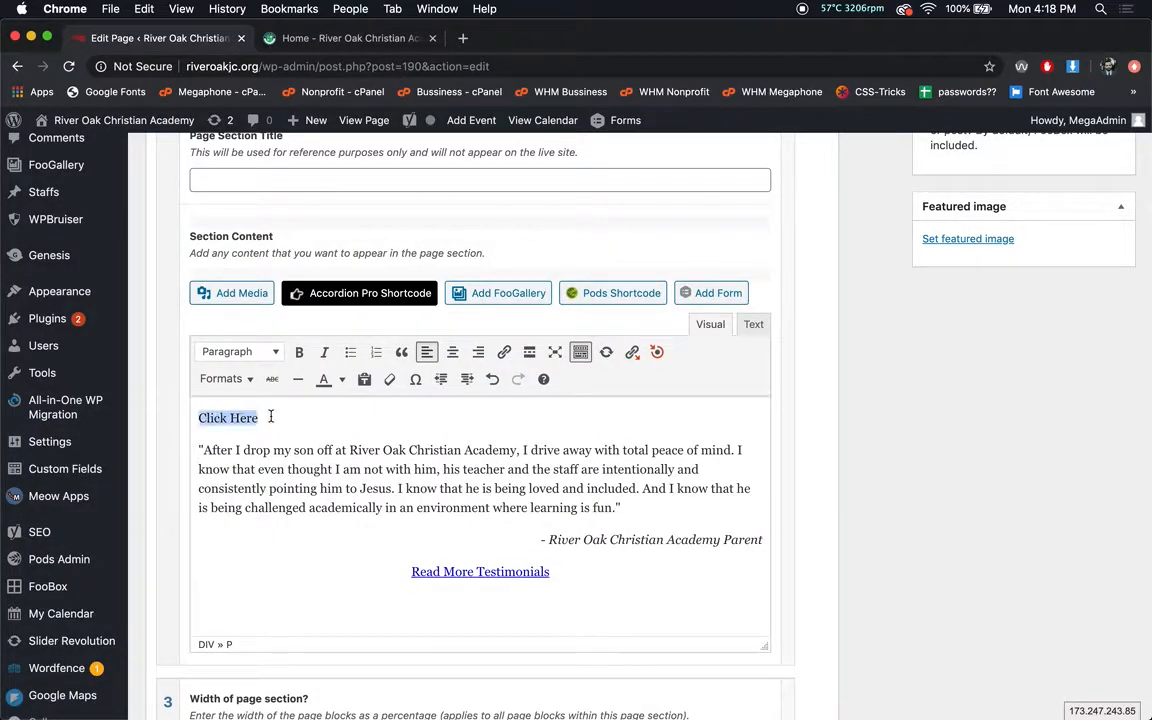
Step: Link the "Click Here" text to google.com directly, without going through the link options
click(240, 384)
click(393, 415)
triple_click(331, 414)
click(504, 352)
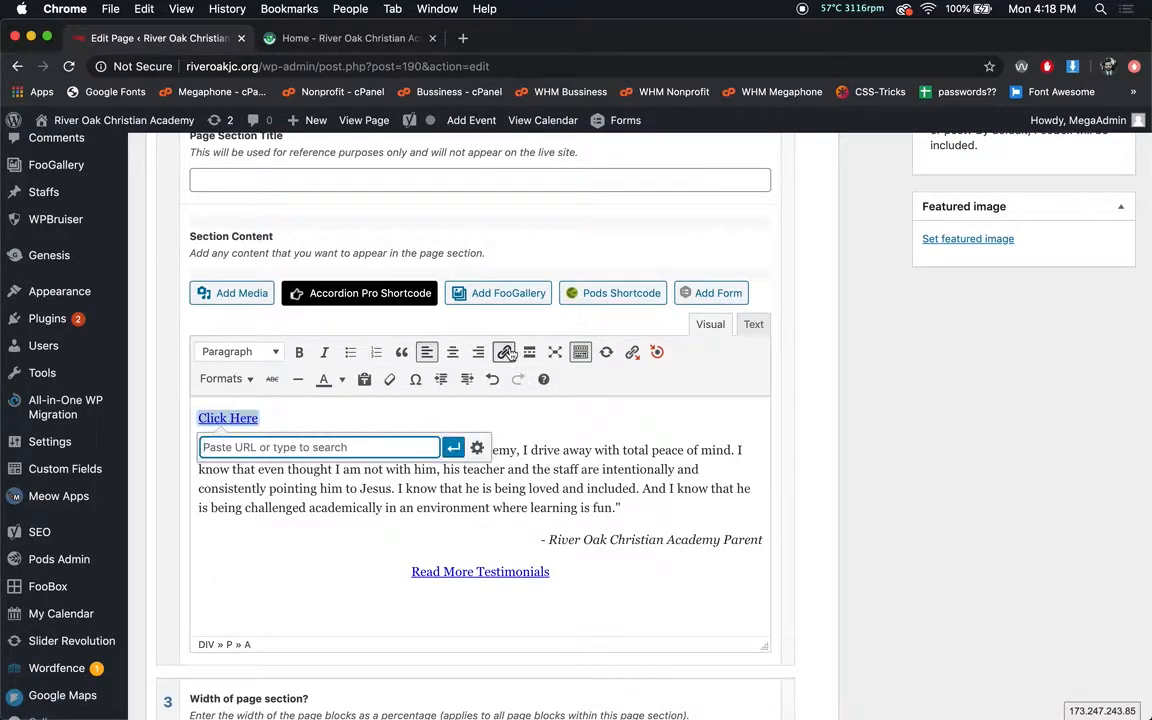
text(google.com)
key(Return)
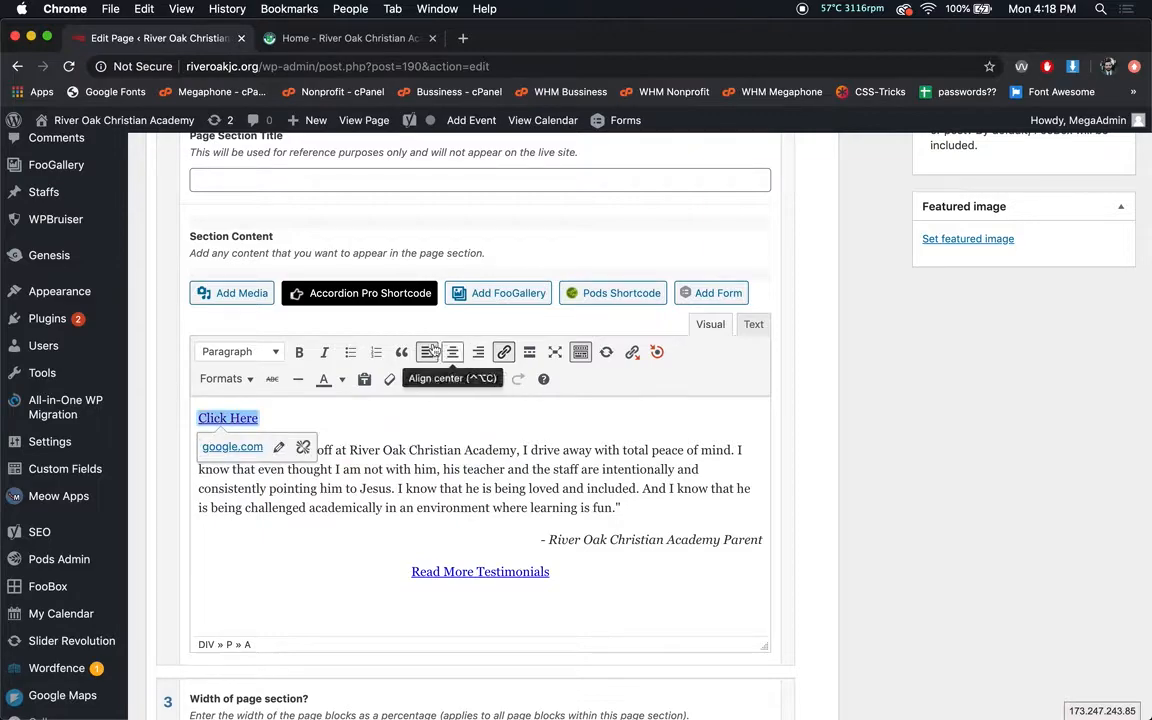
Step: Edit the "Click Here" link so that it opens in a new tab
click(278, 446)
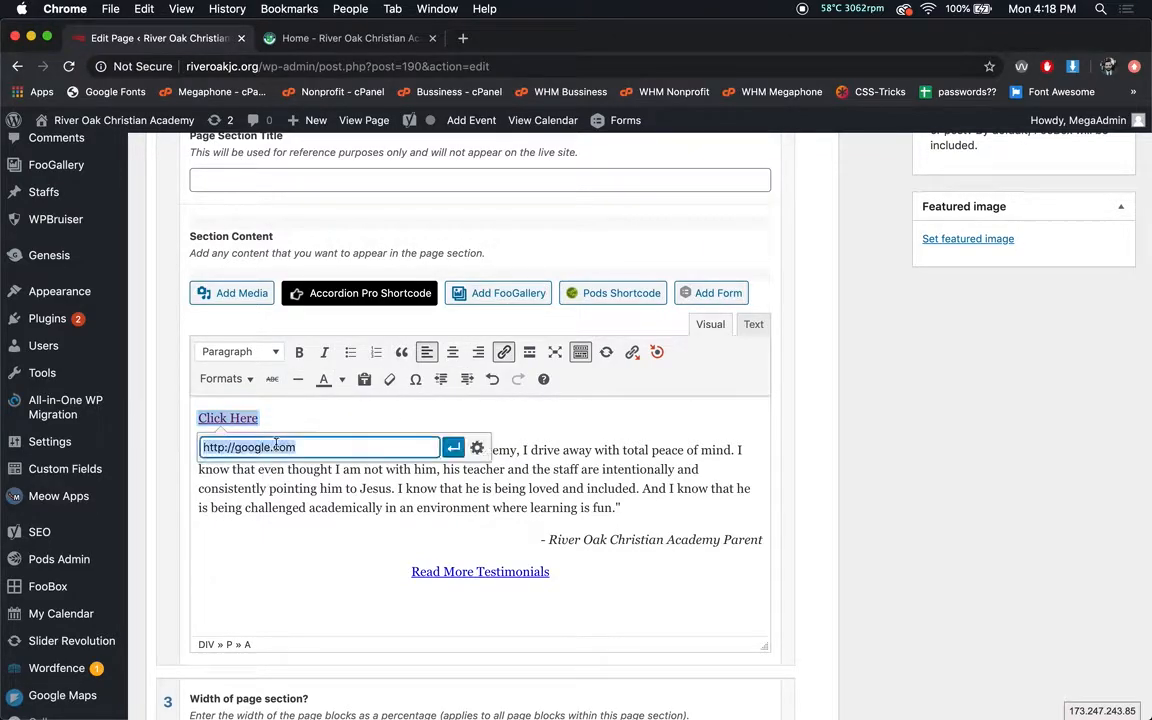
click(477, 447)
click(533, 337)
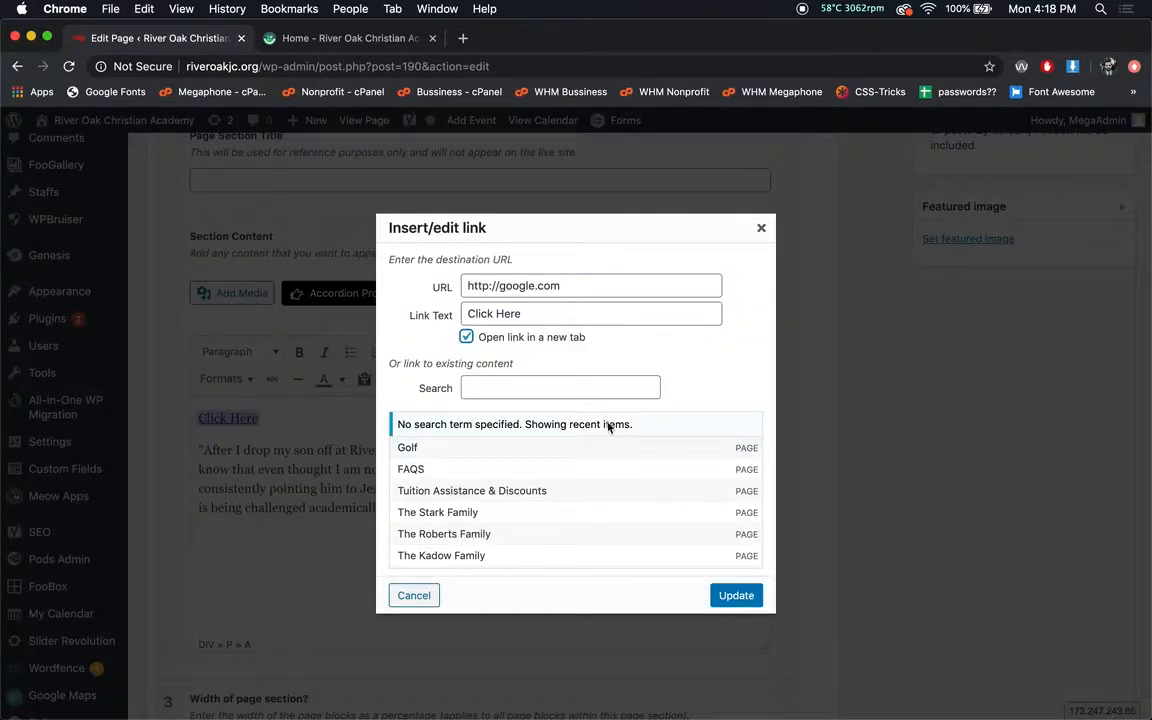
click(733, 596)
Step: Preview the Home page changes, test the "Click Here" link and close the Google page it opens
scroll(476, 420, up, 5)
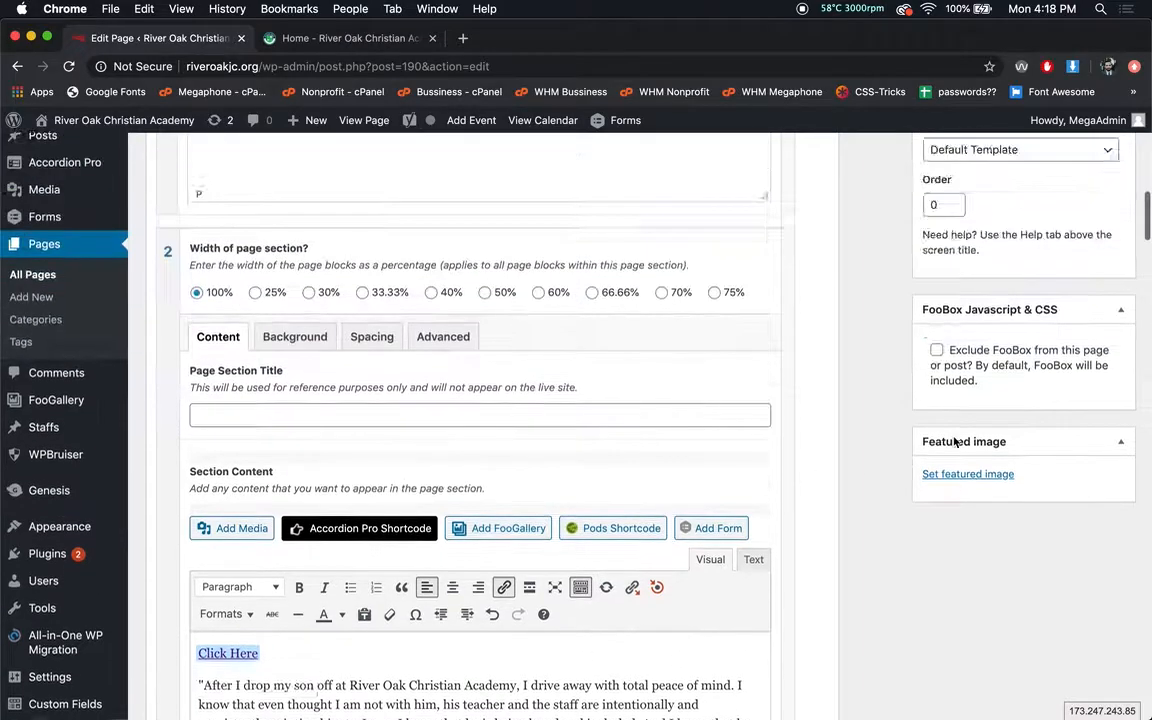
scroll(990, 356, up, 2)
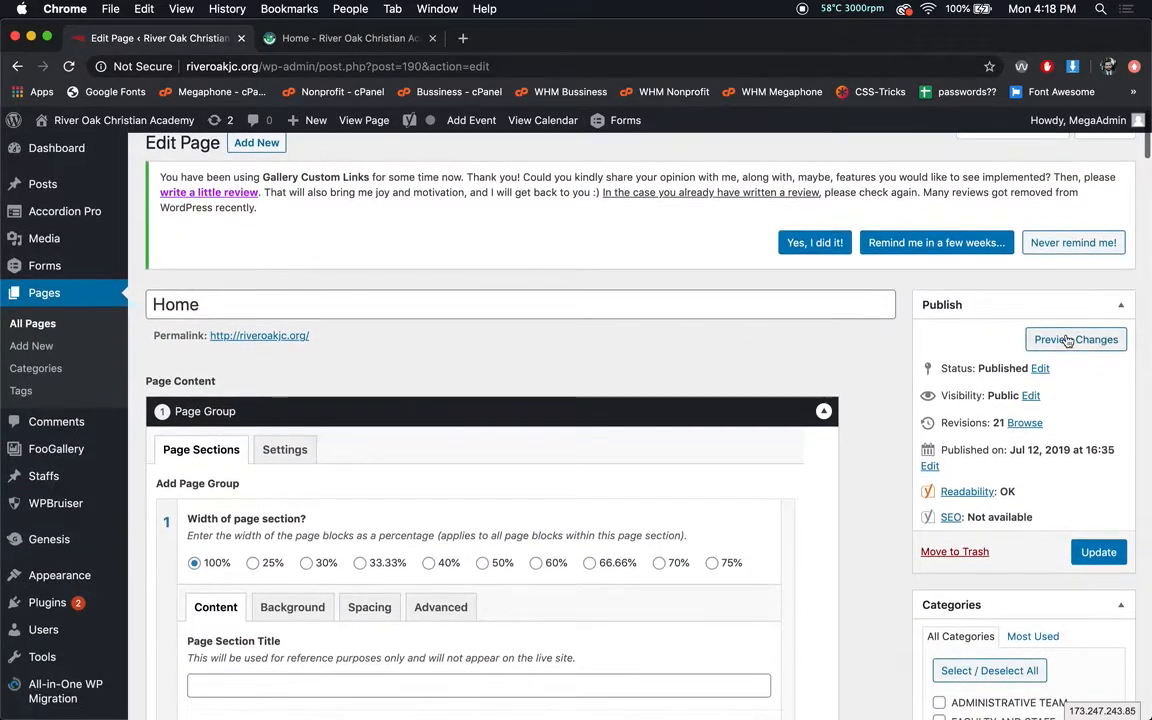
click(1000, 265)
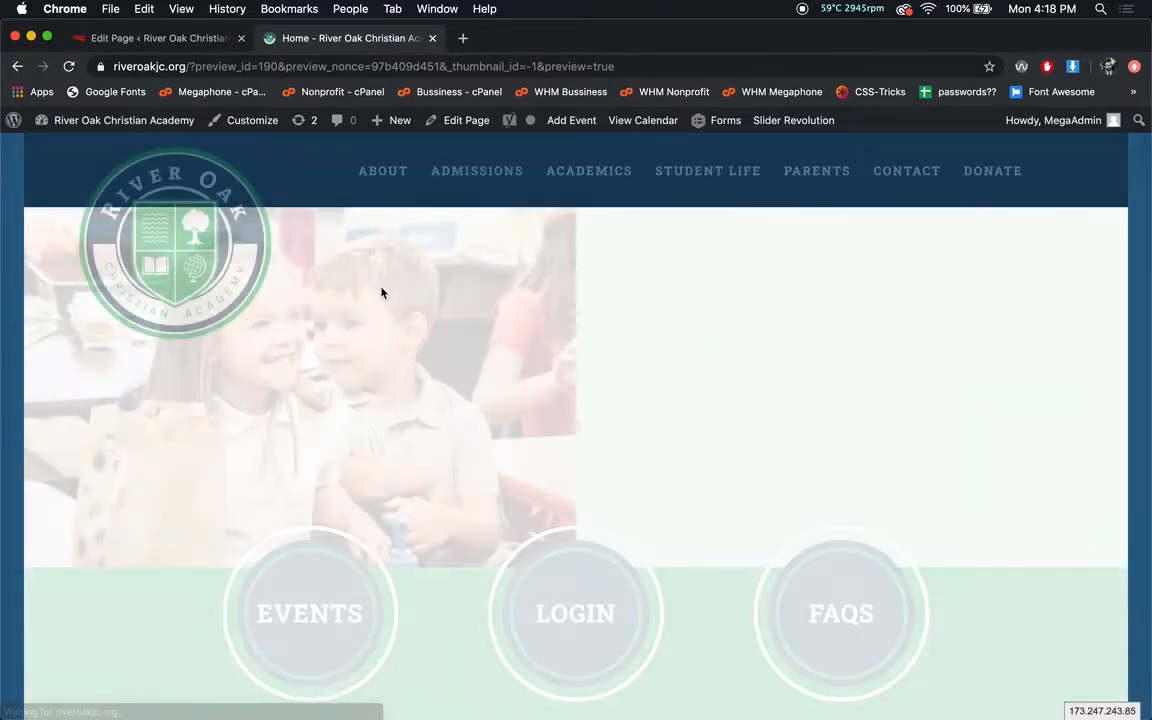
scroll(381, 292, down, 5)
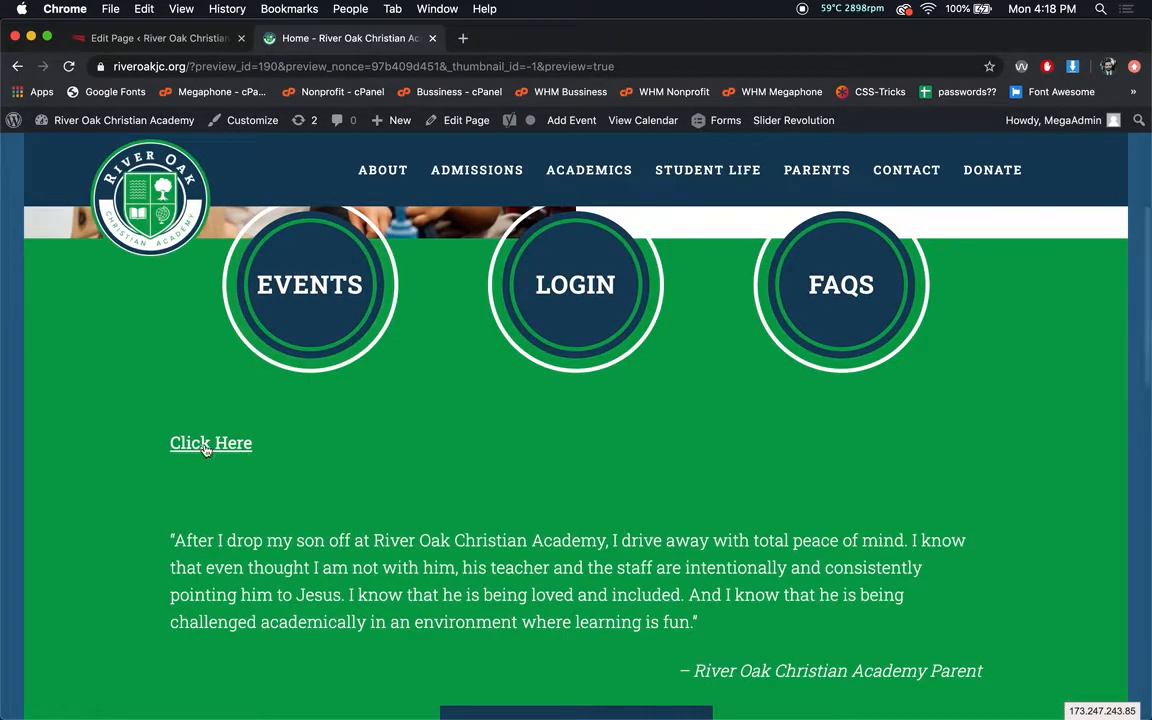
click(206, 446)
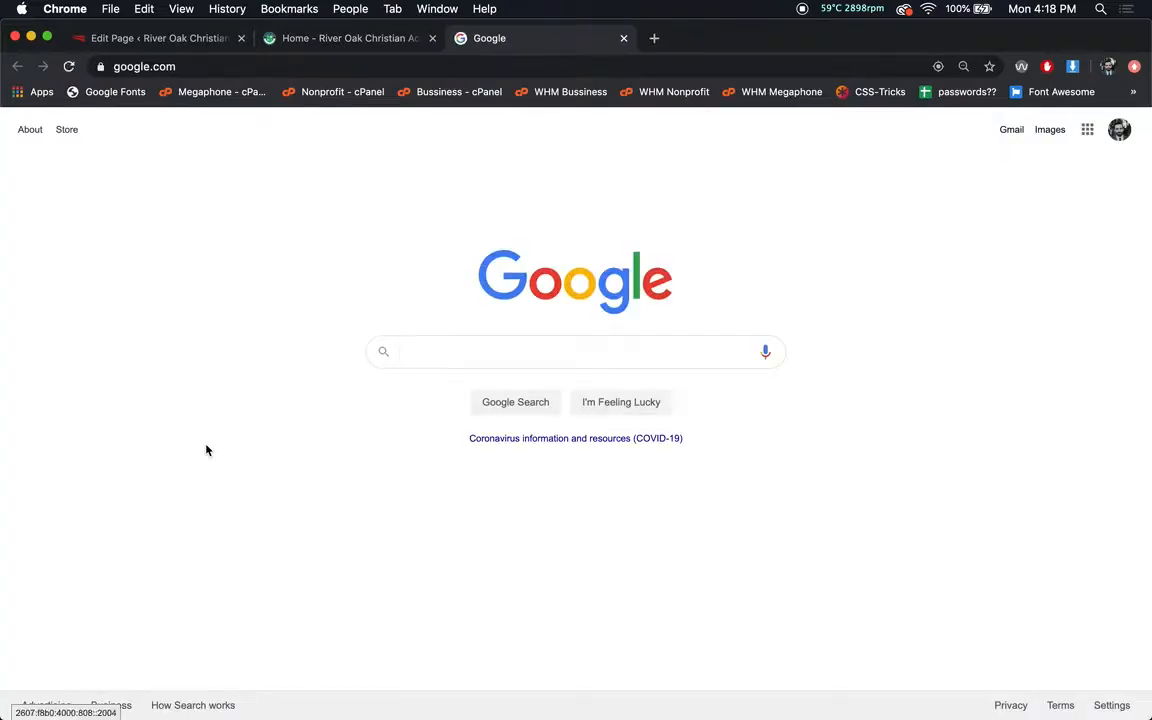
click(623, 39)
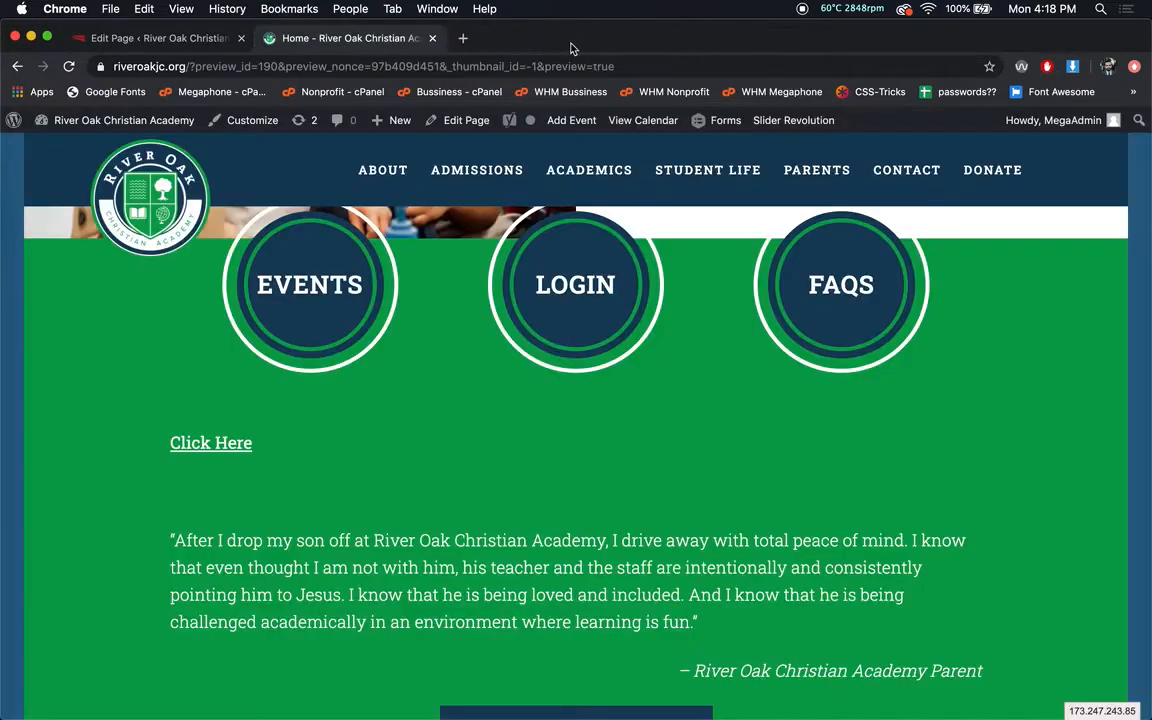
Step: Return to the page editor and apply the Button format to the "Click Here" link in the second section
click(158, 38)
scroll(291, 400, down, 10)
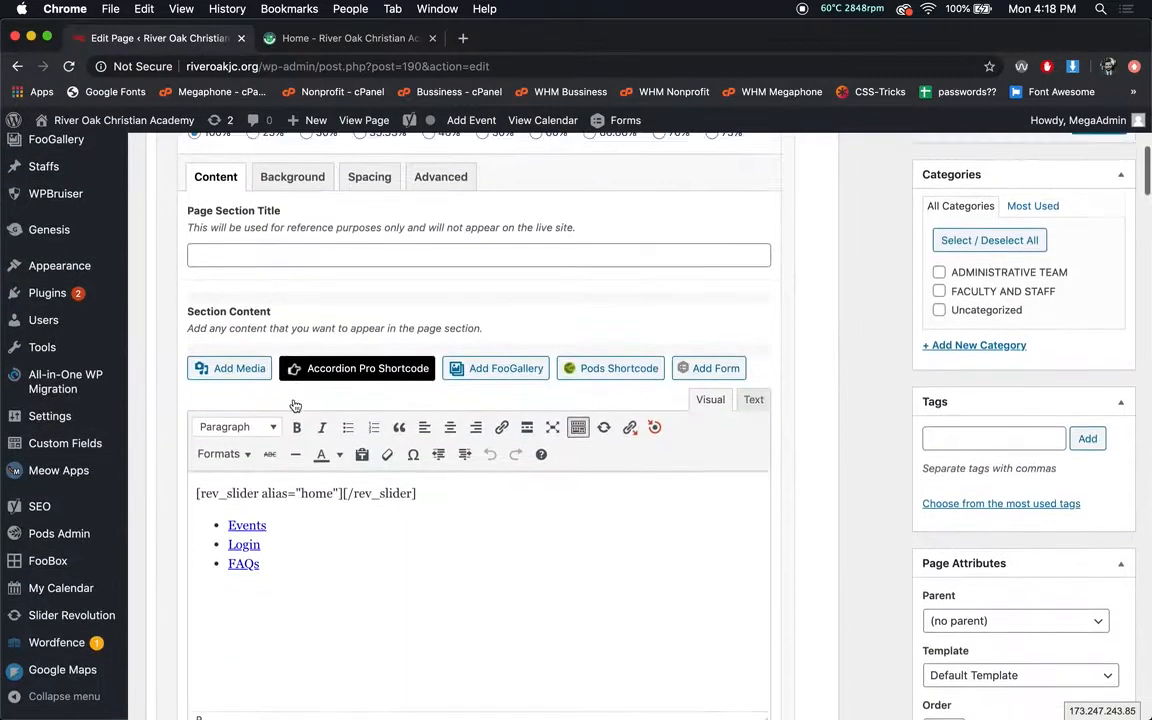
scroll(295, 404, down, 5)
click(295, 346)
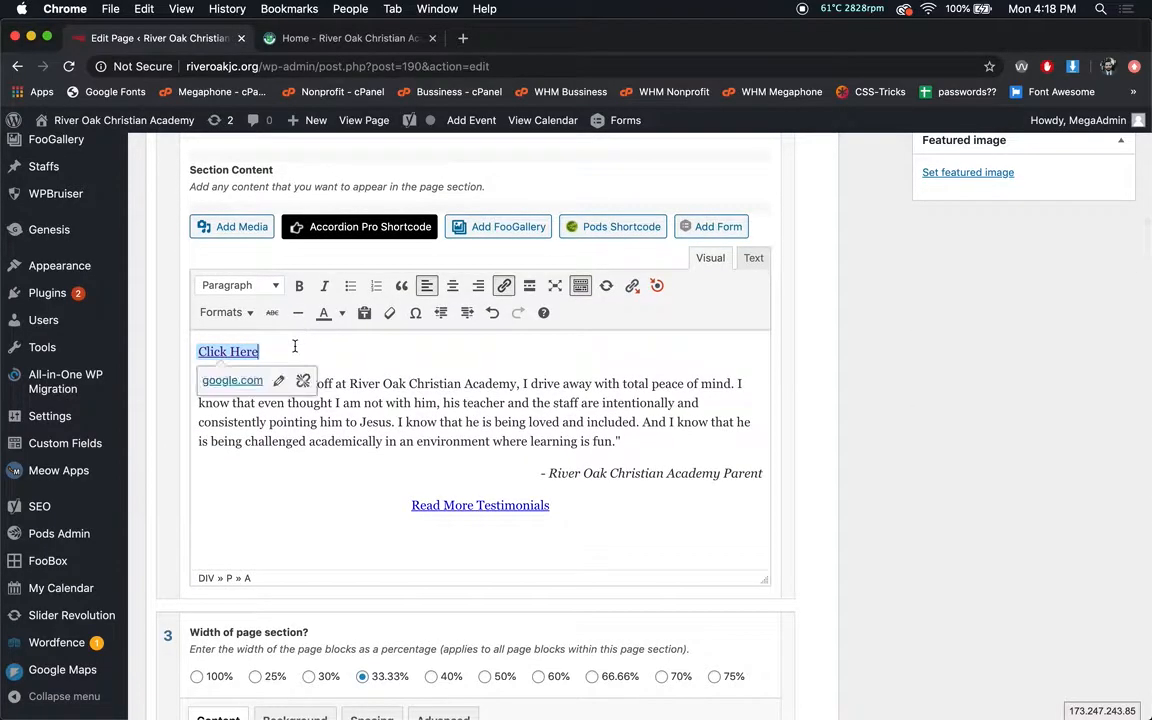
click(436, 374)
click(291, 344)
click(219, 313)
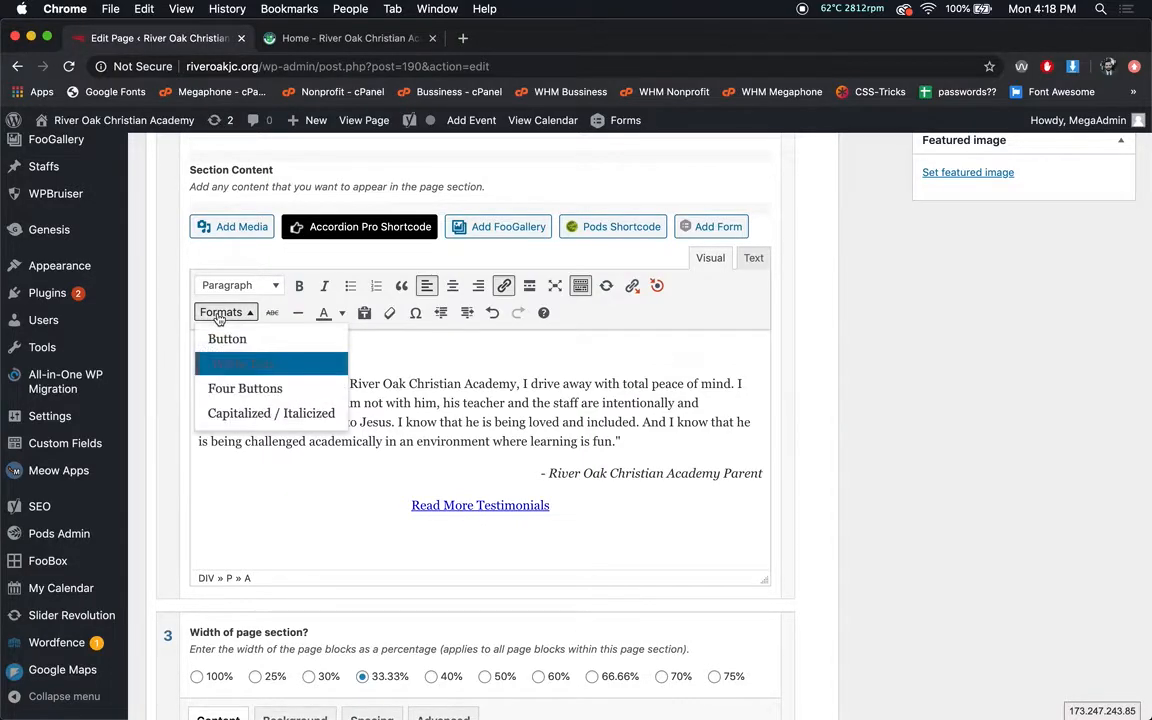
click(220, 337)
Step: Preview the Home page changes and compare the "Click Here" button with the "Read More Testimonials" button
scroll(805, 305, up, 10)
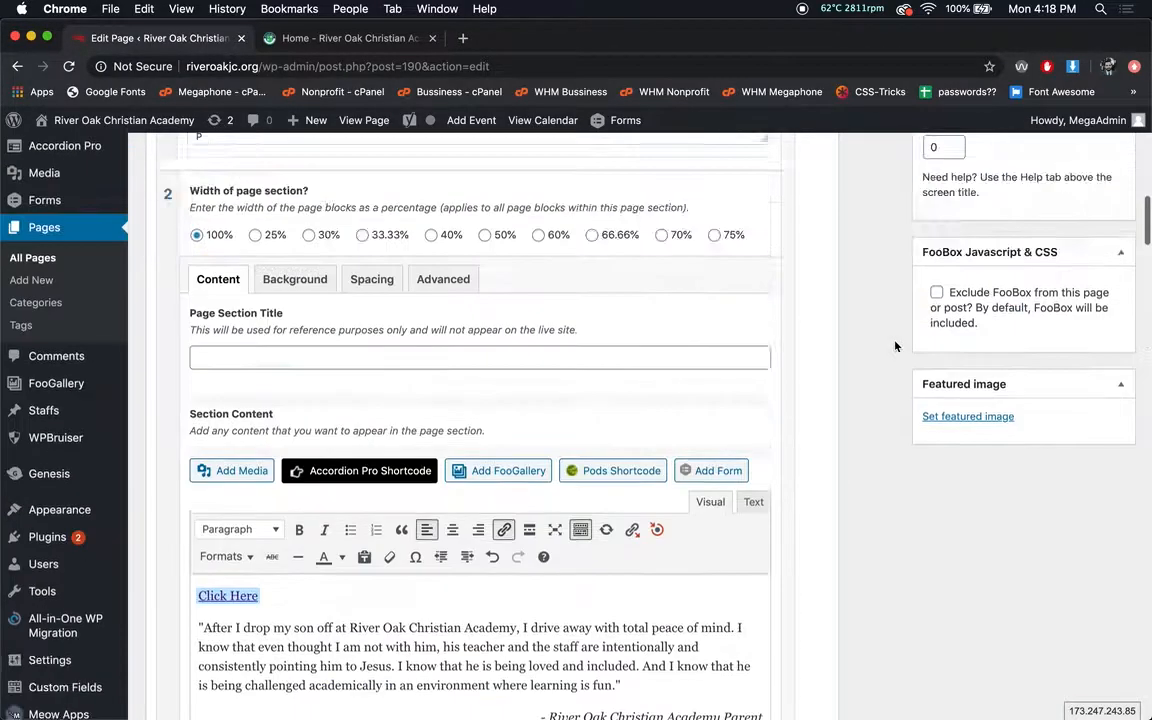
click(1005, 352)
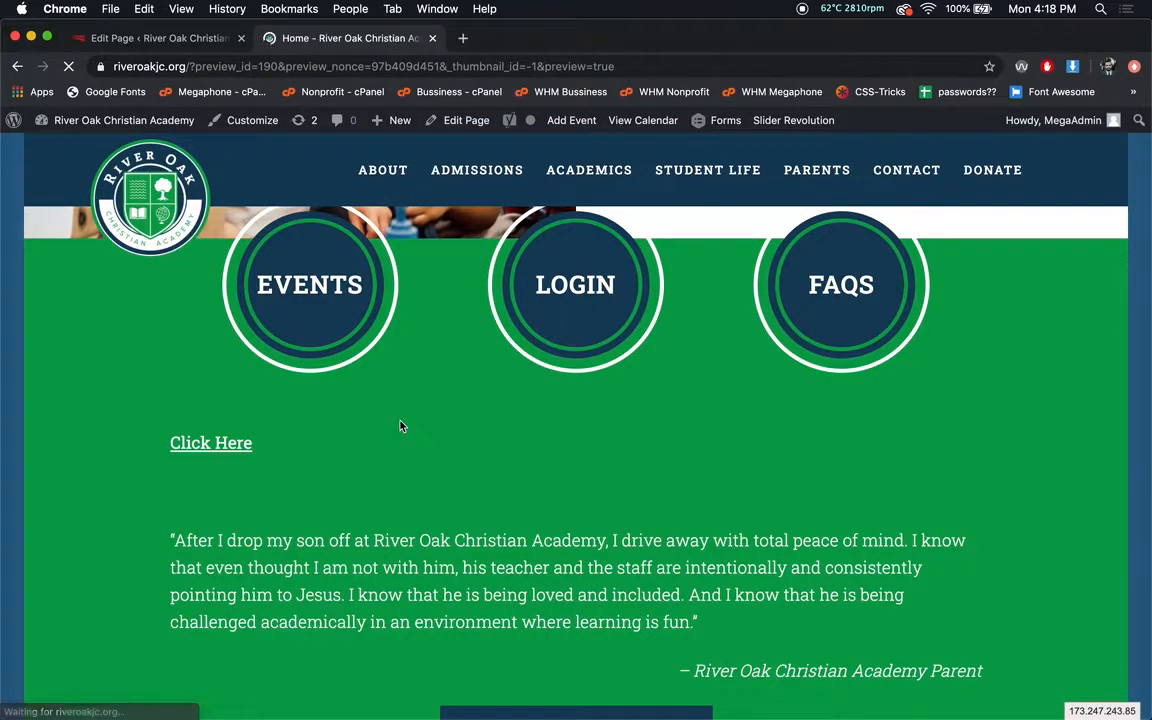
scroll(400, 426, down, 10)
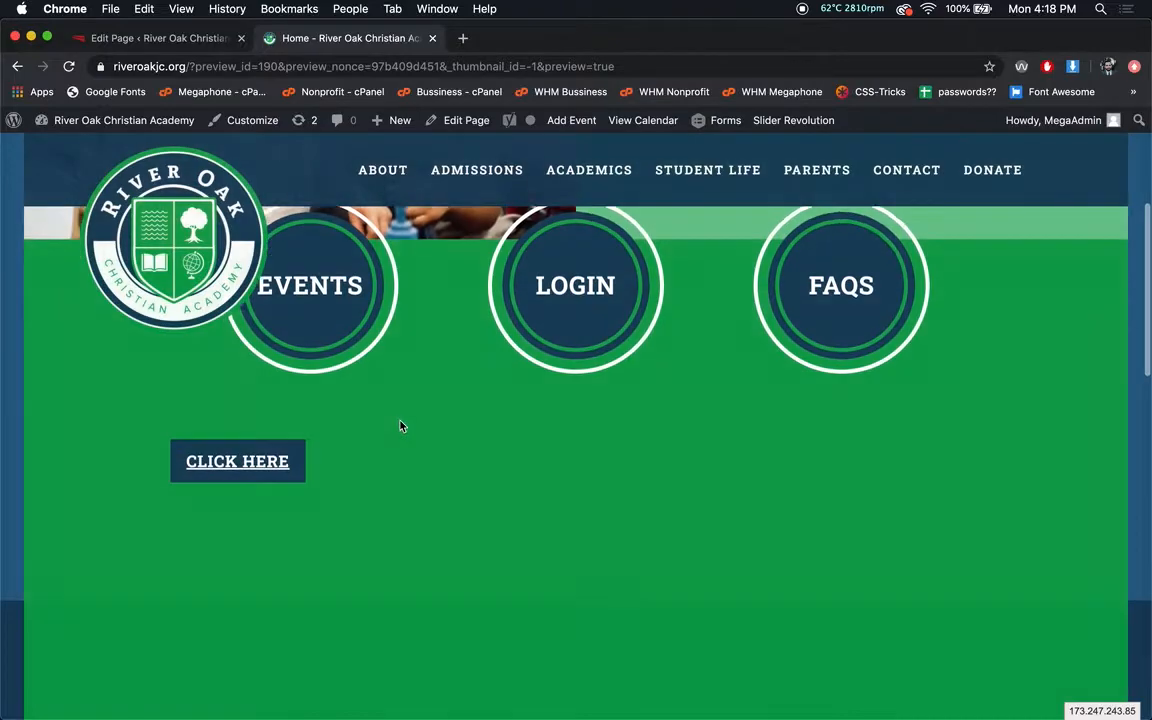
scroll(546, 670, up, 2)
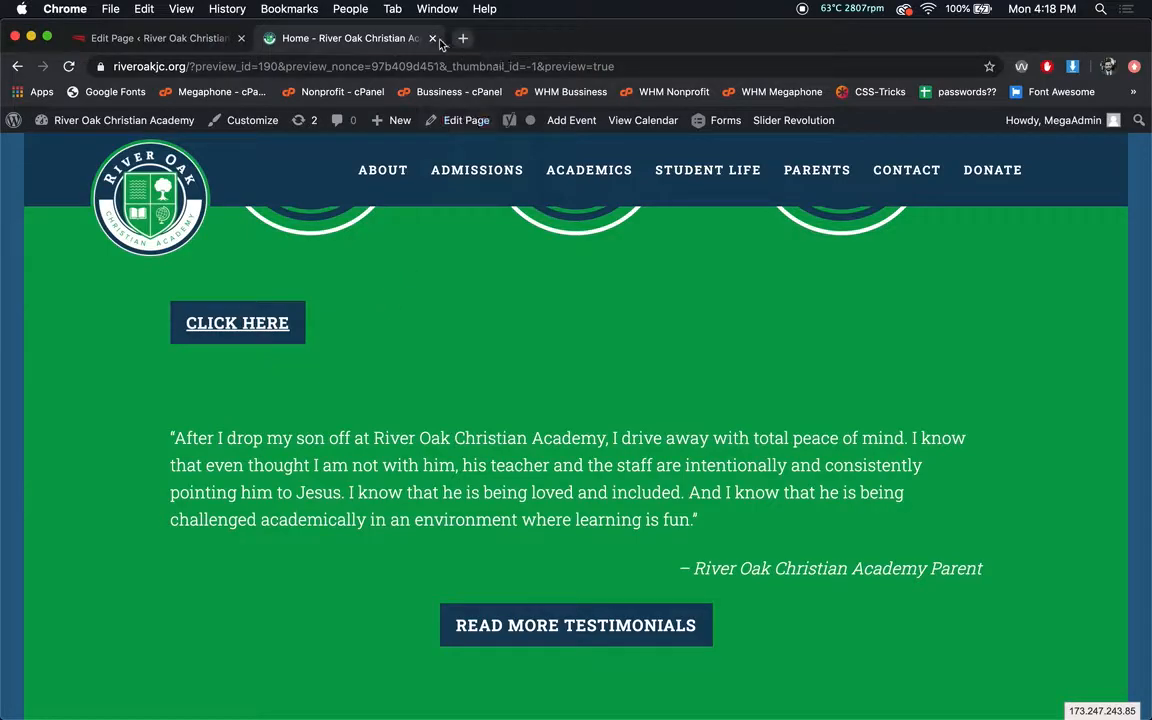
Step: Go back to the page editor and look over the section contents and the preview and update options
click(159, 38)
scroll(357, 423, down, 10)
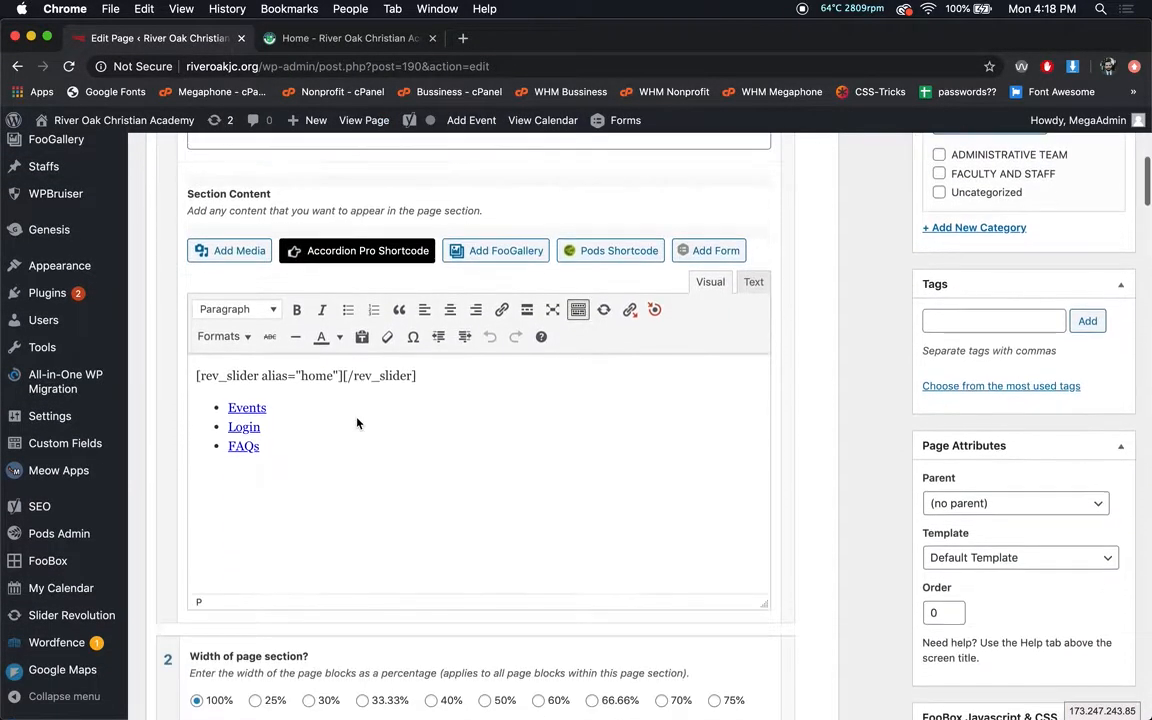
scroll(357, 423, down, 15)
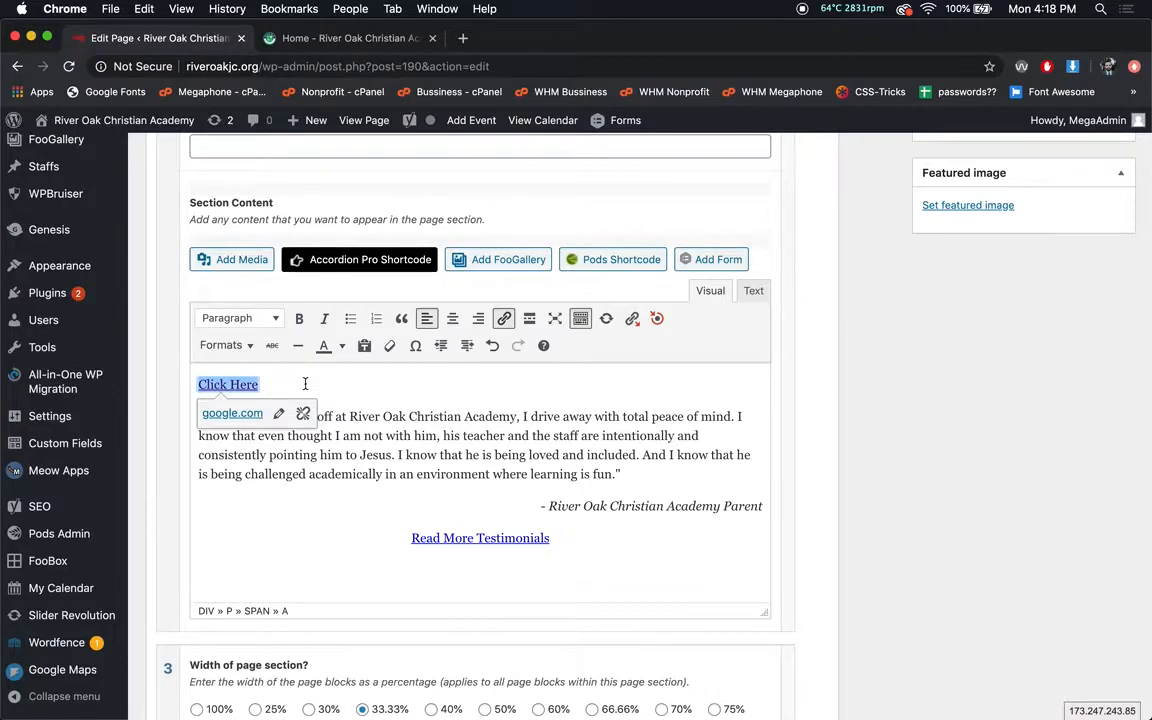
scroll(924, 298, up, 20)
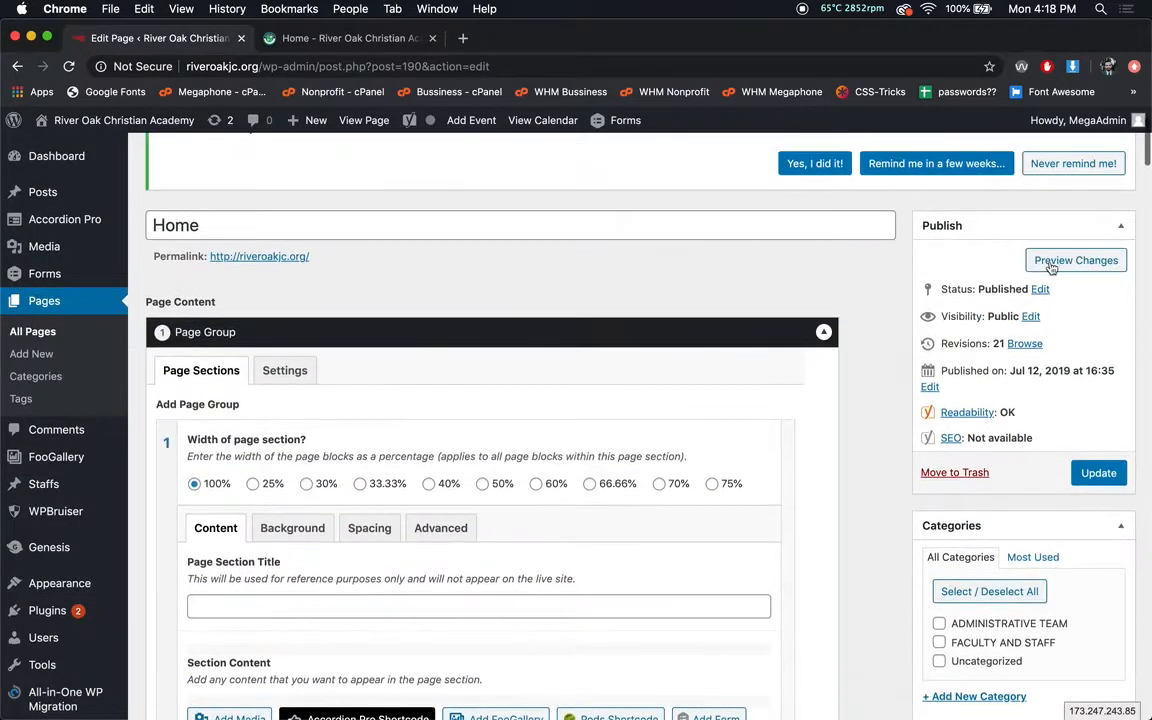
scroll(878, 335, down, 5)
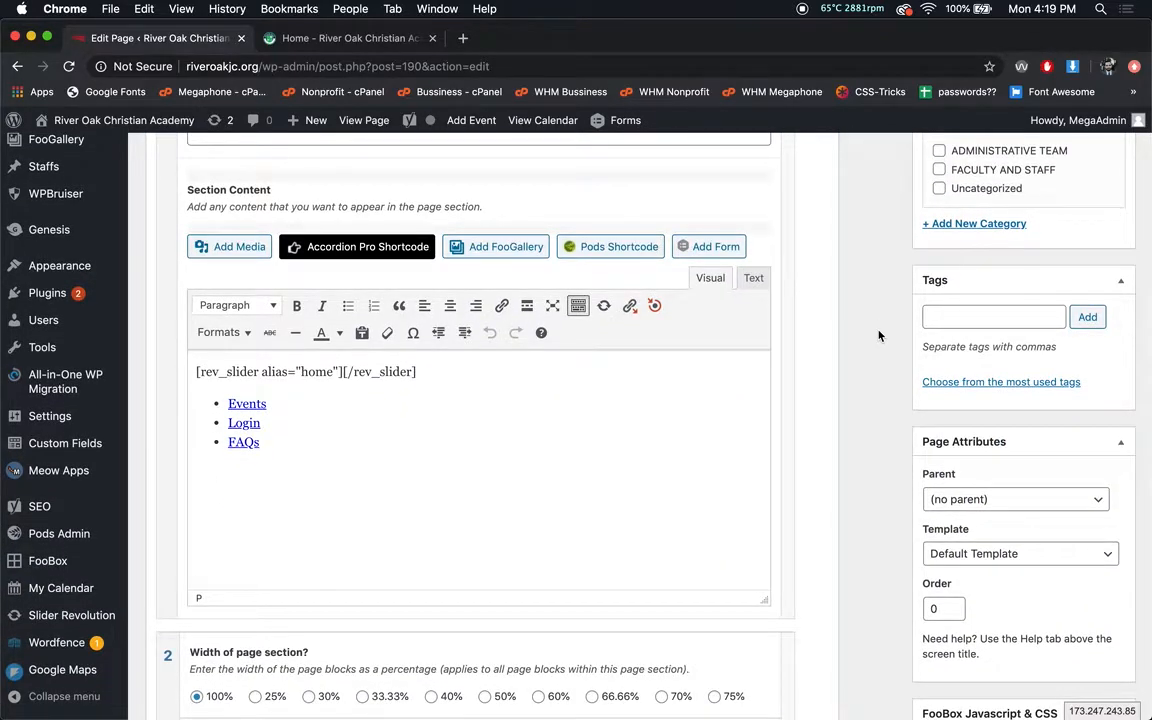
scroll(878, 335, up, 10)
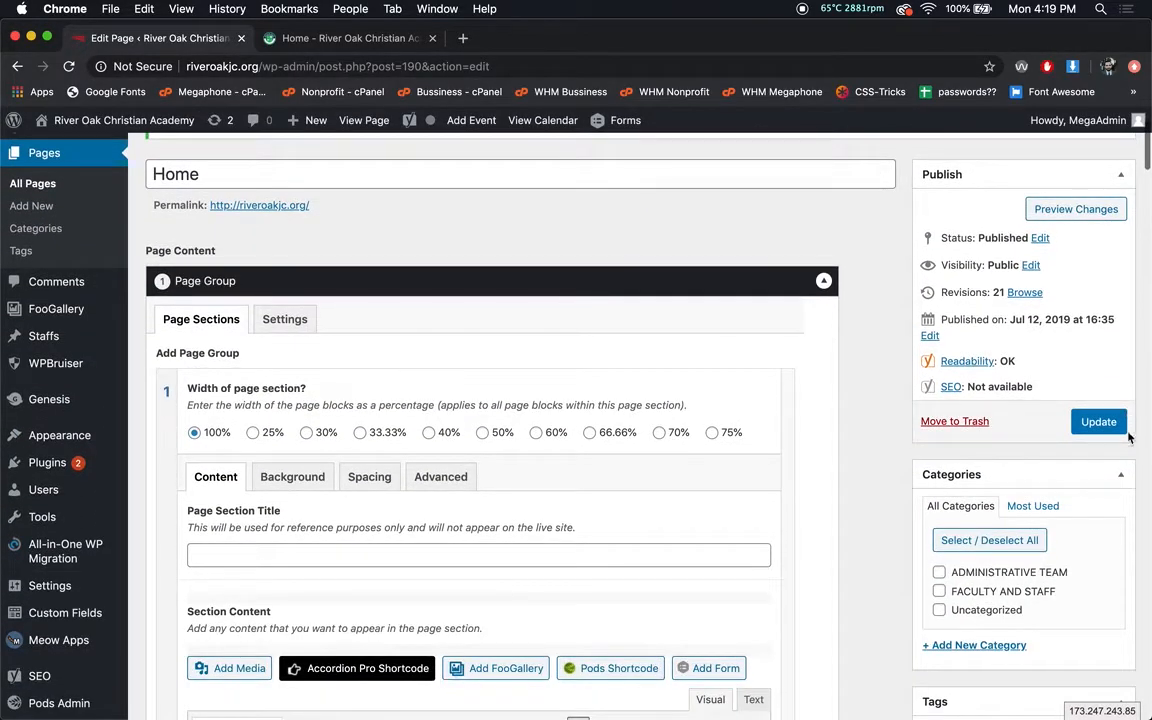
scroll(844, 453, down, 10)
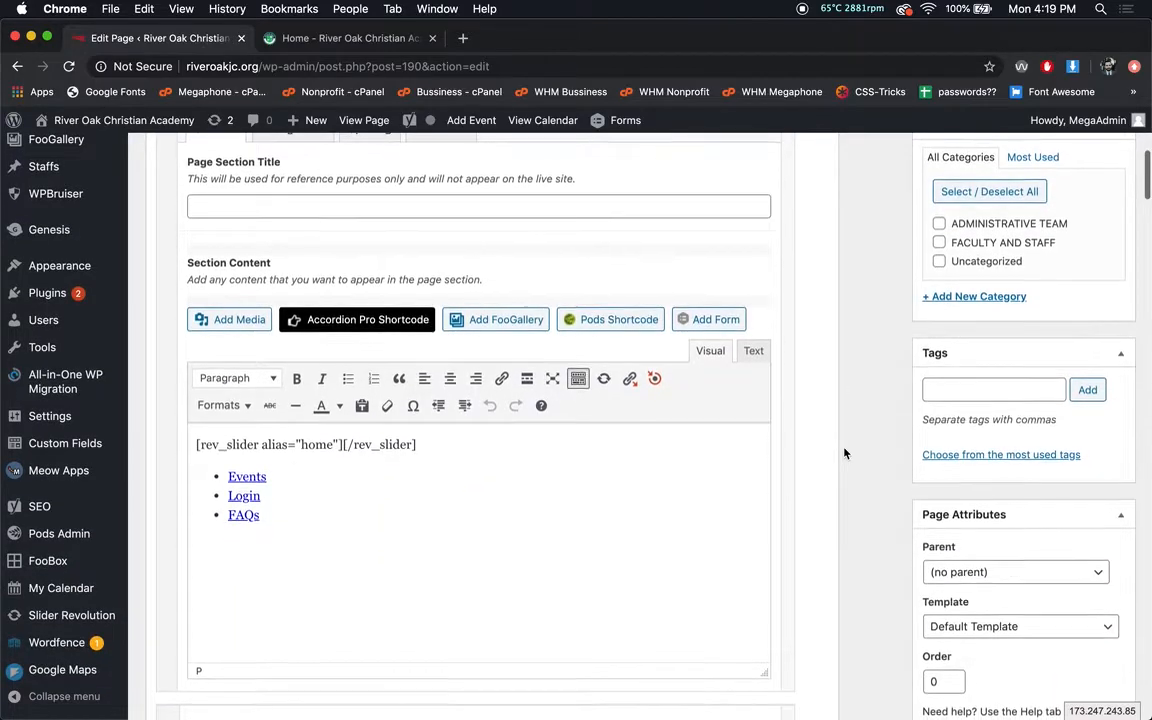
scroll(844, 453, down, 5)
Step: Switch to the Home page preview and look through its sections down to the enrollment block and back
click(321, 39)
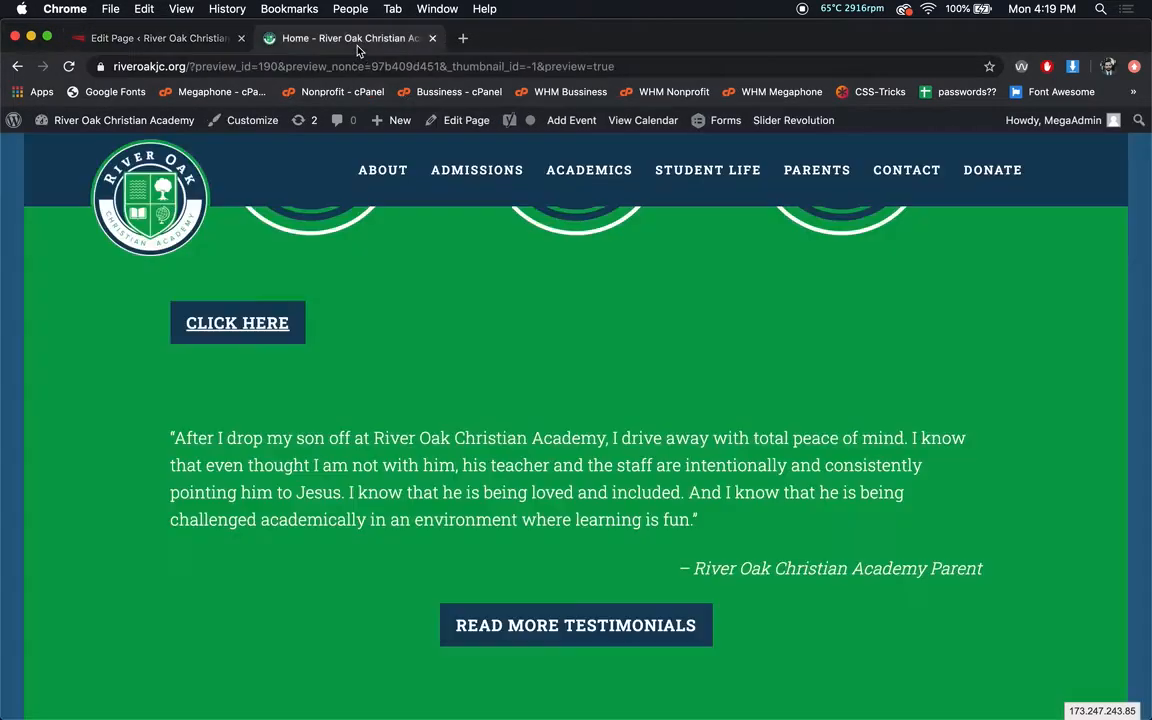
scroll(490, 297, down, 7)
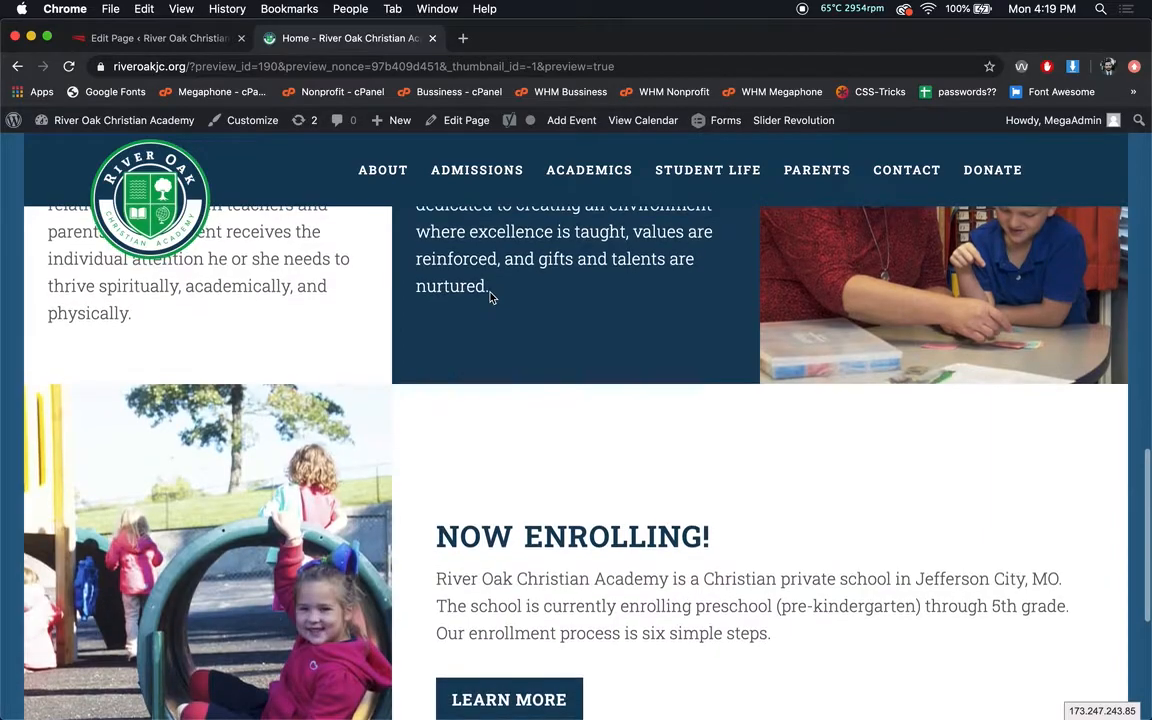
scroll(490, 297, up, 3)
scroll(490, 297, up, 5)
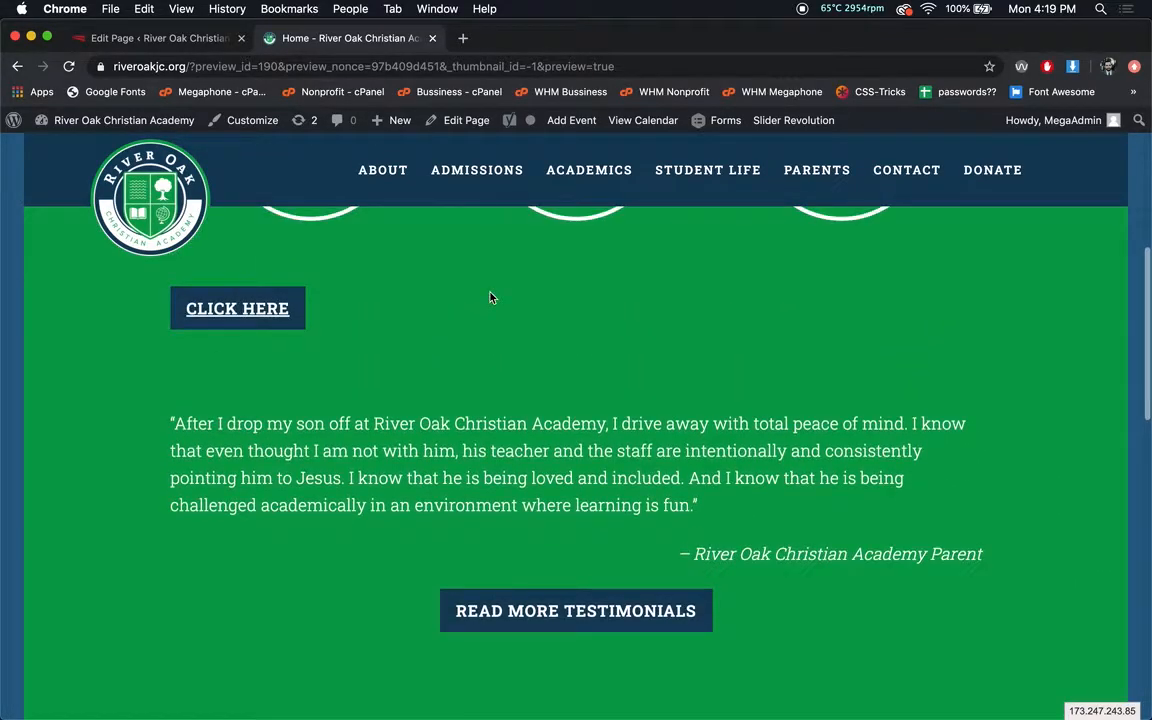
Step: Return to the Home page editor and look over the background image, position and color settings of the second section
click(190, 39)
scroll(340, 287, down, 1)
scroll(340, 287, up, 2)
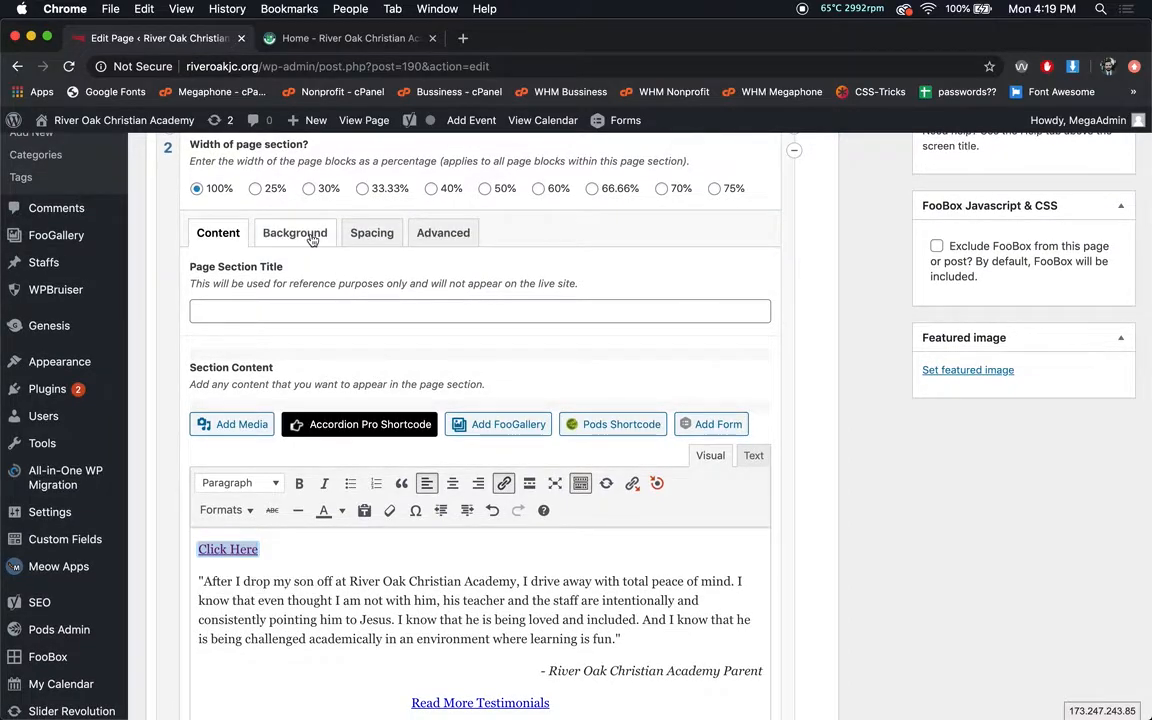
click(290, 231)
scroll(312, 240, down, 4)
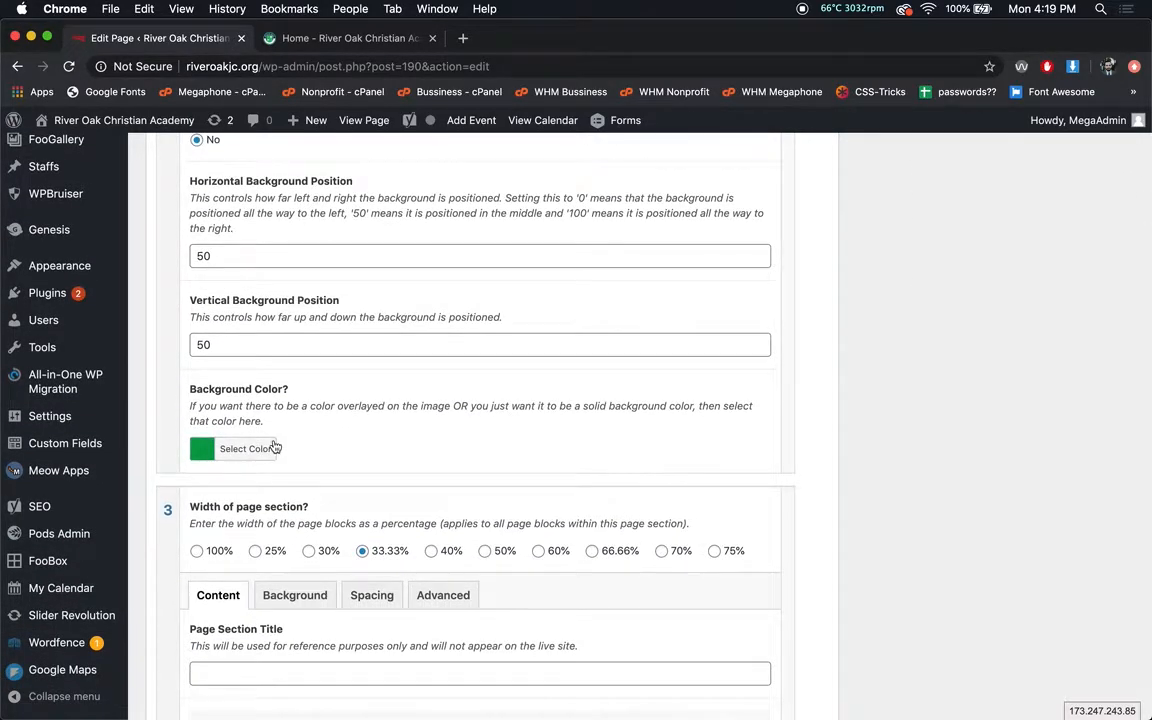
scroll(275, 447, up, 6)
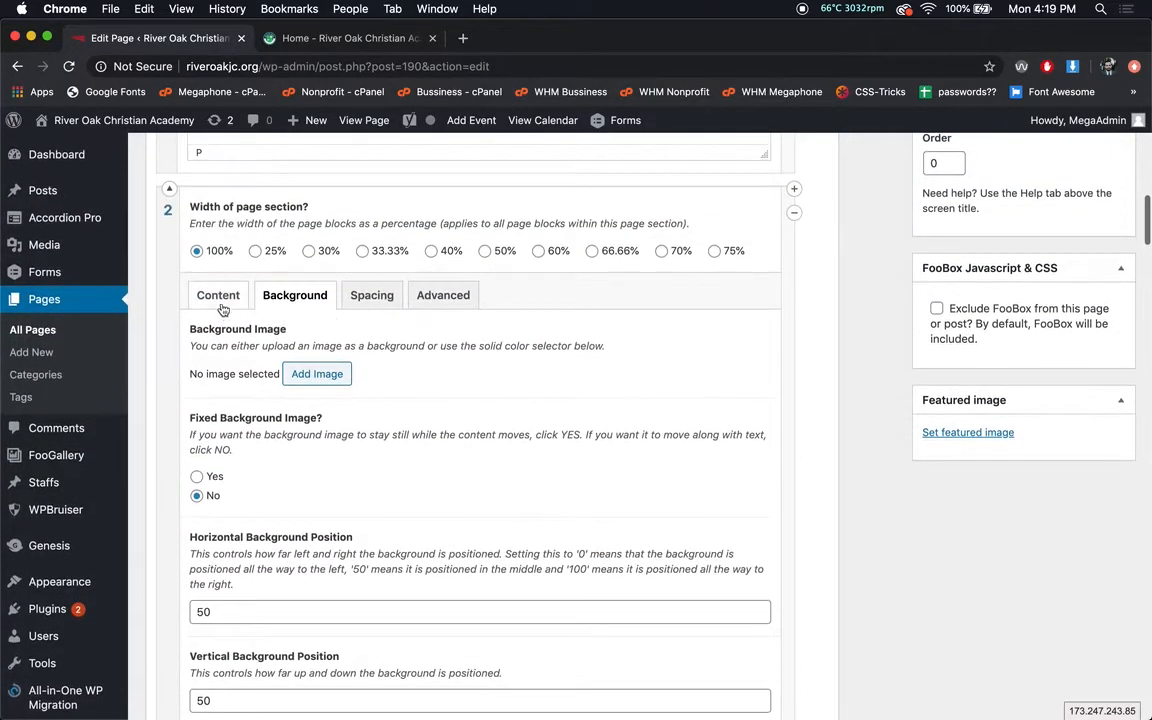
Step: Switch the second section back to its content settings and review the section content and width options
click(220, 300)
scroll(222, 308, down, 1)
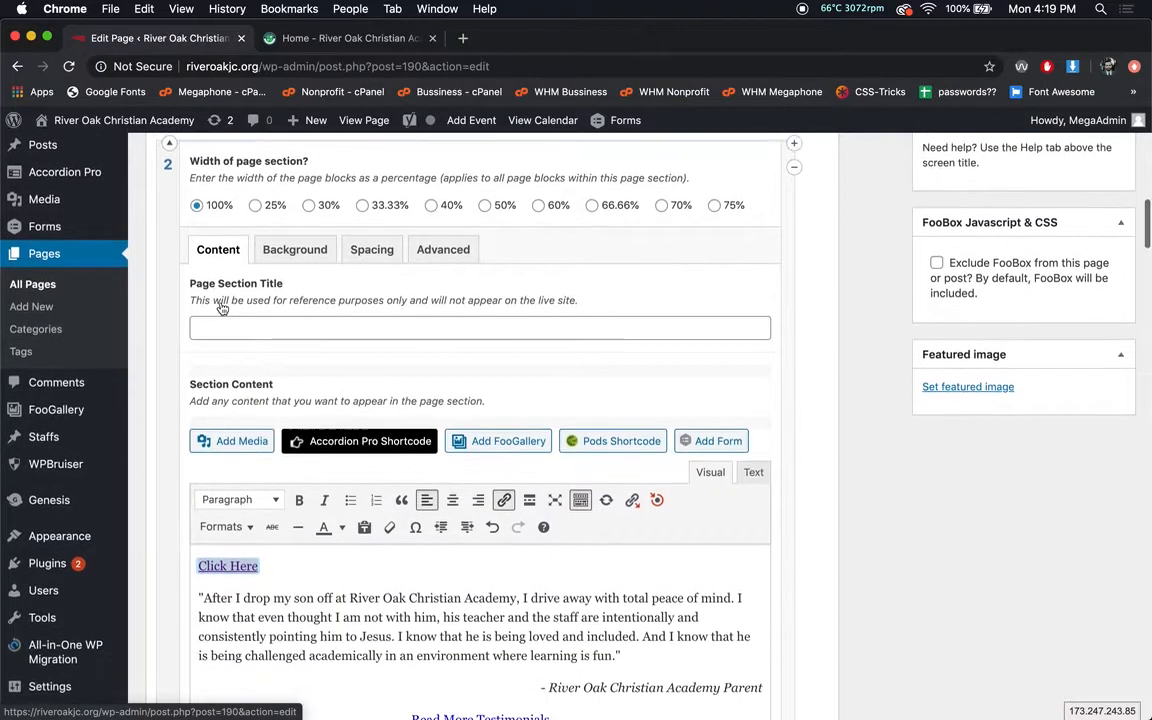
scroll(222, 308, down, 2)
scroll(222, 308, down, 1)
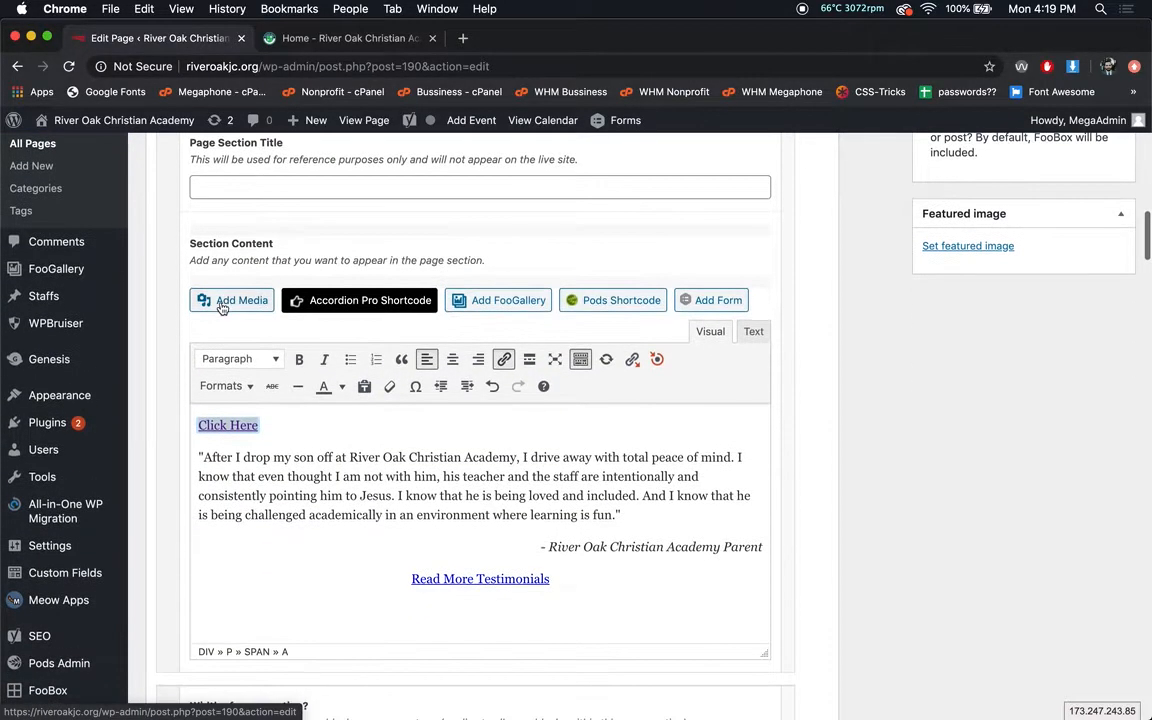
scroll(369, 322, up, 6)
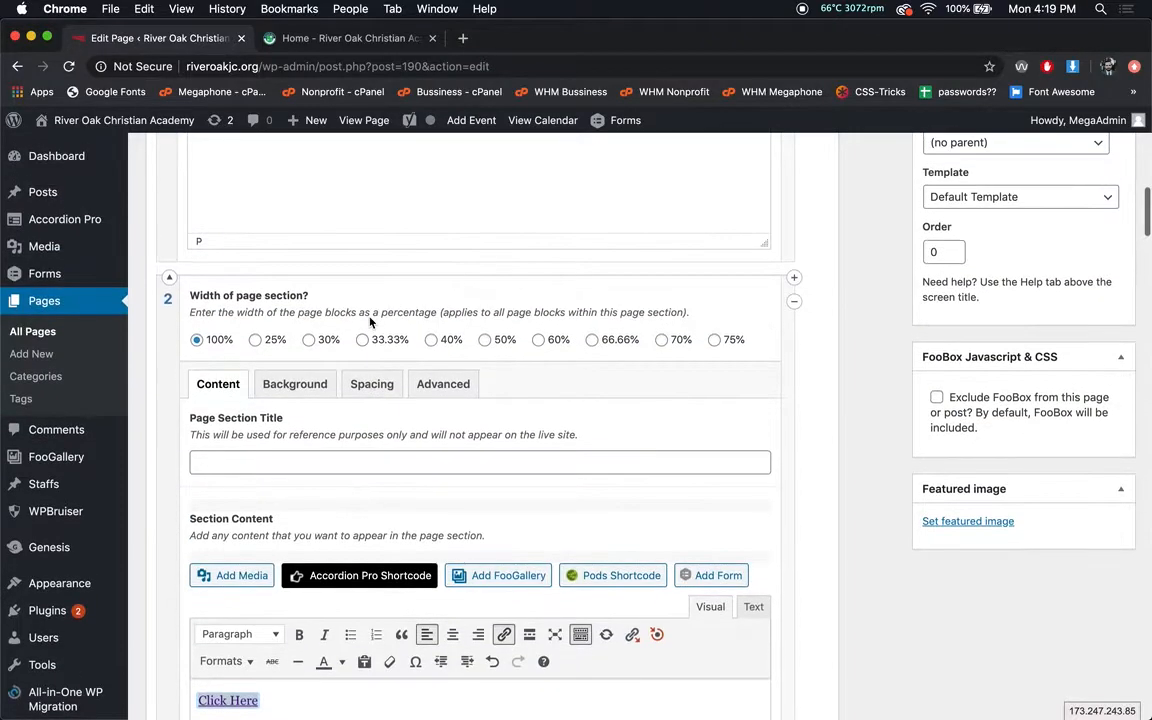
scroll(369, 322, down, 1)
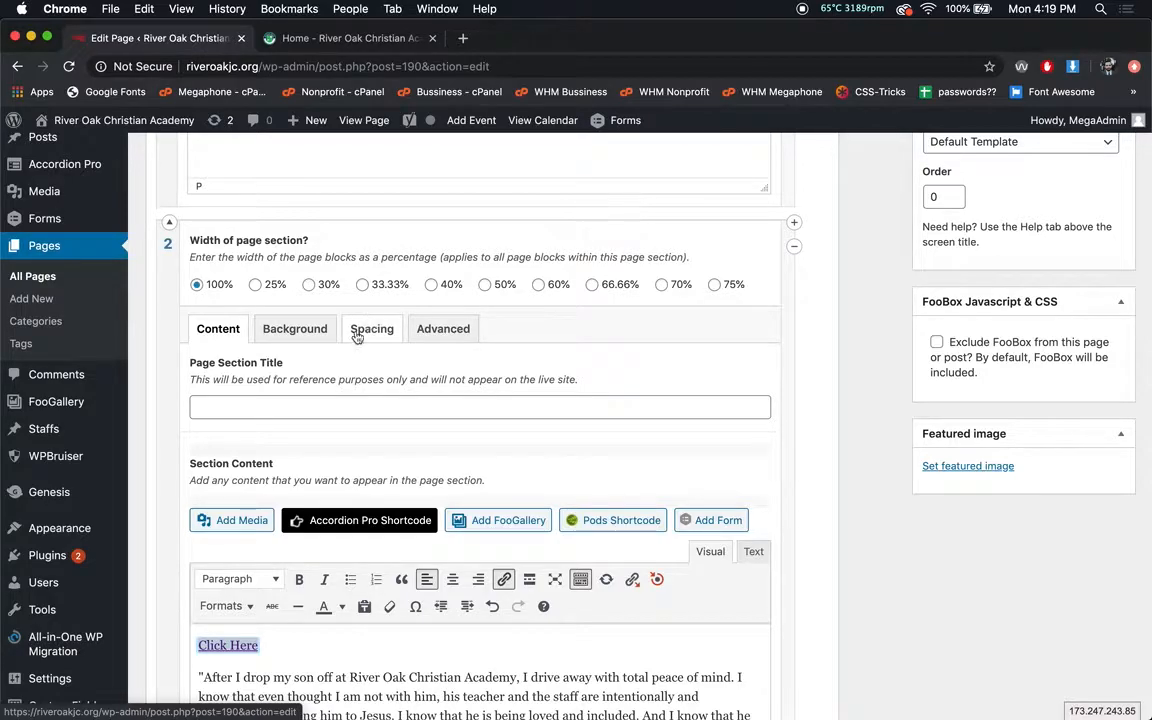
scroll(146, 326, down, 1)
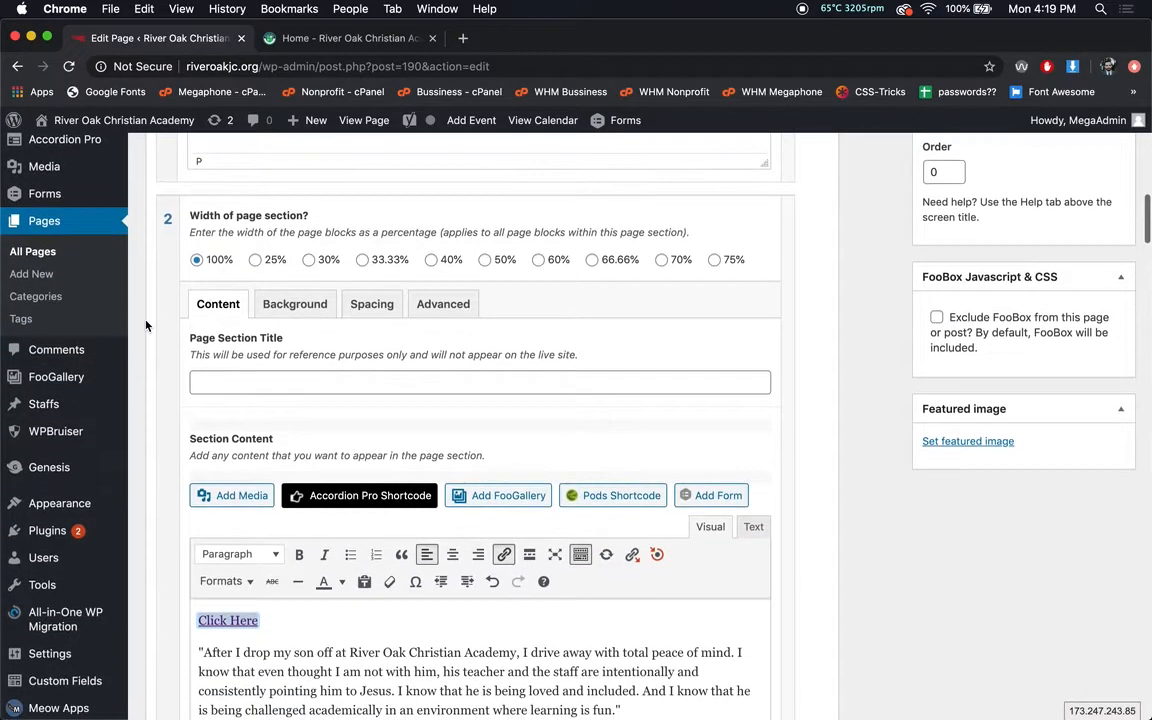
Step: Open the Staffs list in the admin, and view the Staff & Board of Directors page on the public site
mouse_move(74, 399)
click(72, 400)
click(310, 40)
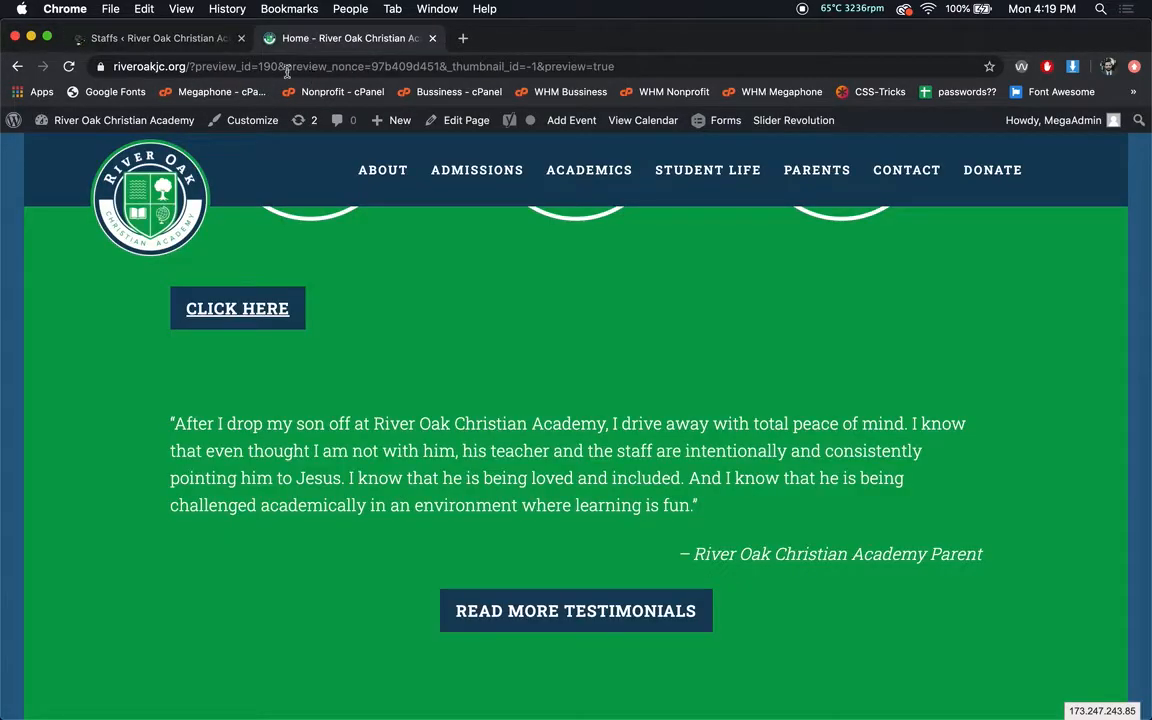
mouse_move(386, 172)
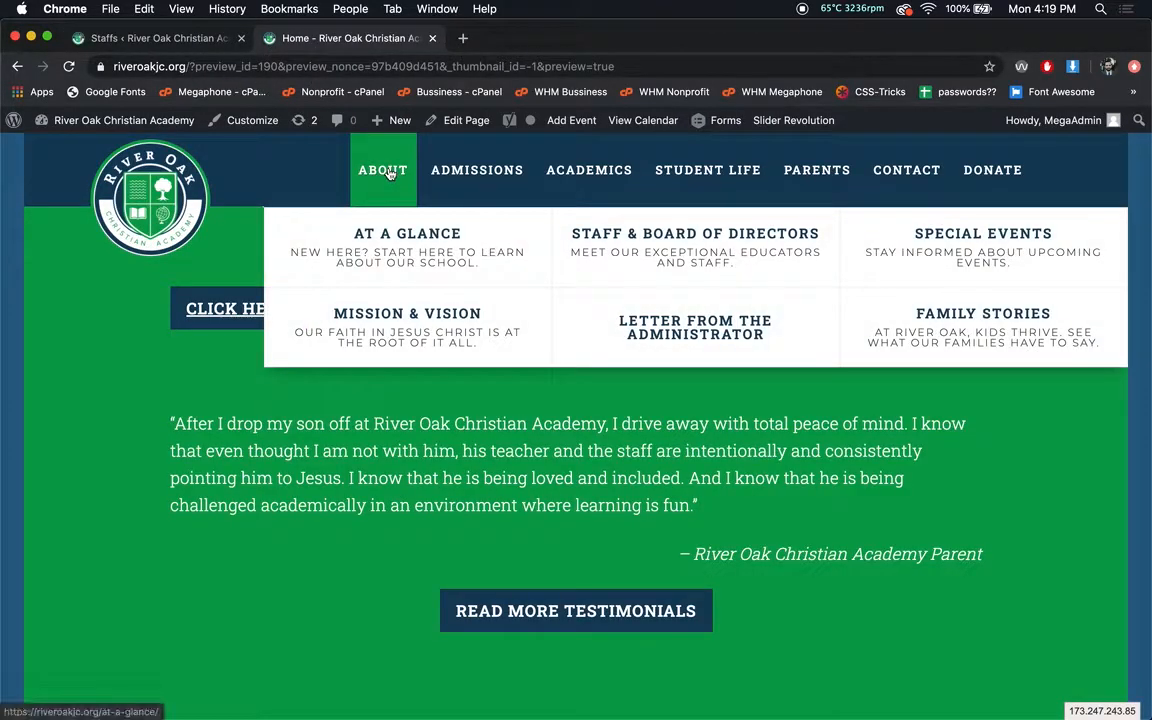
click(625, 231)
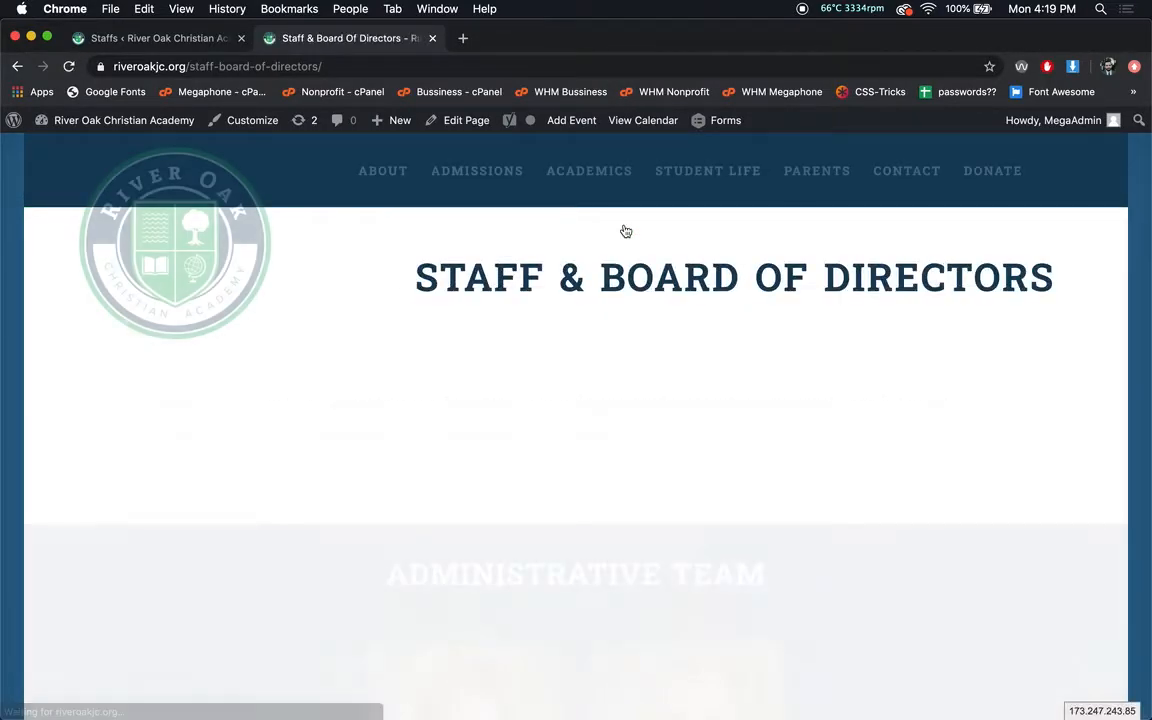
scroll(537, 437, down, 5)
scroll(537, 437, down, 3)
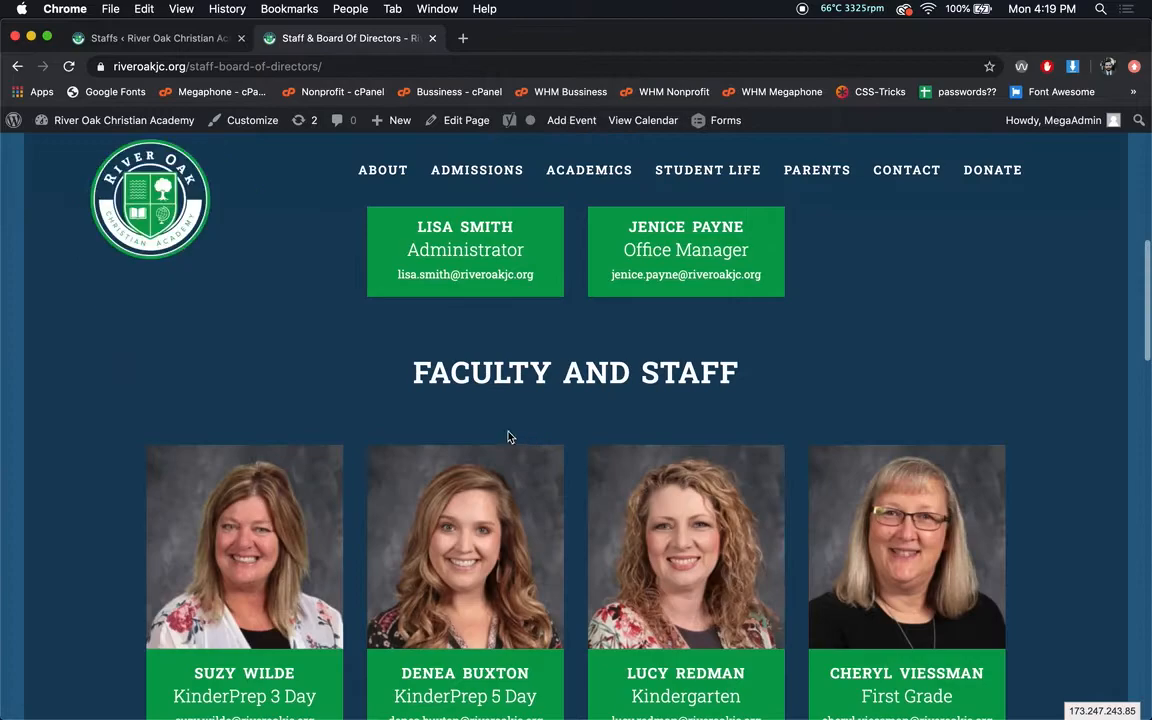
Step: Compare the entries in the Staffs list with the team groups on the Staff & Board of Directors page
click(167, 47)
scroll(453, 472, down, 5)
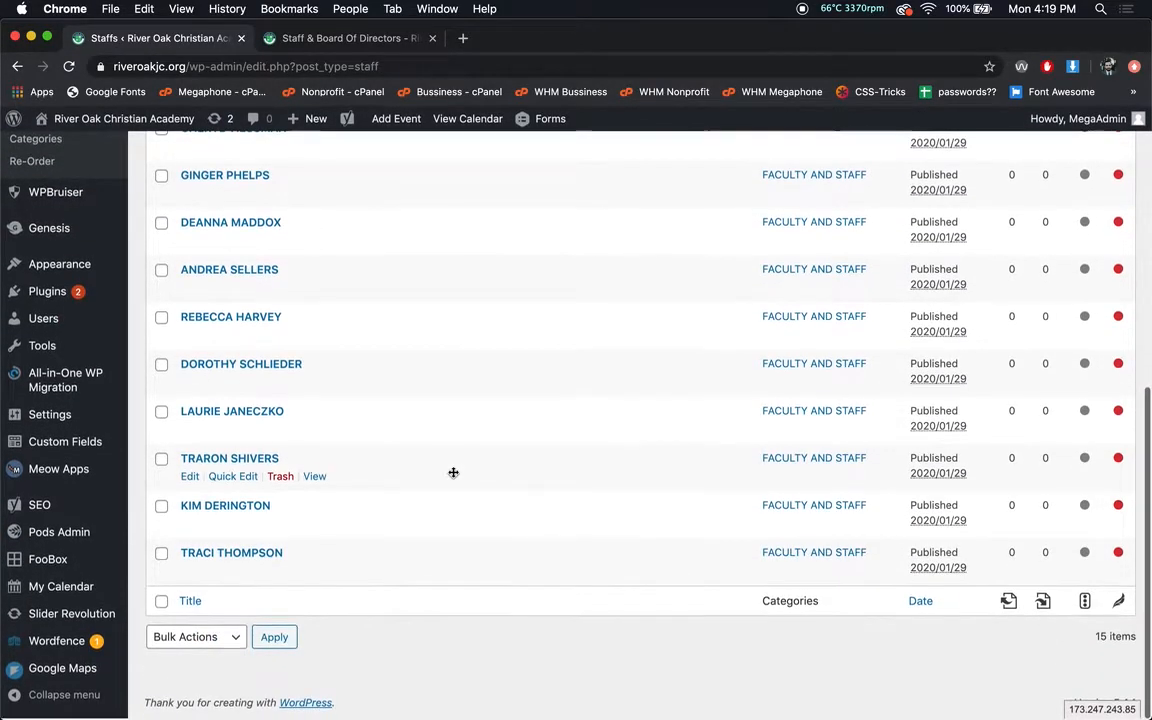
scroll(453, 472, up, 5)
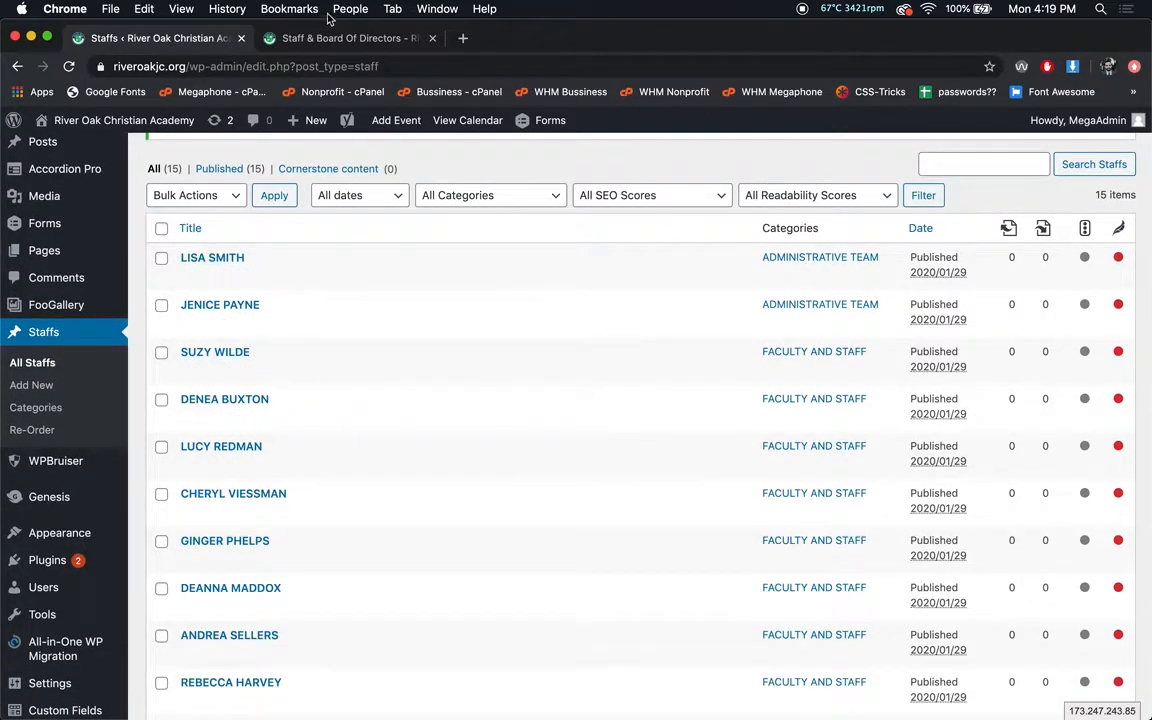
click(326, 42)
scroll(397, 298, up, 5)
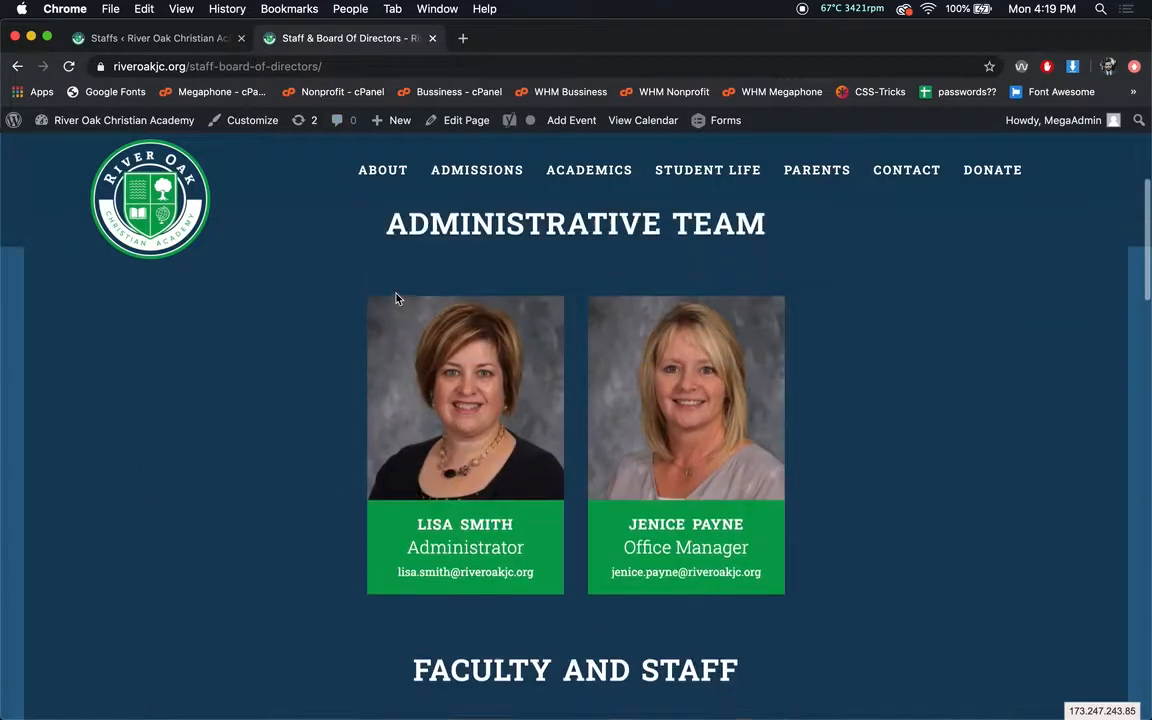
scroll(290, 607, down, 6)
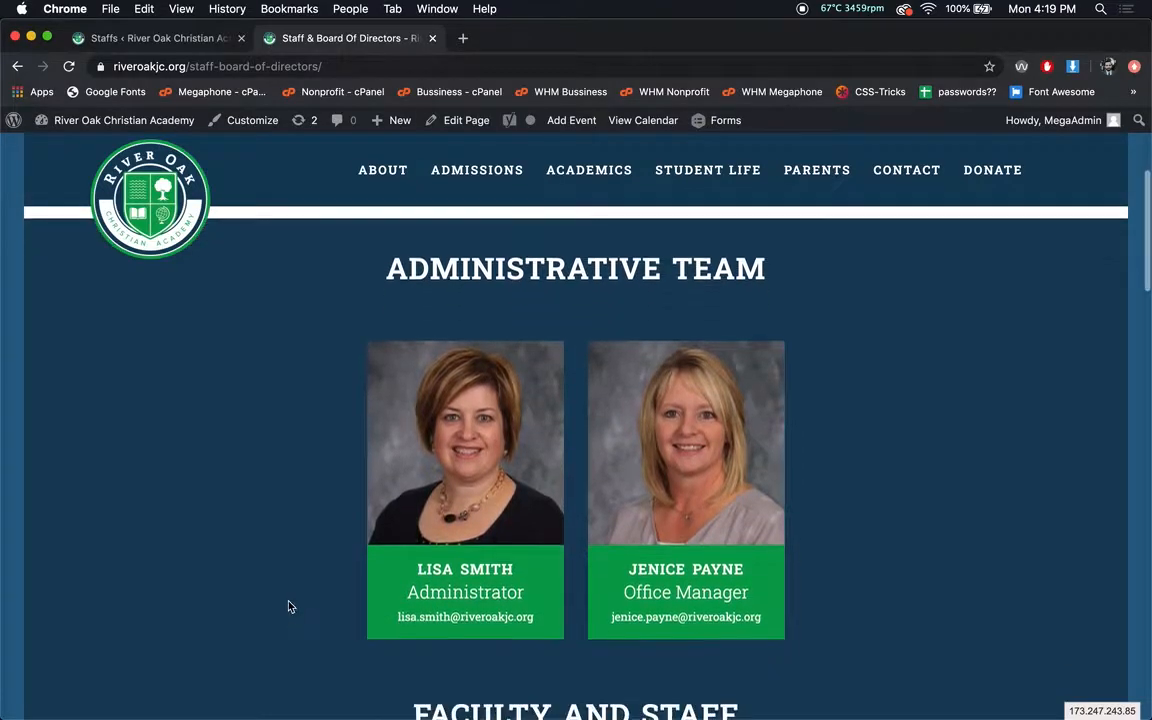
scroll(289, 605, up, 5)
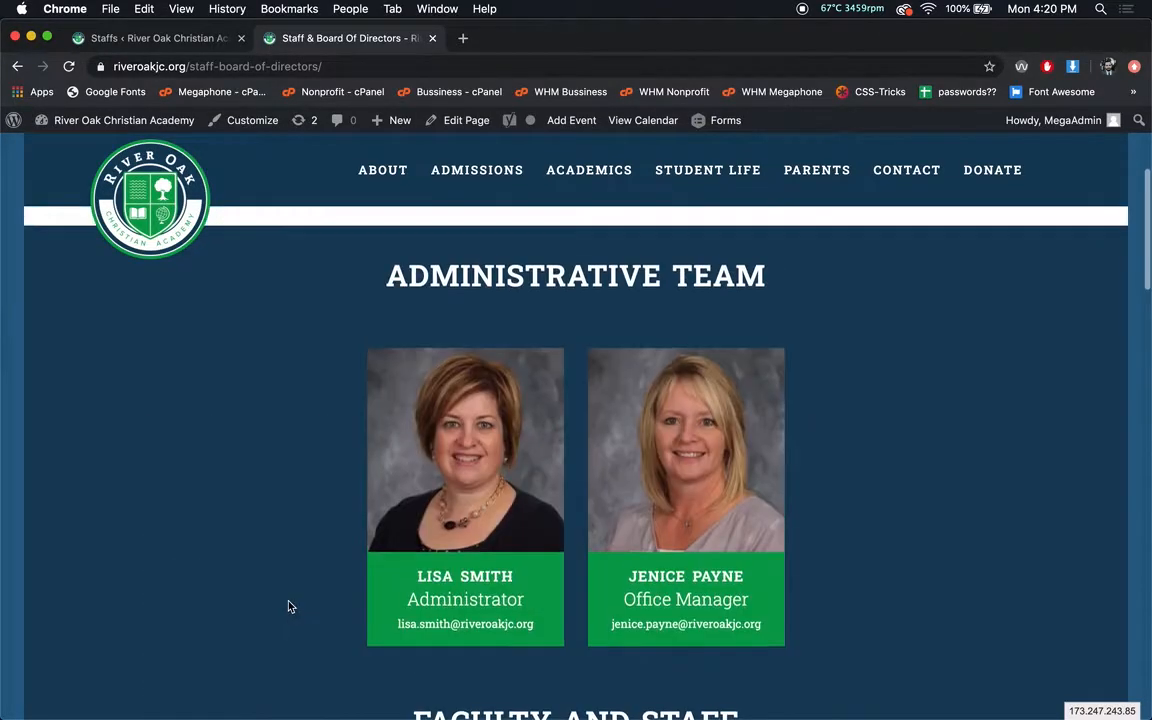
Step: Open the first Administrative Team entry from the Staffs list and examine its name, content area and featured image
click(157, 37)
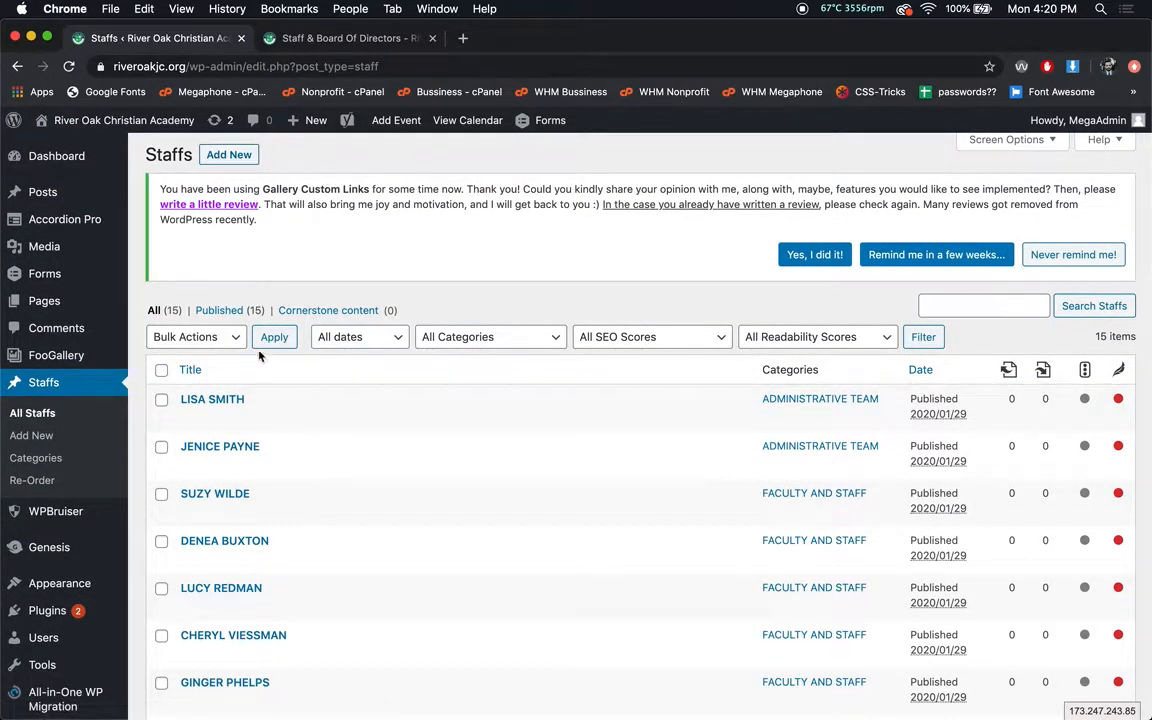
click(232, 401)
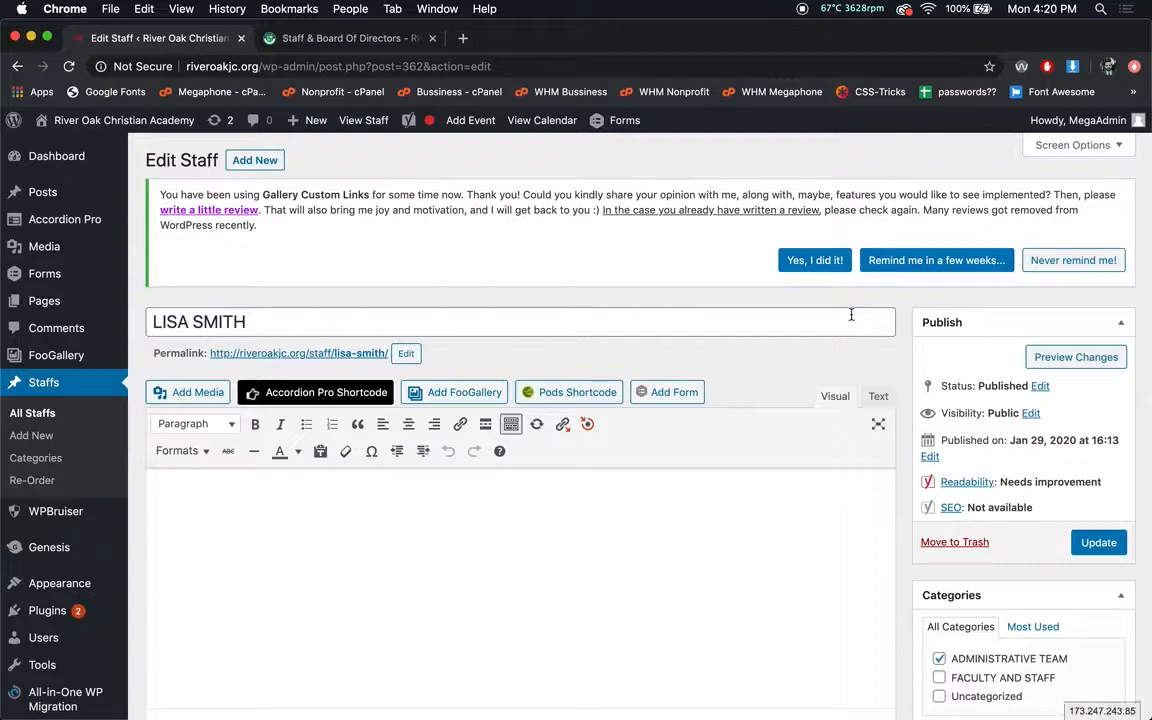
scroll(589, 449, down, 2)
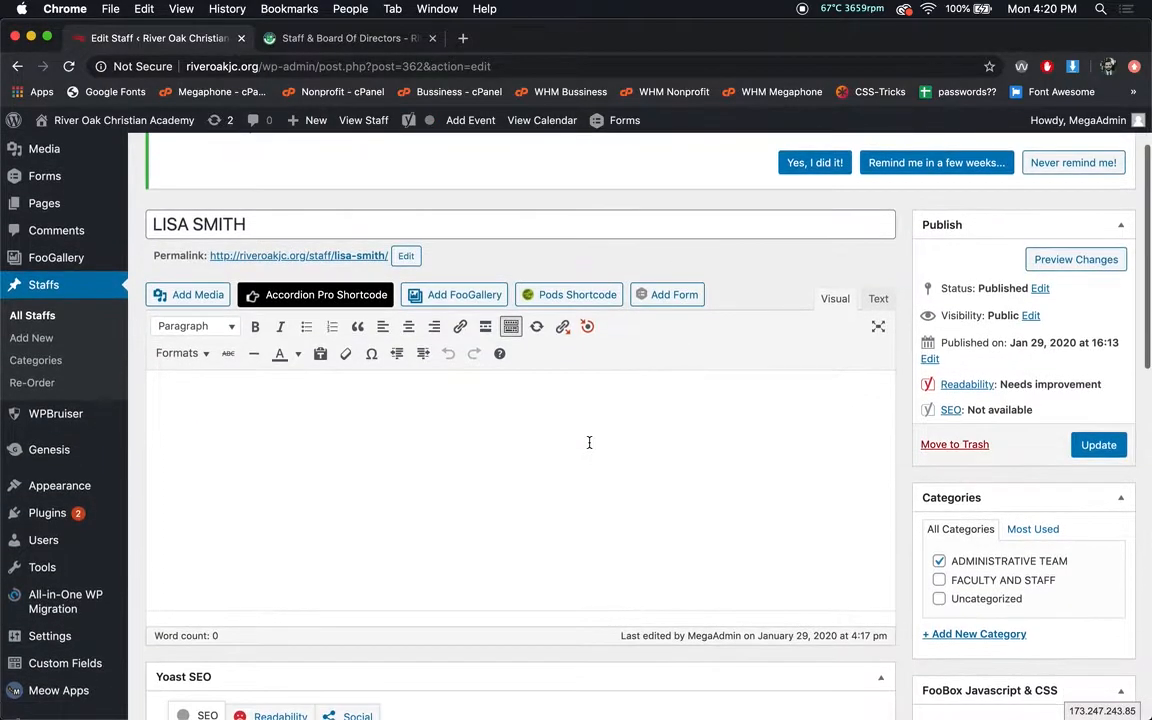
click(413, 232)
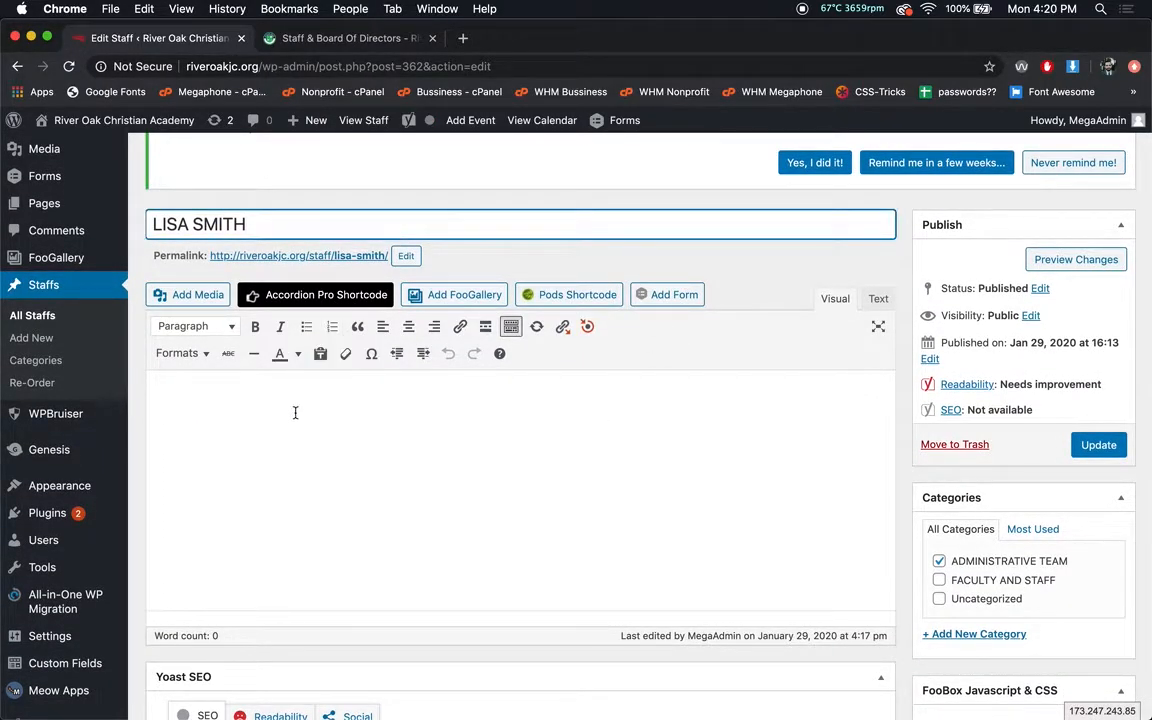
scroll(296, 410, down, 10)
scroll(293, 427, down, 3)
scroll(291, 417, up, 5)
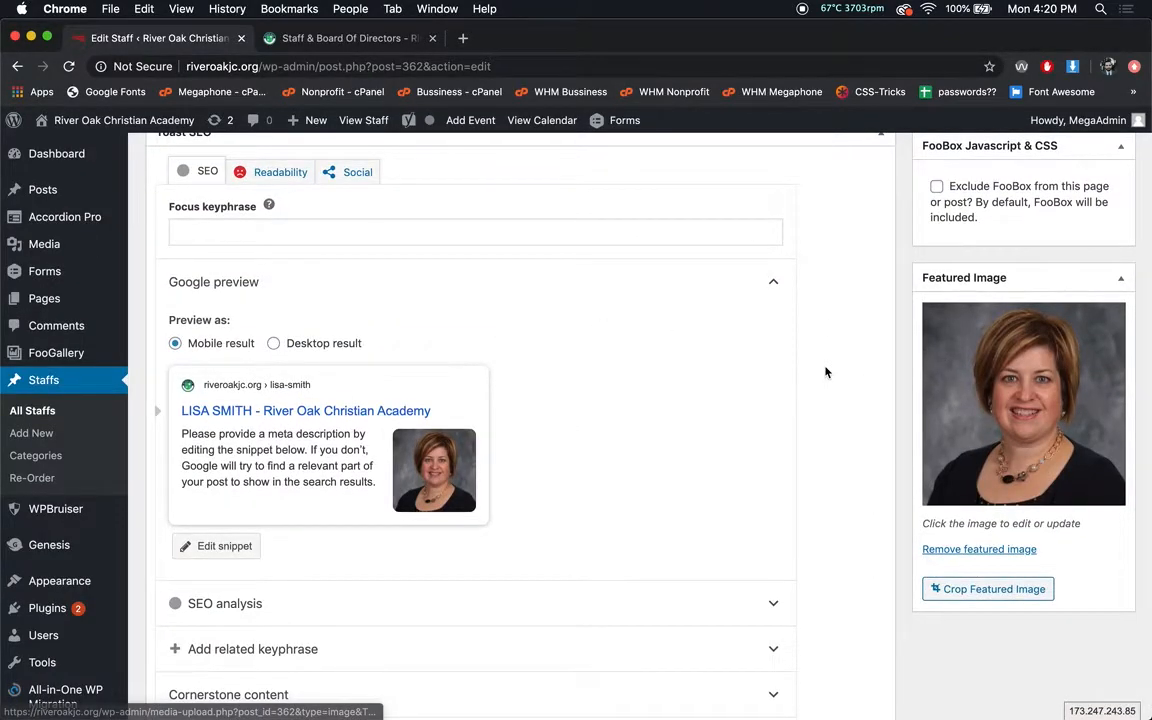
Step: Examine the Email and Position fields of the staff entry, and go back up to its categories
scroll(826, 372, down, 5)
click(521, 564)
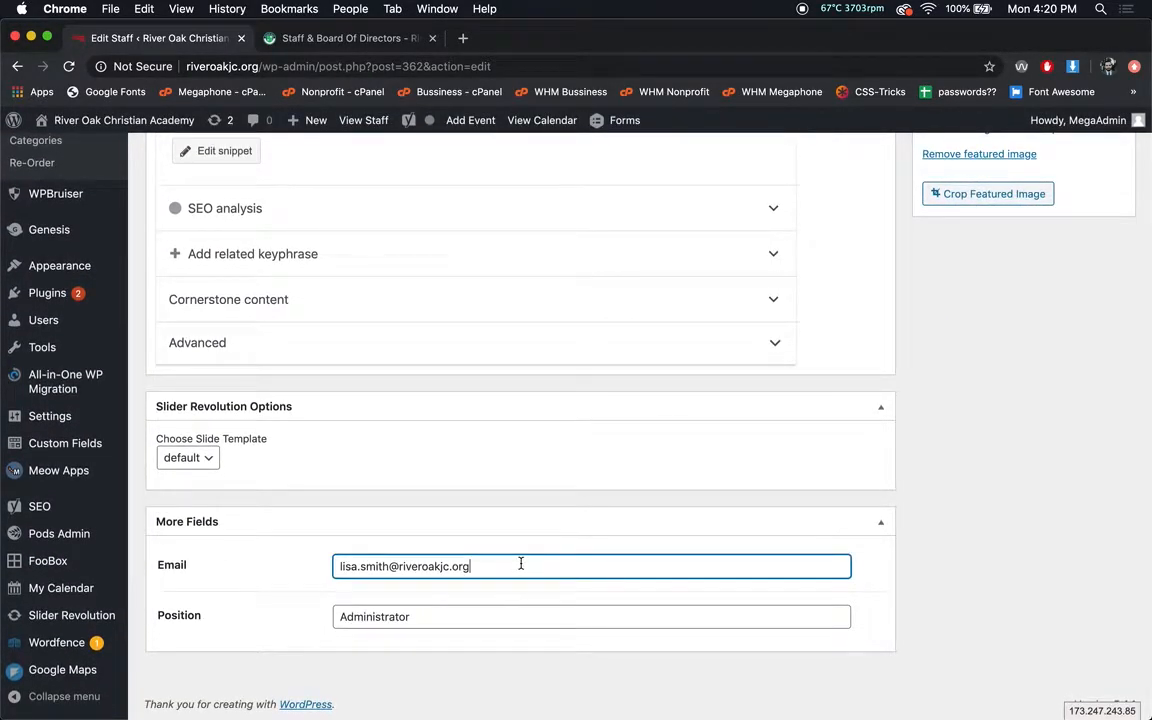
click(494, 613)
scroll(975, 504, up, 10)
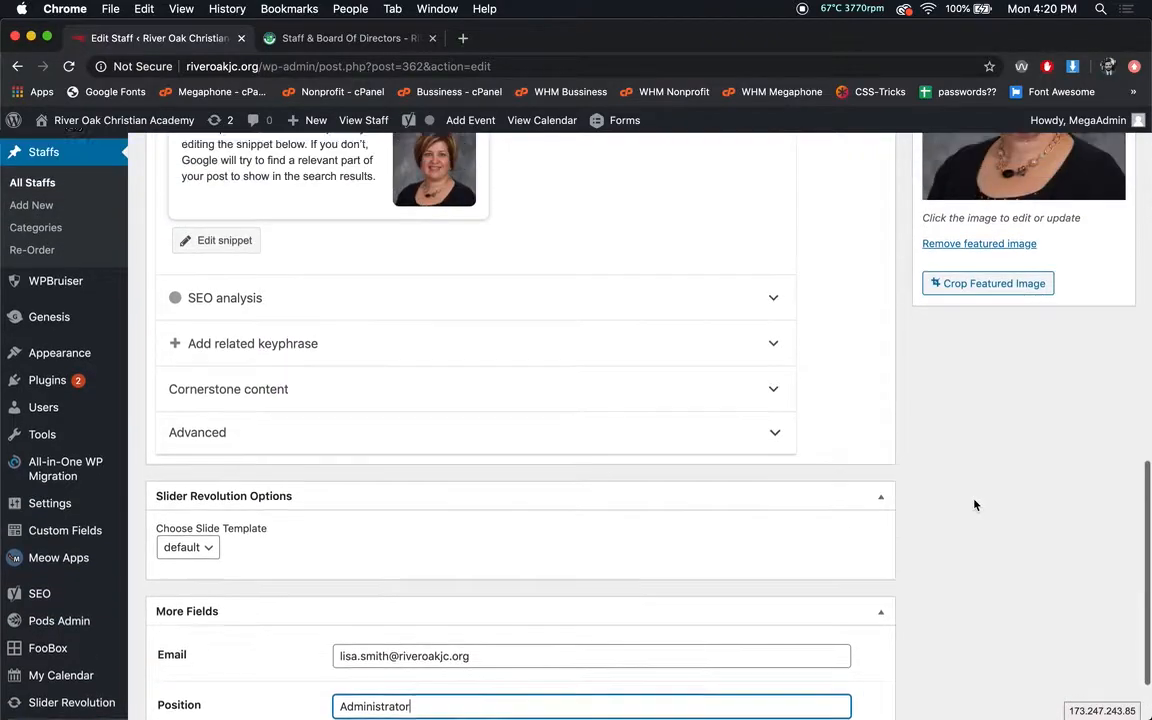
scroll(973, 500, up, 1)
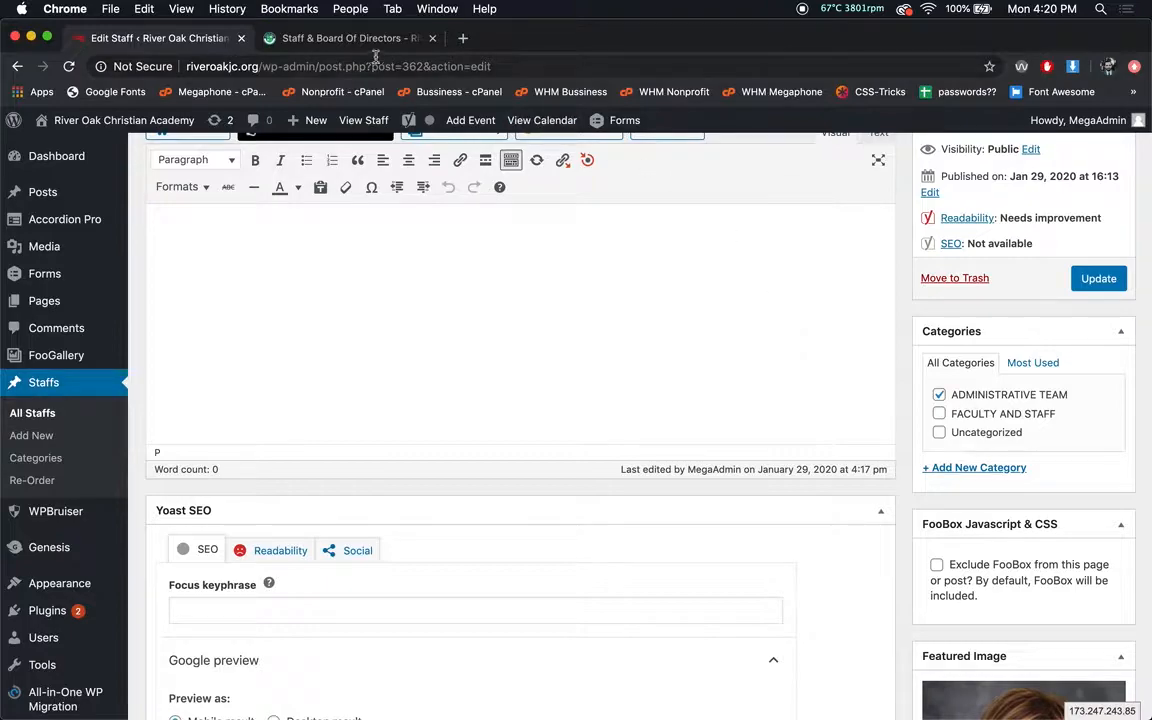
Step: Check the Administrative Team group on the public staff page against the category options in the staff entry
click(335, 38)
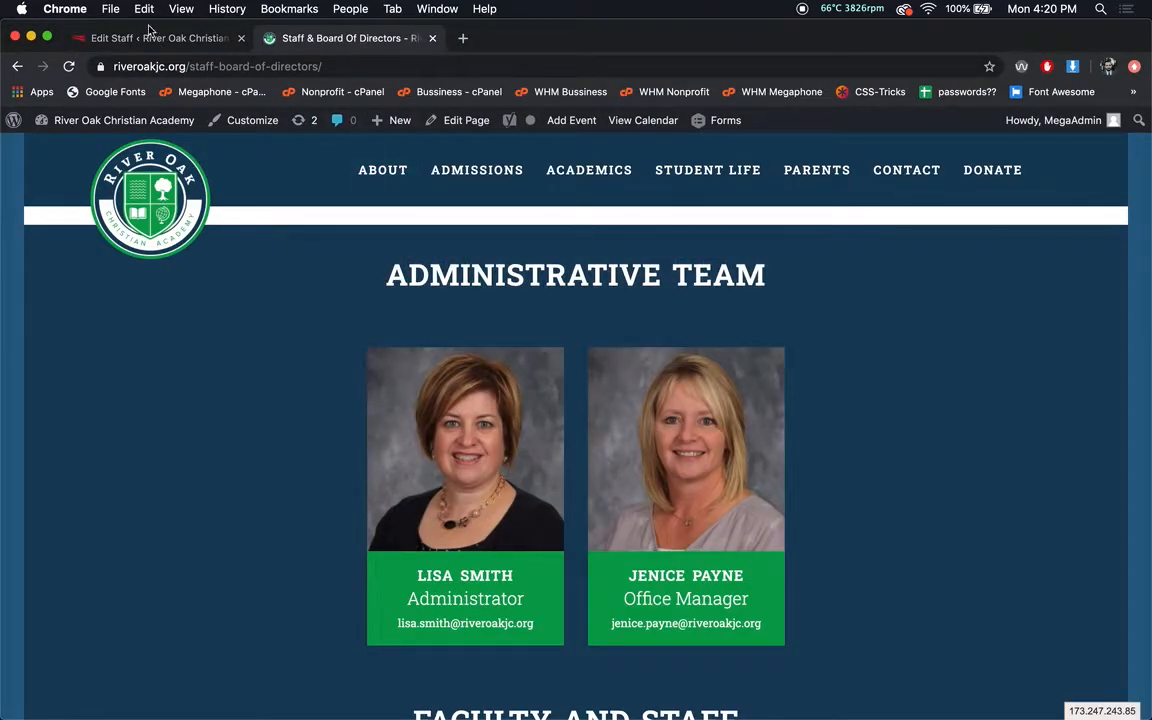
click(146, 40)
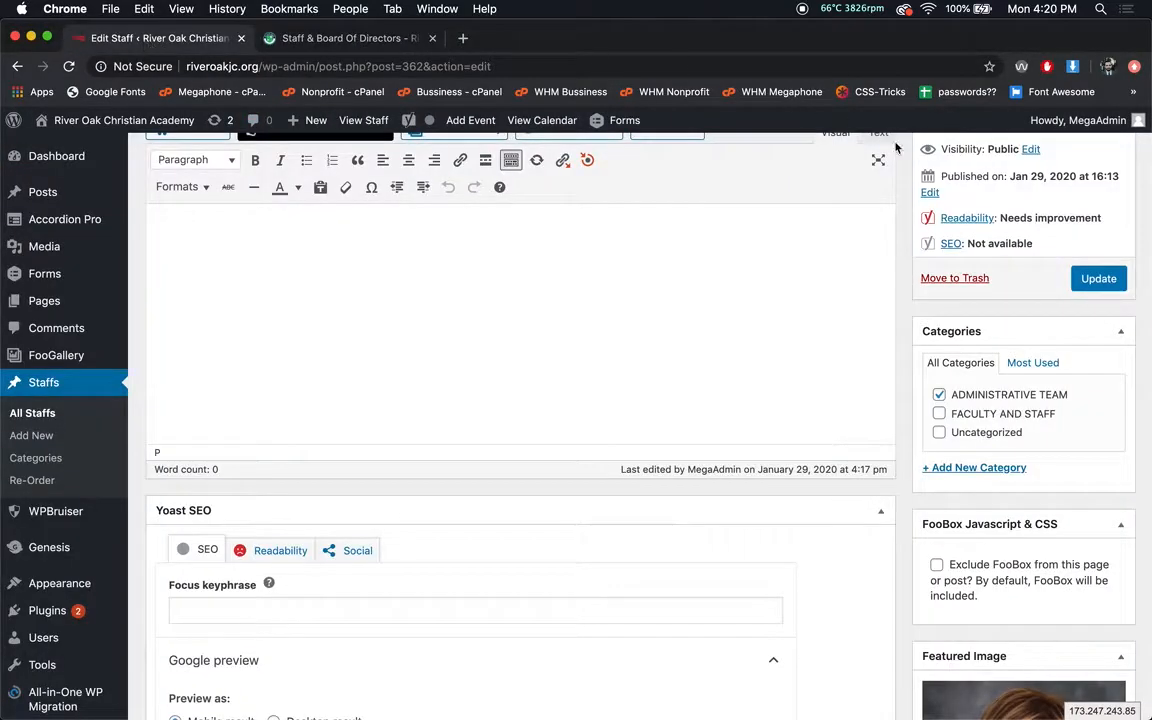
click(940, 414)
click(952, 418)
scroll(800, 520, down, 5)
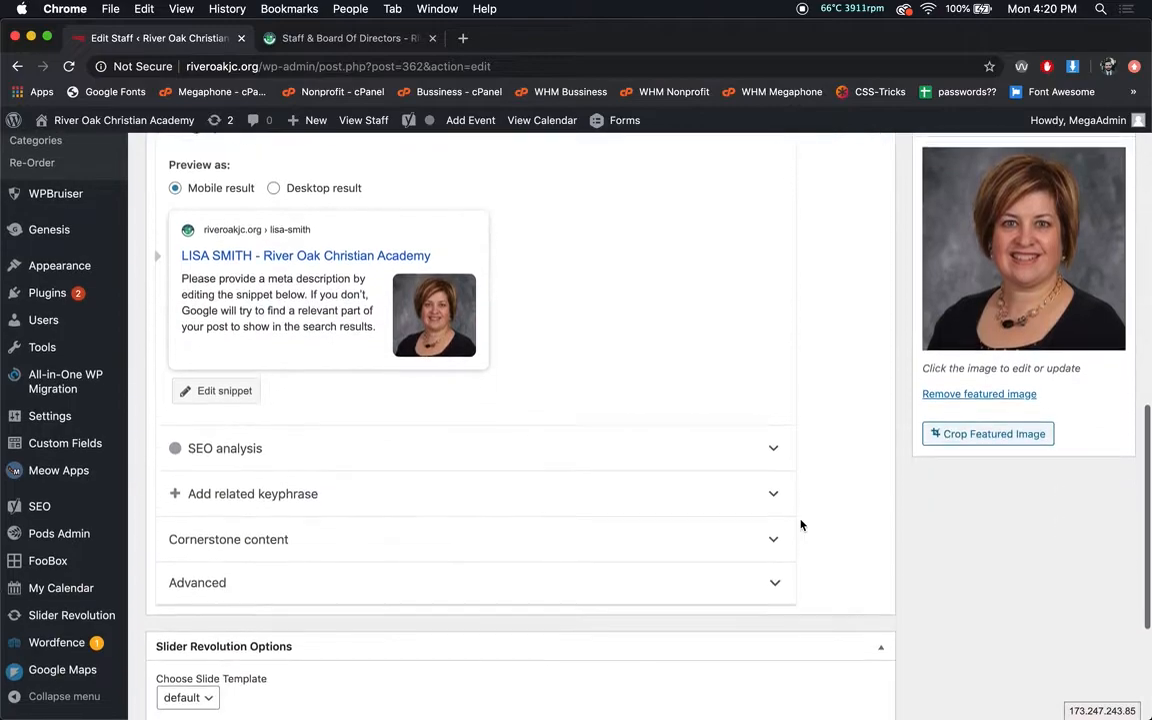
scroll(800, 520, up, 5)
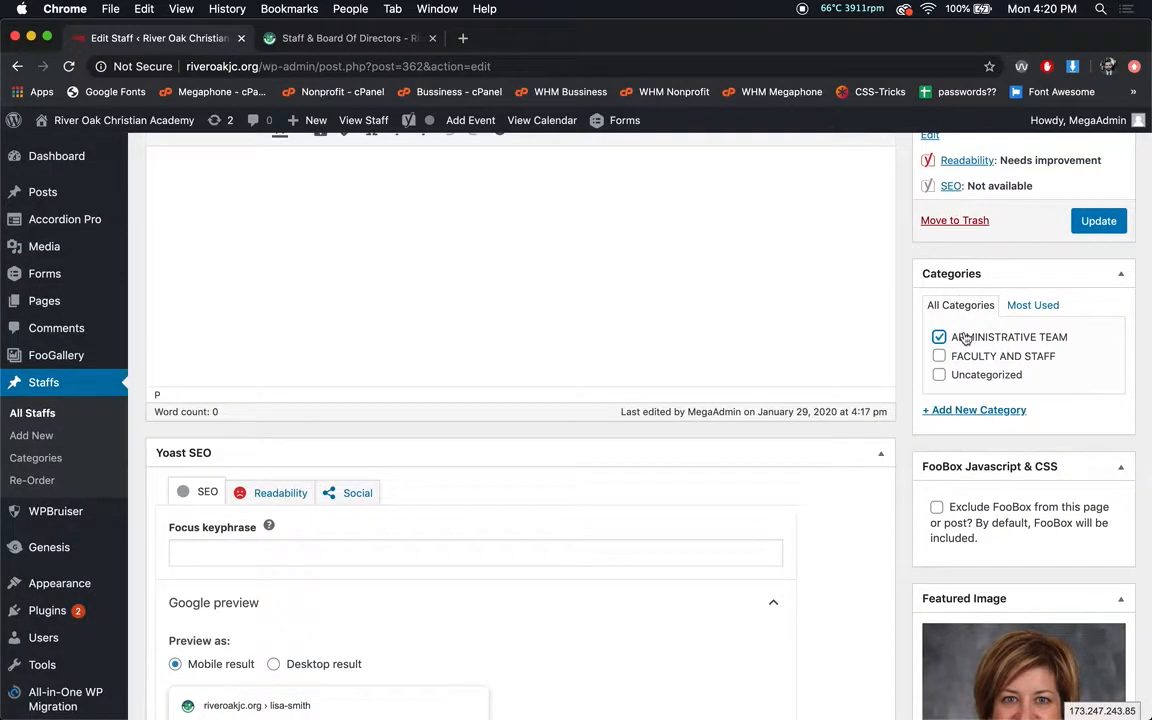
Step: Review the staff entry's name, featured image, email and position fields once more
scroll(883, 418, up, 6)
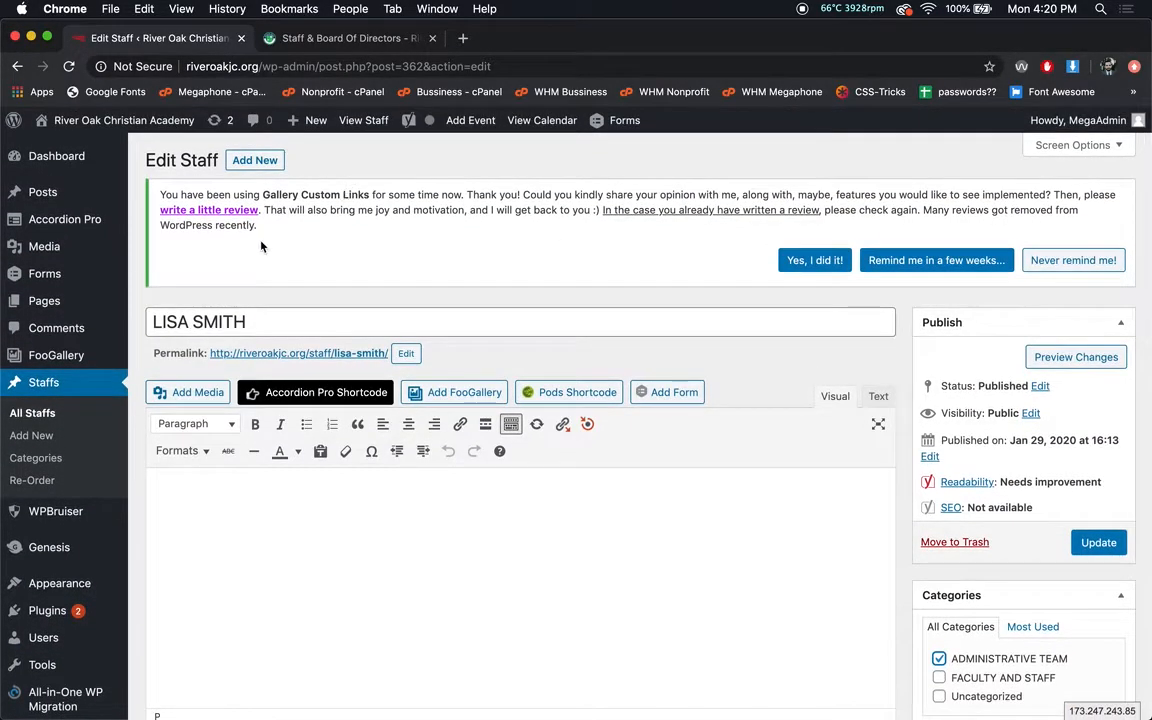
scroll(642, 414, down, 10)
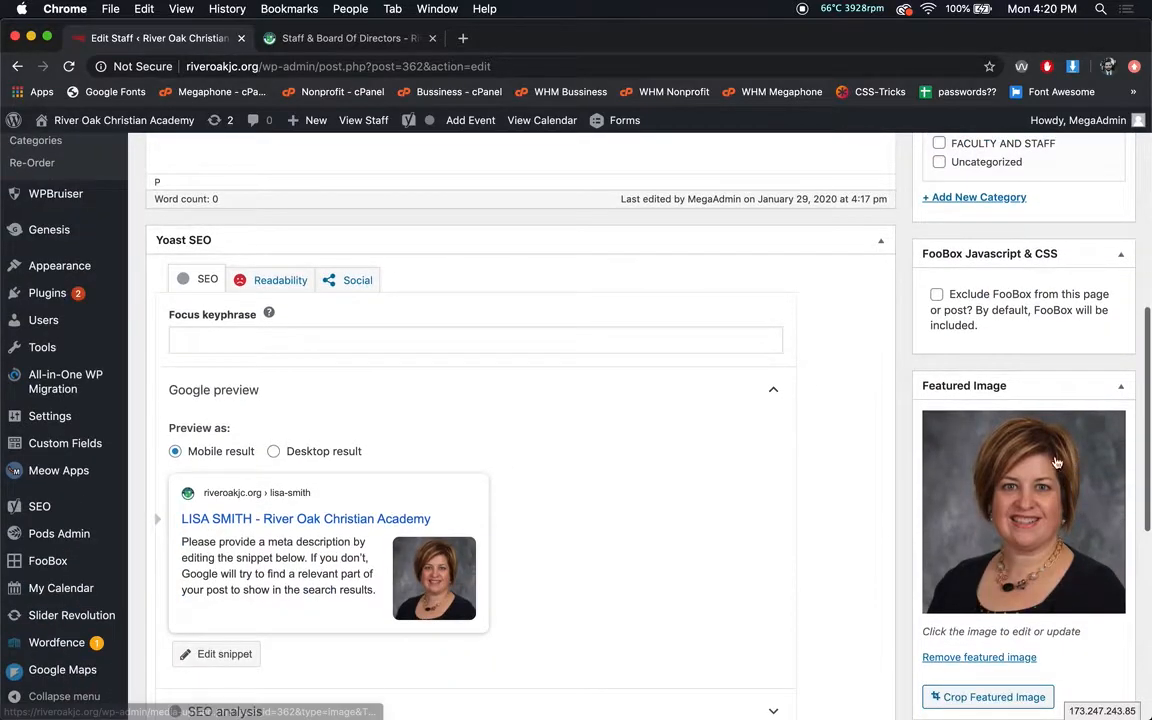
click(342, 566)
click(367, 616)
scroll(743, 563, up, 8)
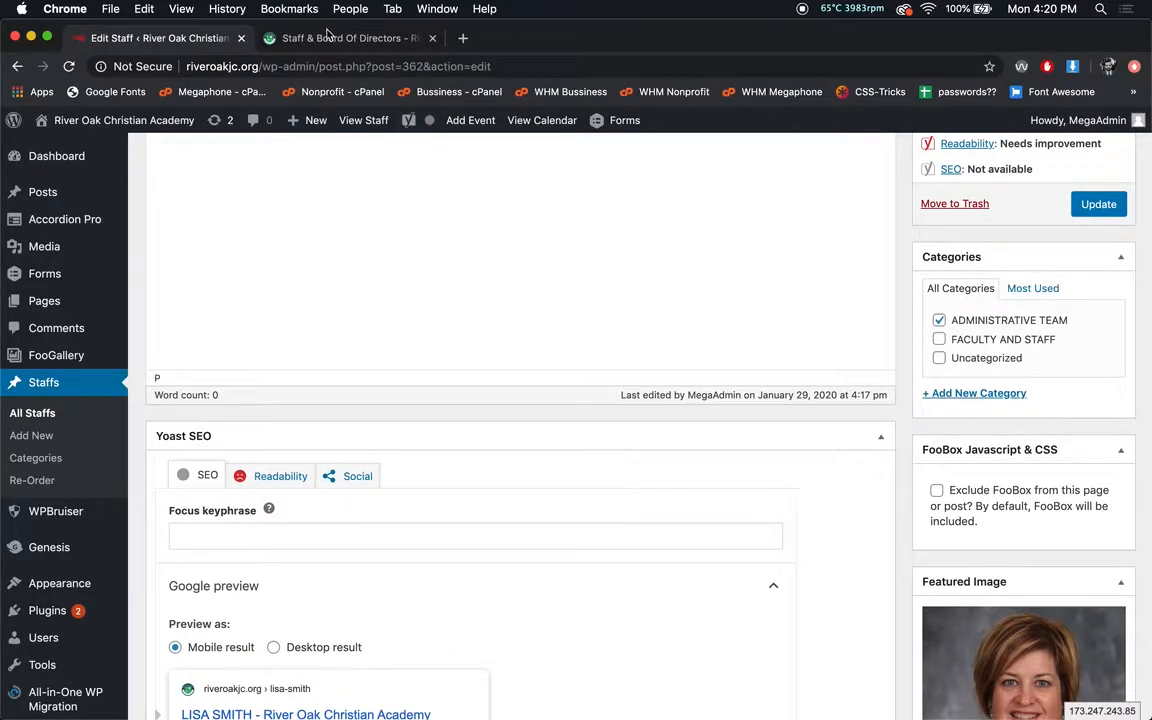
Step: Check the order of members on the public staff page and open the Re-Order screen for Staffs
click(327, 37)
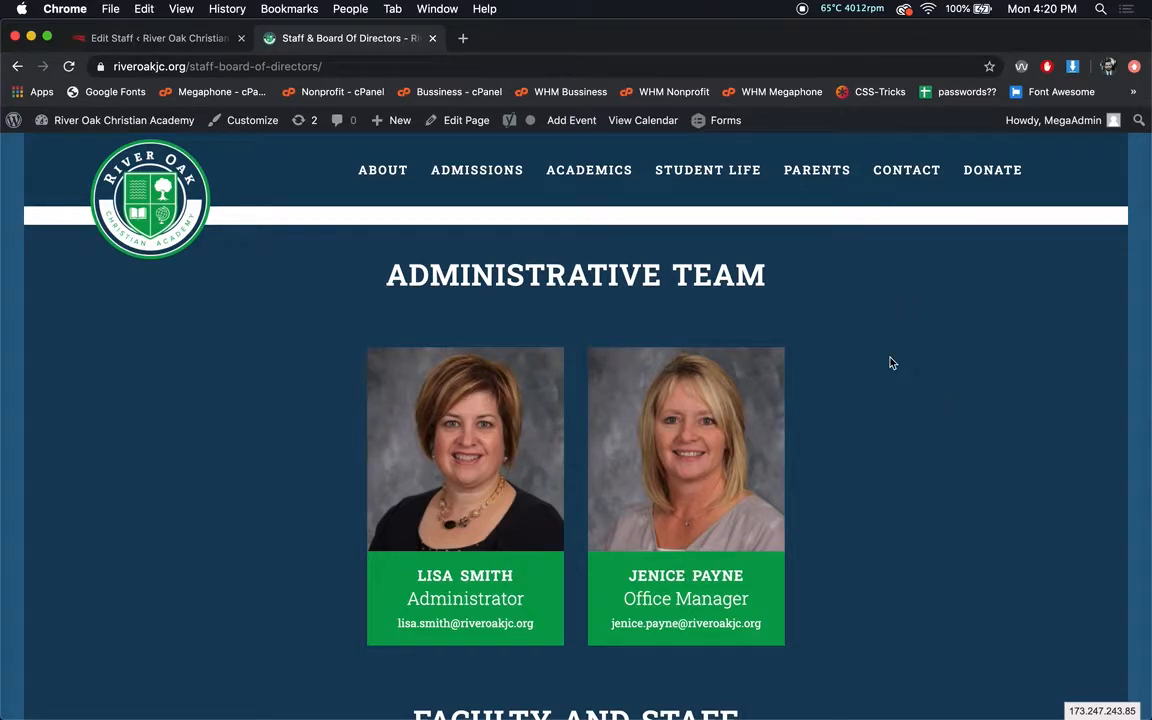
click(166, 38)
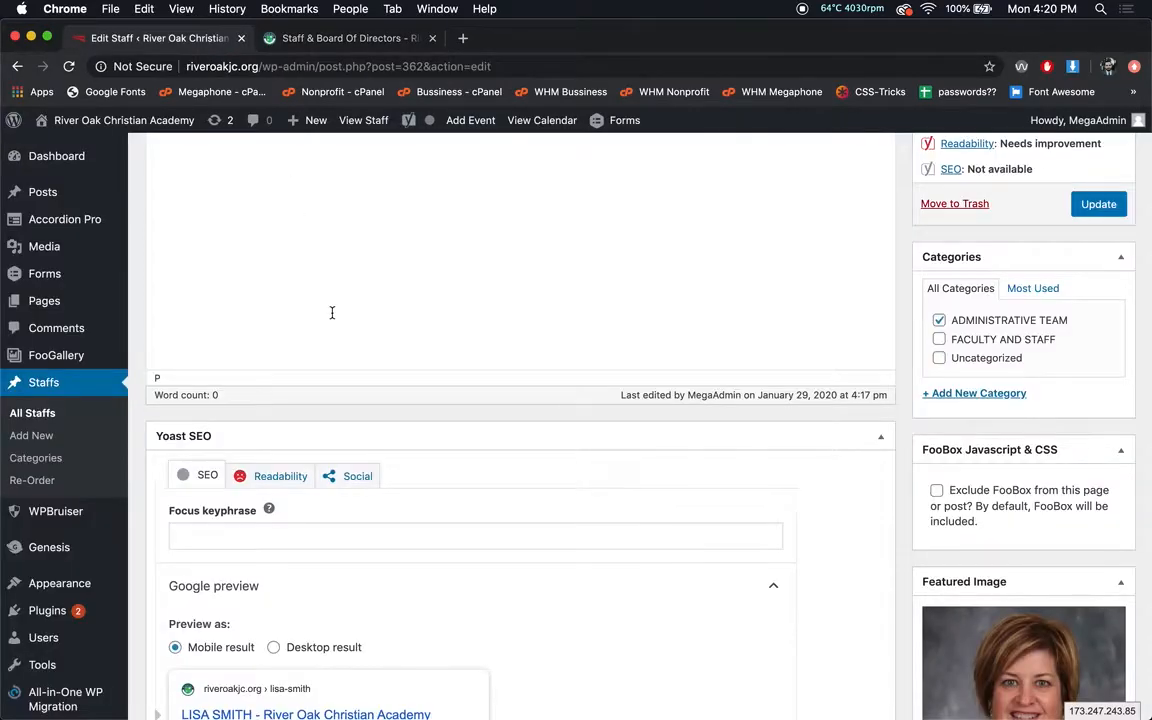
scroll(332, 313, down, 1)
click(64, 441)
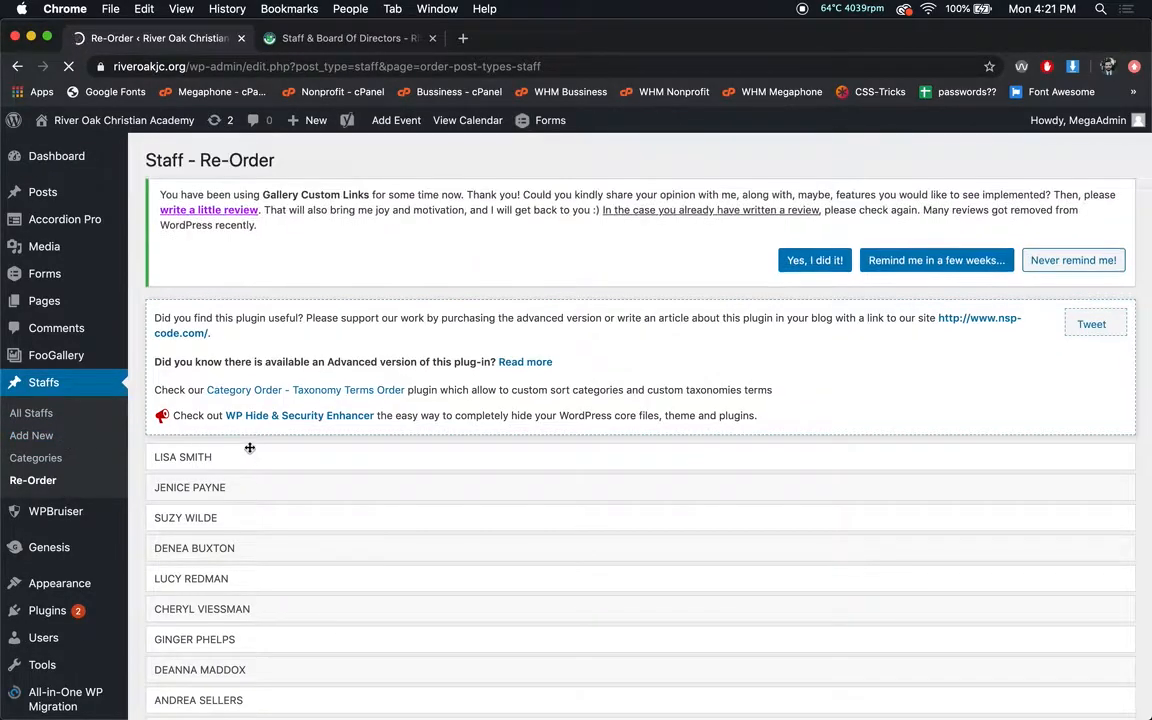
Step: Compare the order of names in the staff Re-Order list with the member order on the public Staff & Board Of Directors page
scroll(250, 448, down, 2)
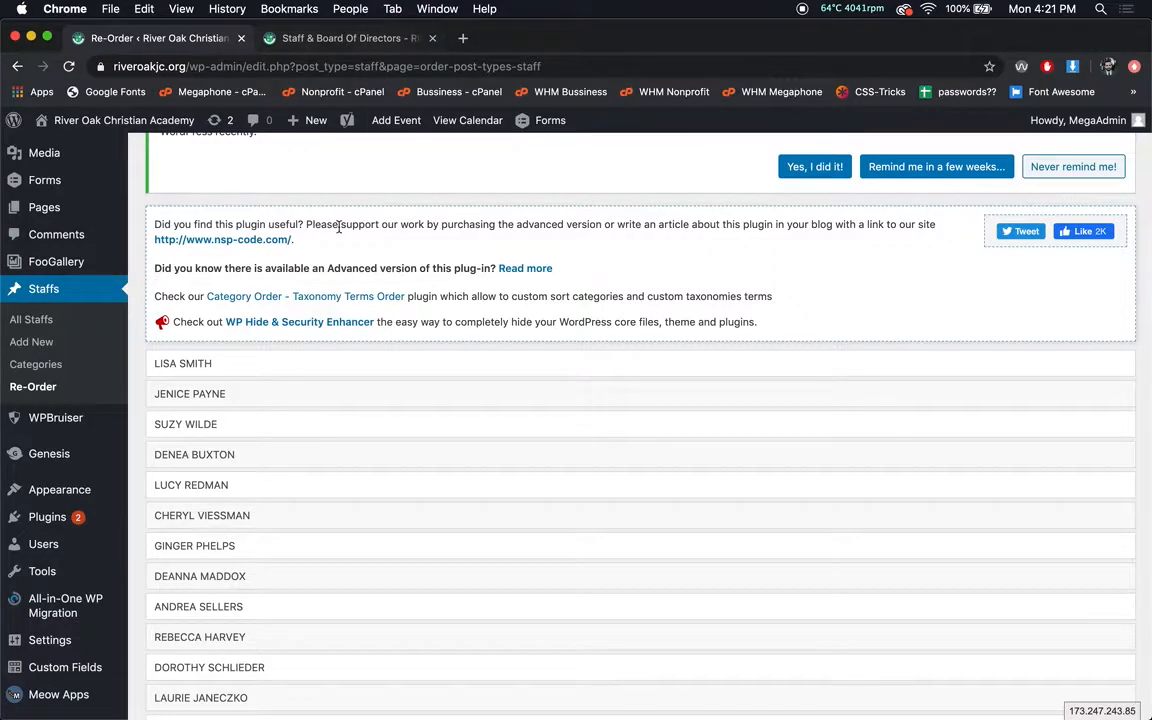
scroll(338, 226, down, 5)
scroll(314, 463, up, 5)
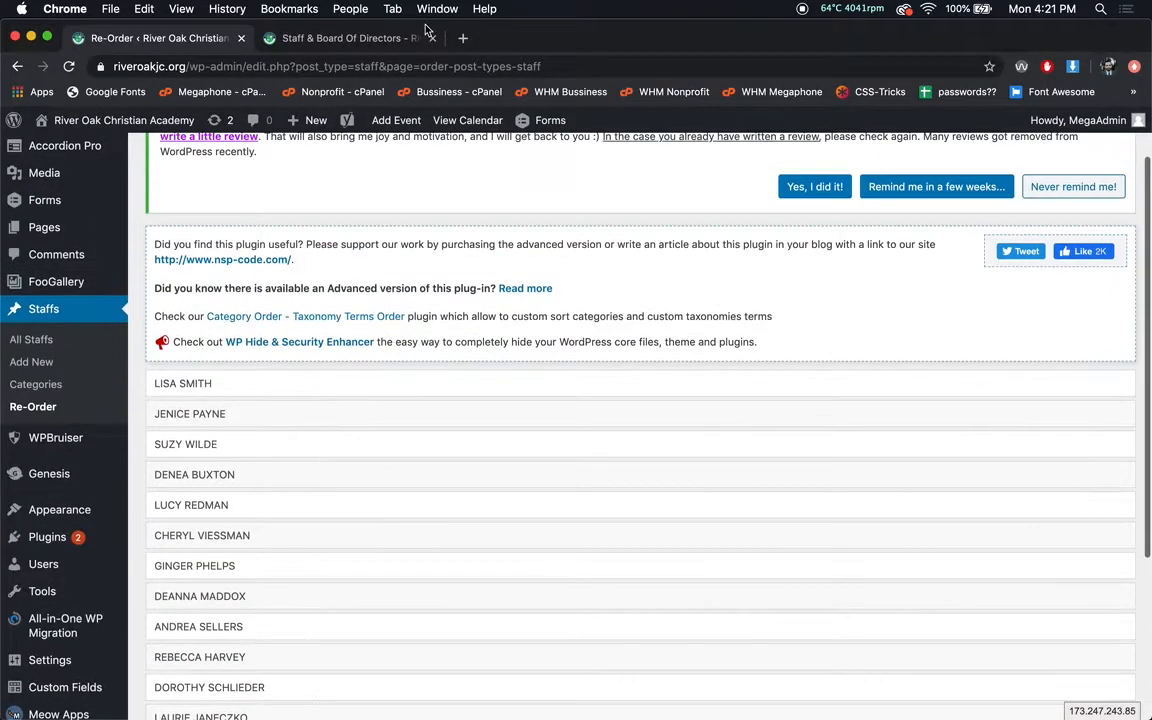
click(335, 37)
scroll(727, 373, down, 3)
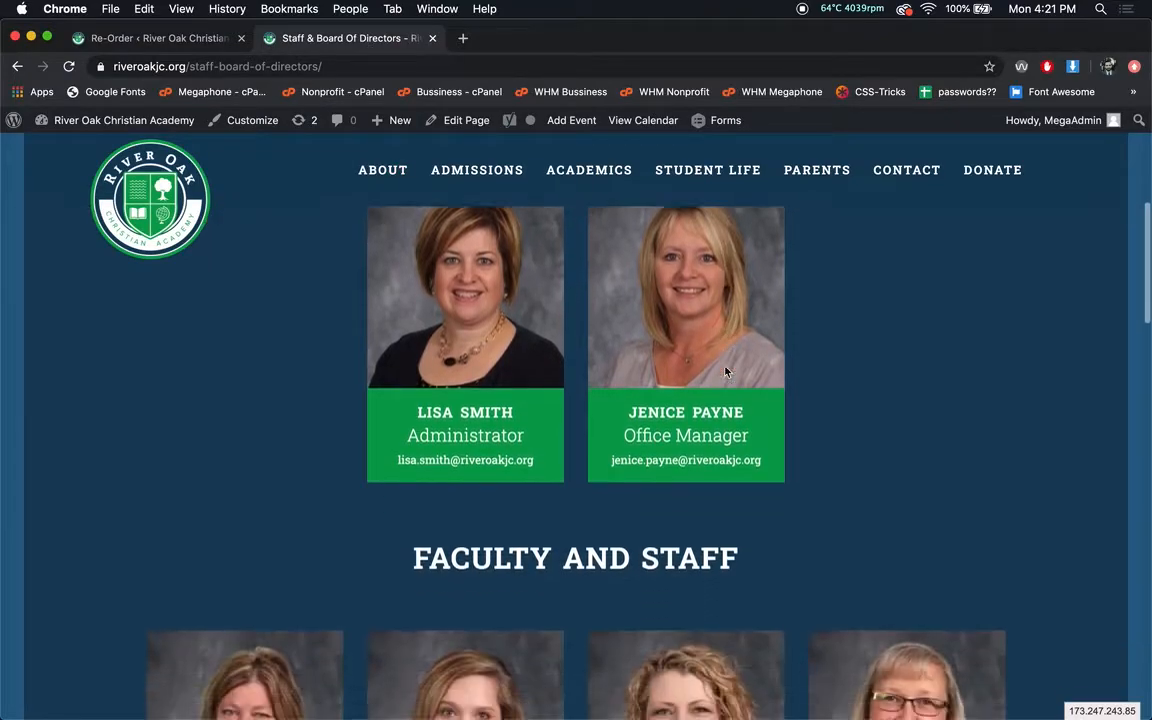
scroll(727, 373, down, 6)
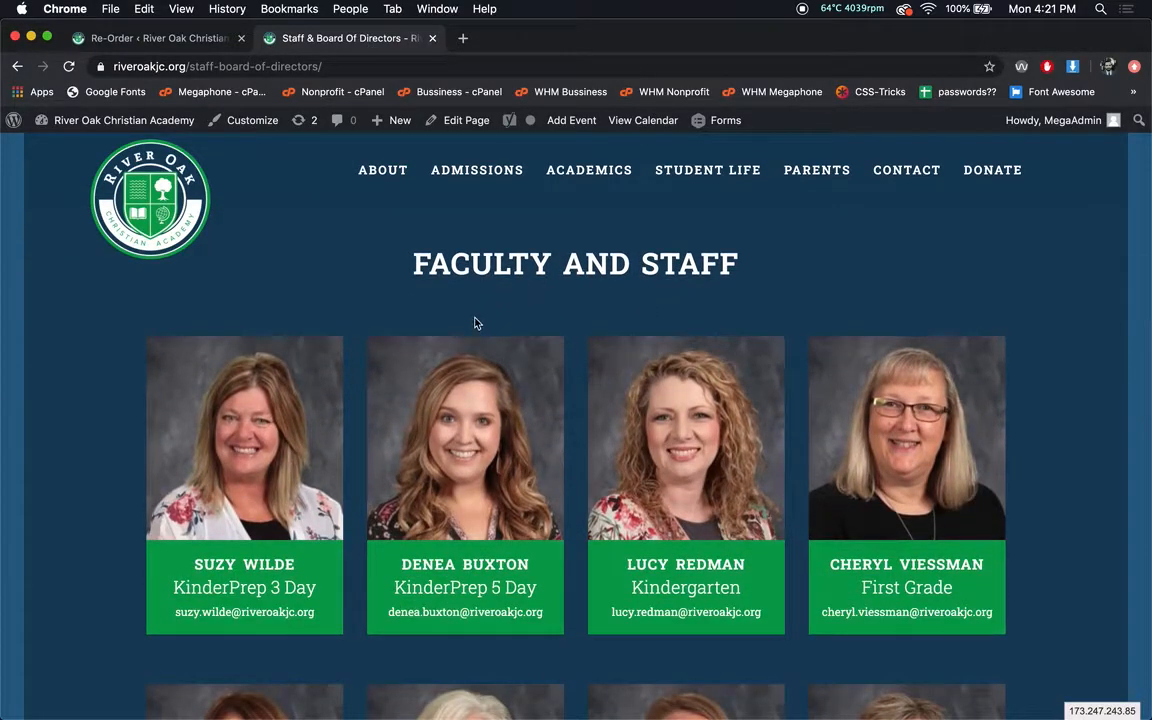
scroll(476, 323, down, 2)
click(148, 40)
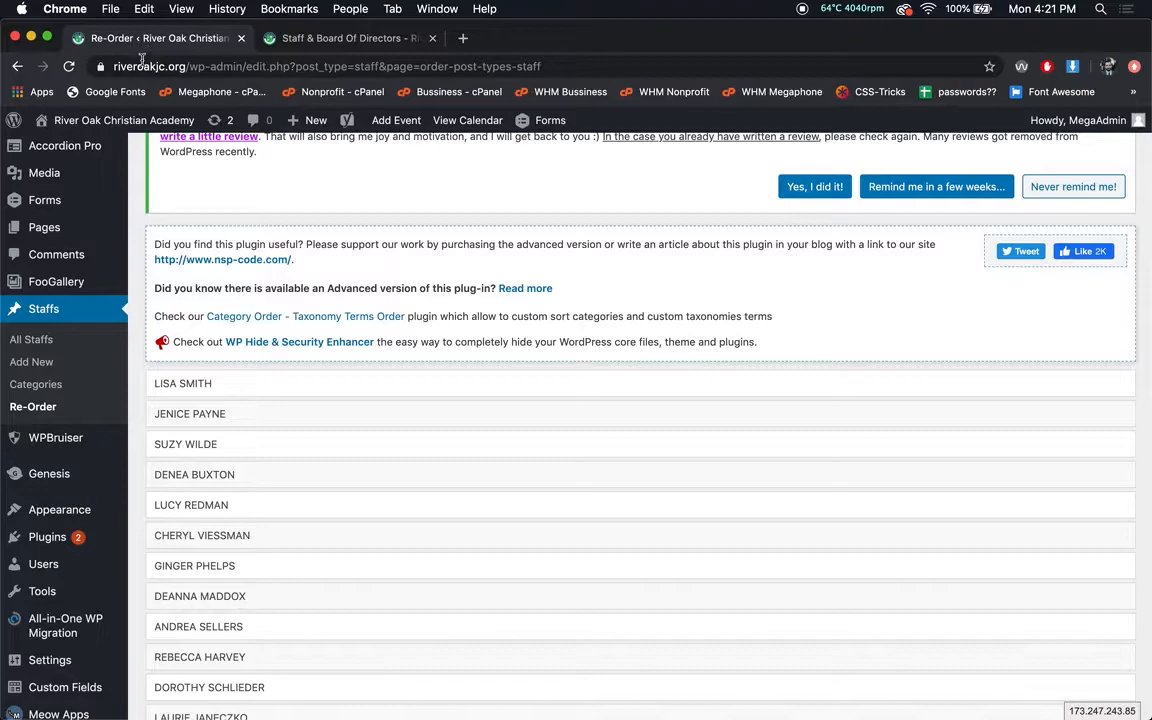
scroll(218, 273, down, 3)
Step: Open the Widgets screen, and view the public home page from its header logo down to the footer
mouse_move(111, 370)
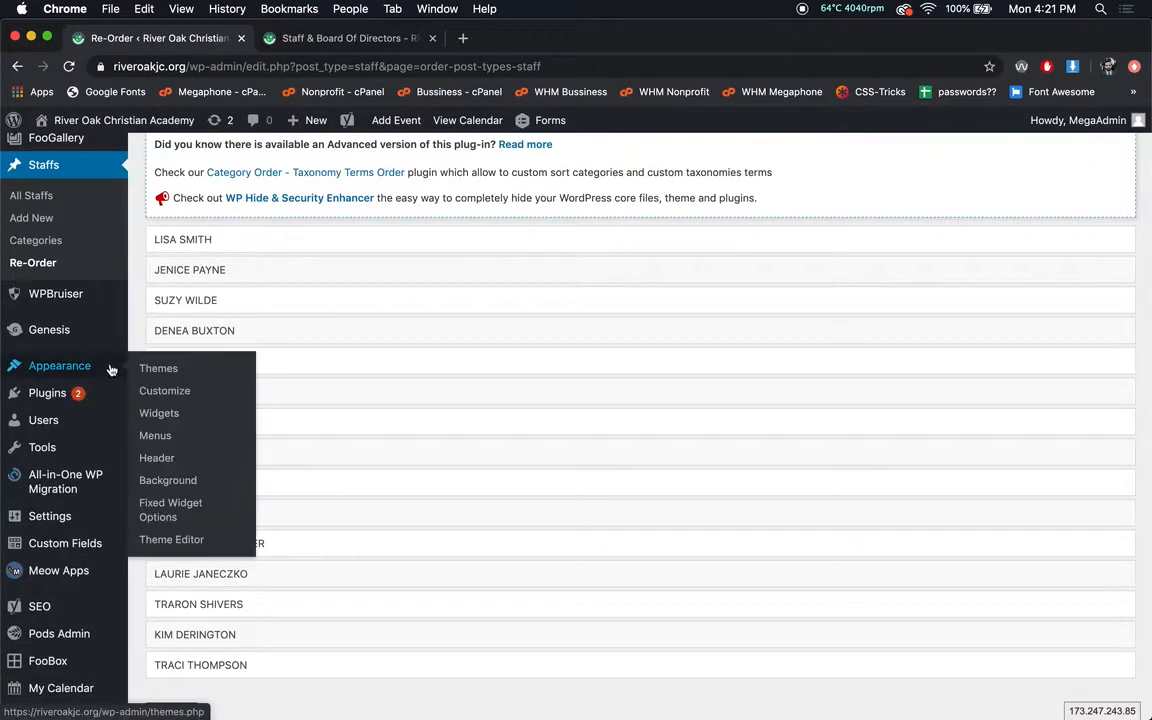
click(167, 421)
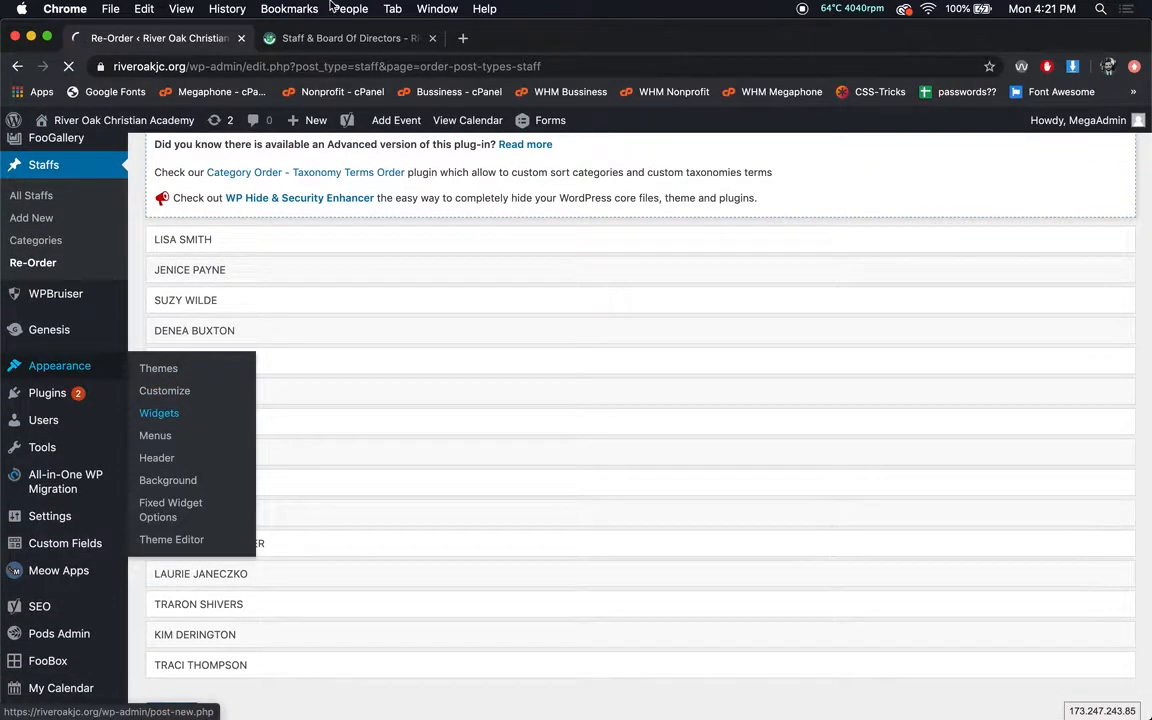
click(300, 38)
key(super+r)
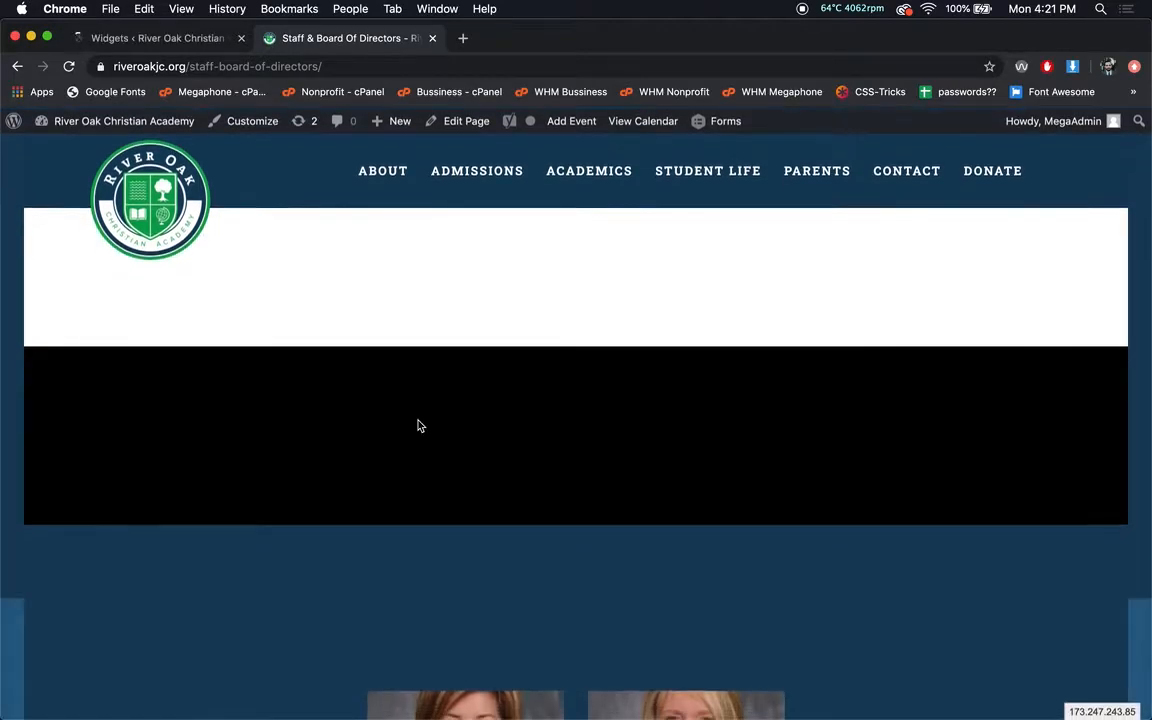
click(151, 231)
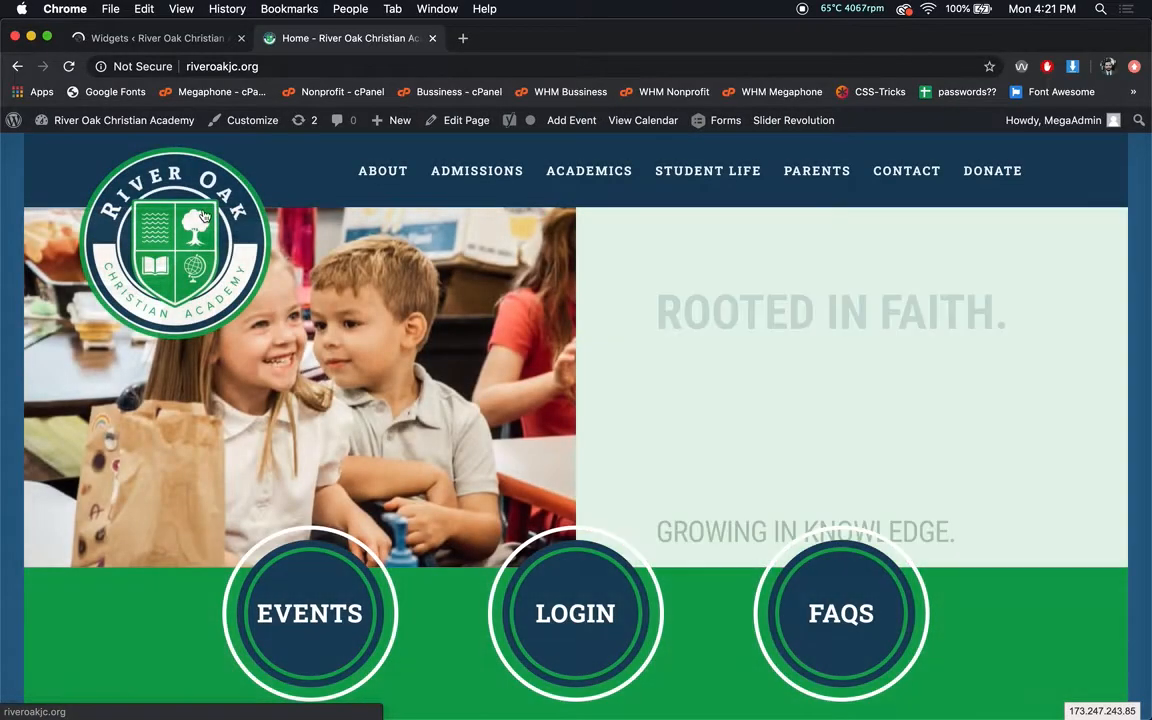
scroll(779, 185, down, 15)
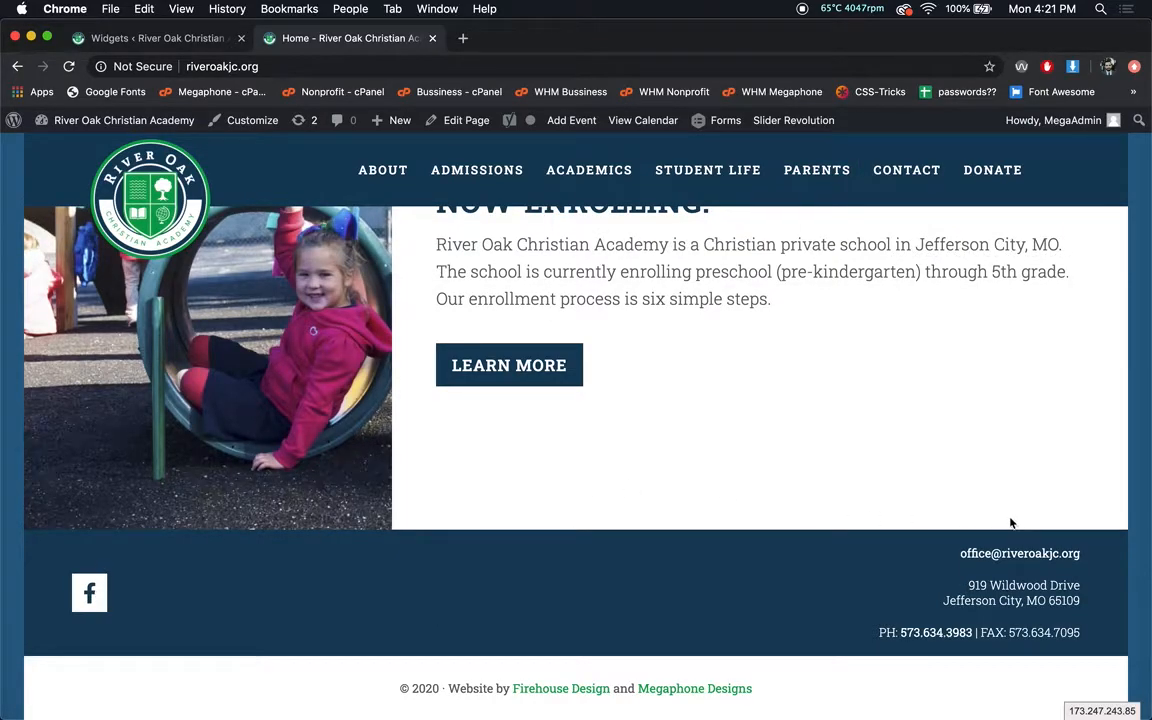
Step: Examine the Image (Simple) logo widget in the Header Right area of the Widgets screen, and collapse it again
click(165, 39)
click(815, 448)
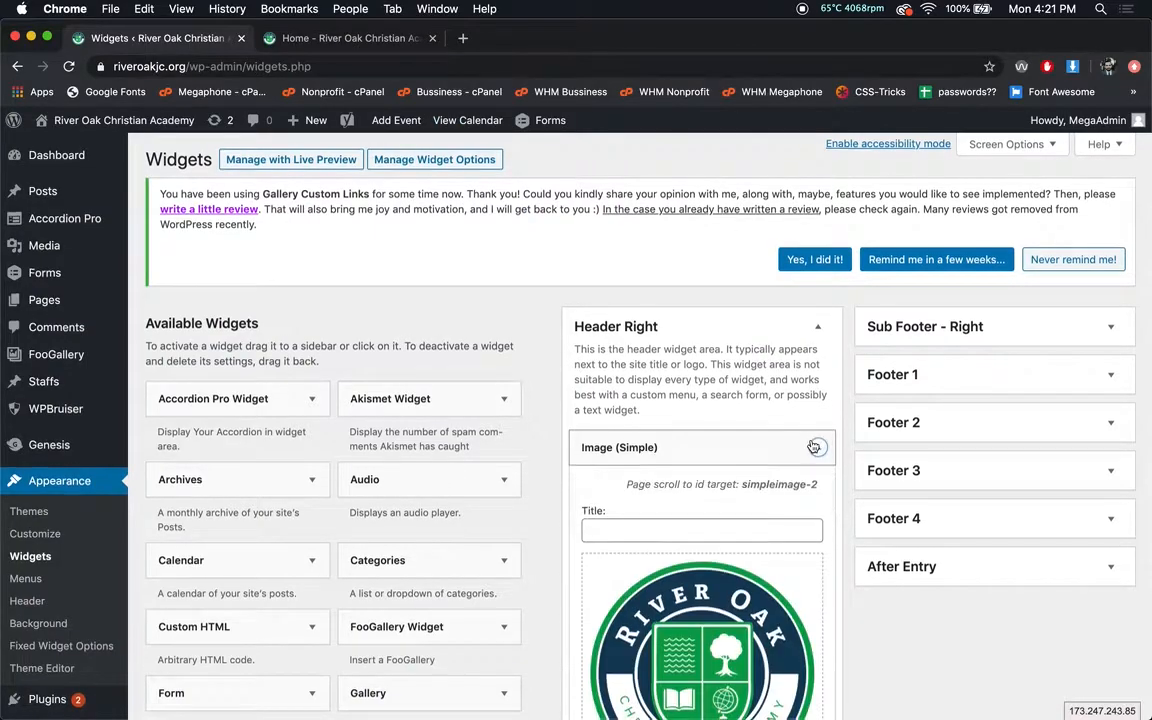
scroll(800, 440, down, 5)
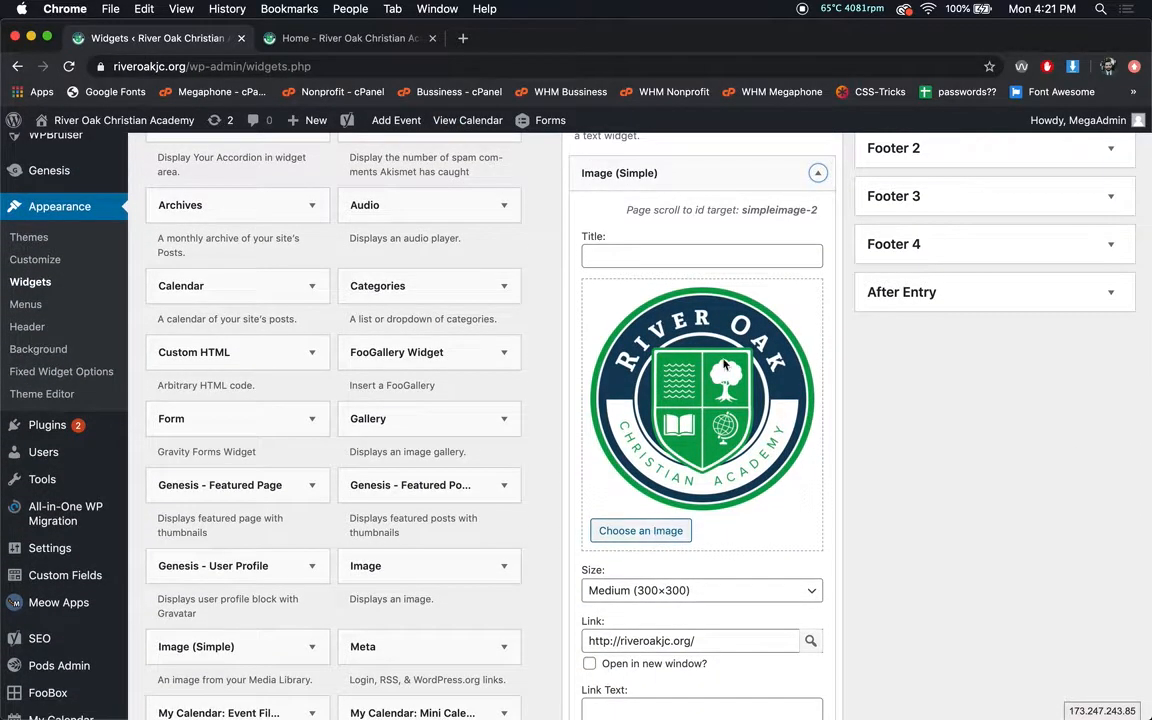
click(818, 173)
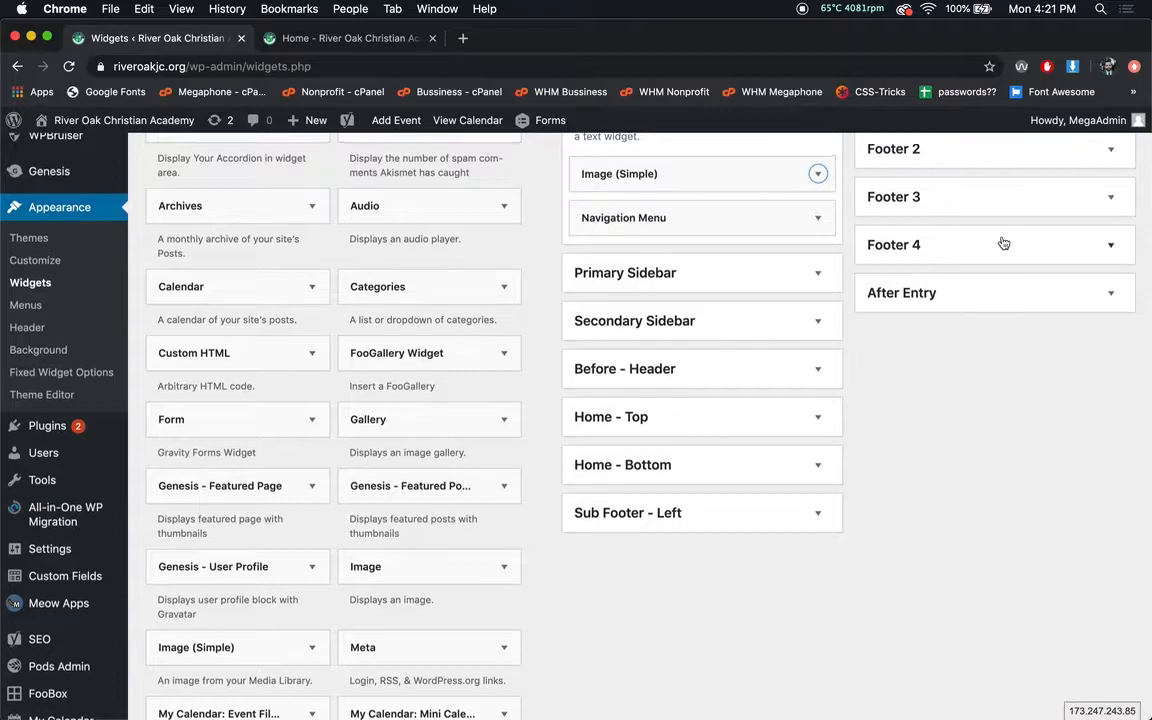
Step: Expand the Footer 1 area and inspect its first Visual Editor widget in both Text and Visual modes
scroll(1057, 245, up, 3)
click(1060, 246)
click(1108, 300)
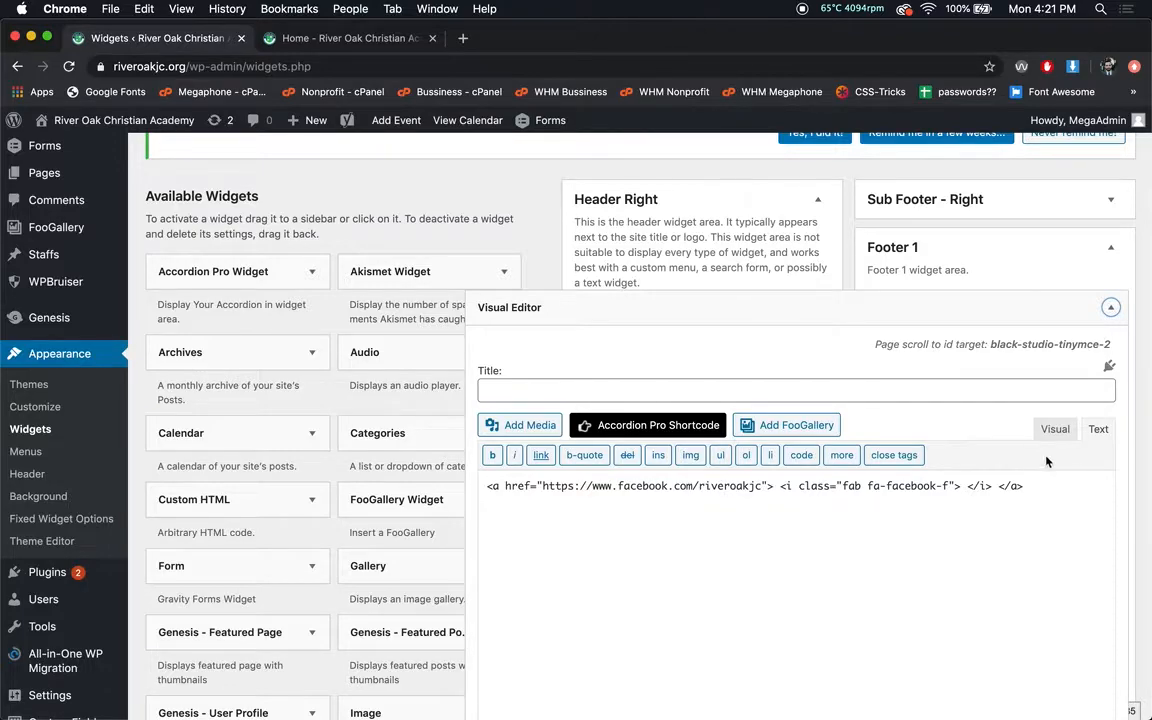
click(1055, 429)
click(1110, 307)
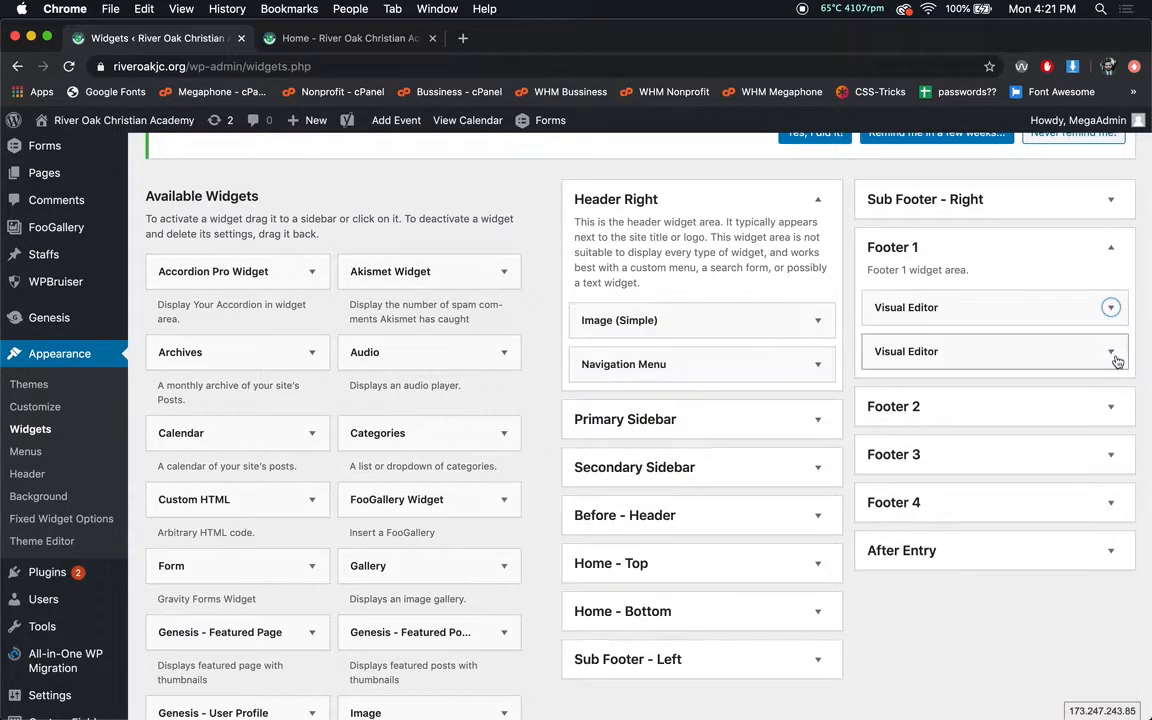
Step: Examine the contact details in Footer 1's second Visual Editor widget, and collapse the widget
click(1113, 354)
scroll(905, 484, down, 3)
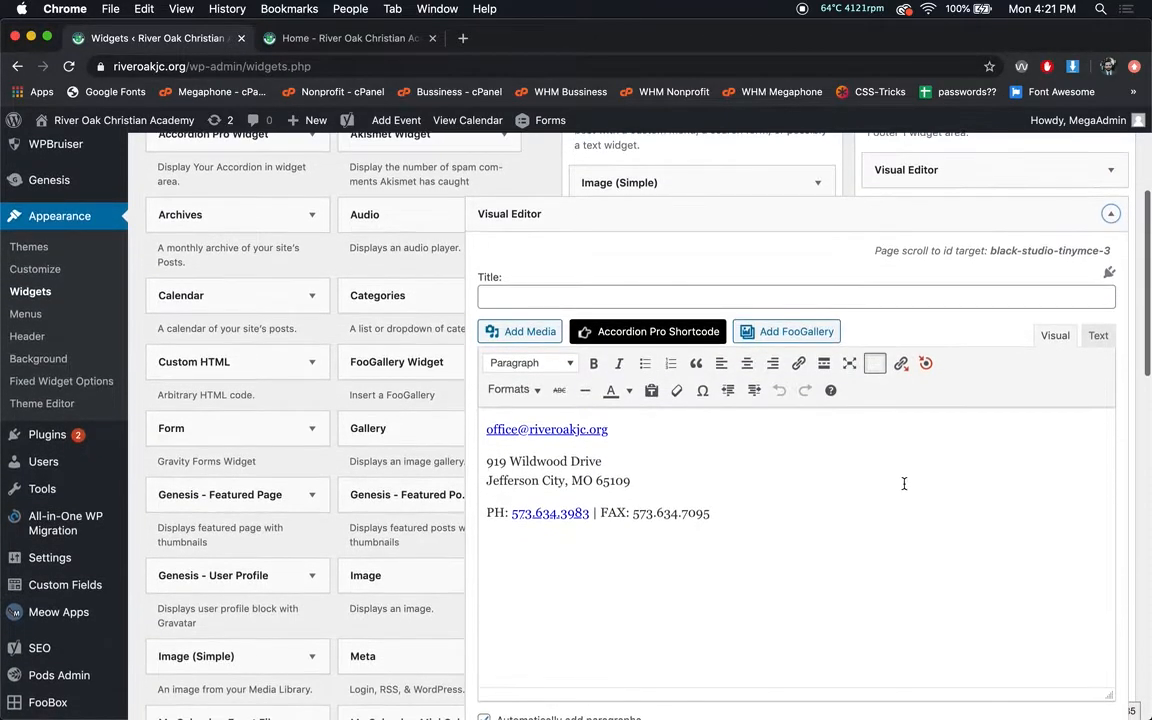
click(581, 432)
click(698, 513)
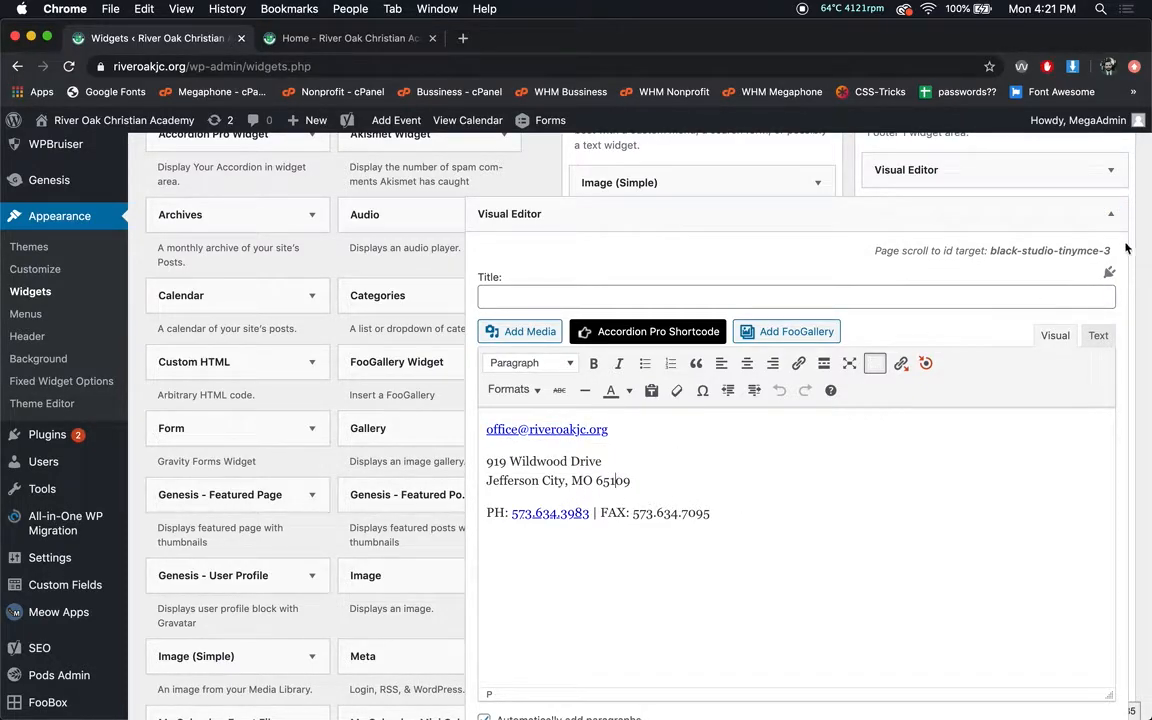
click(1110, 213)
Step: Reopen the first Footer 1 Visual Editor widget in Text mode and collapse it
click(1113, 174)
click(1098, 292)
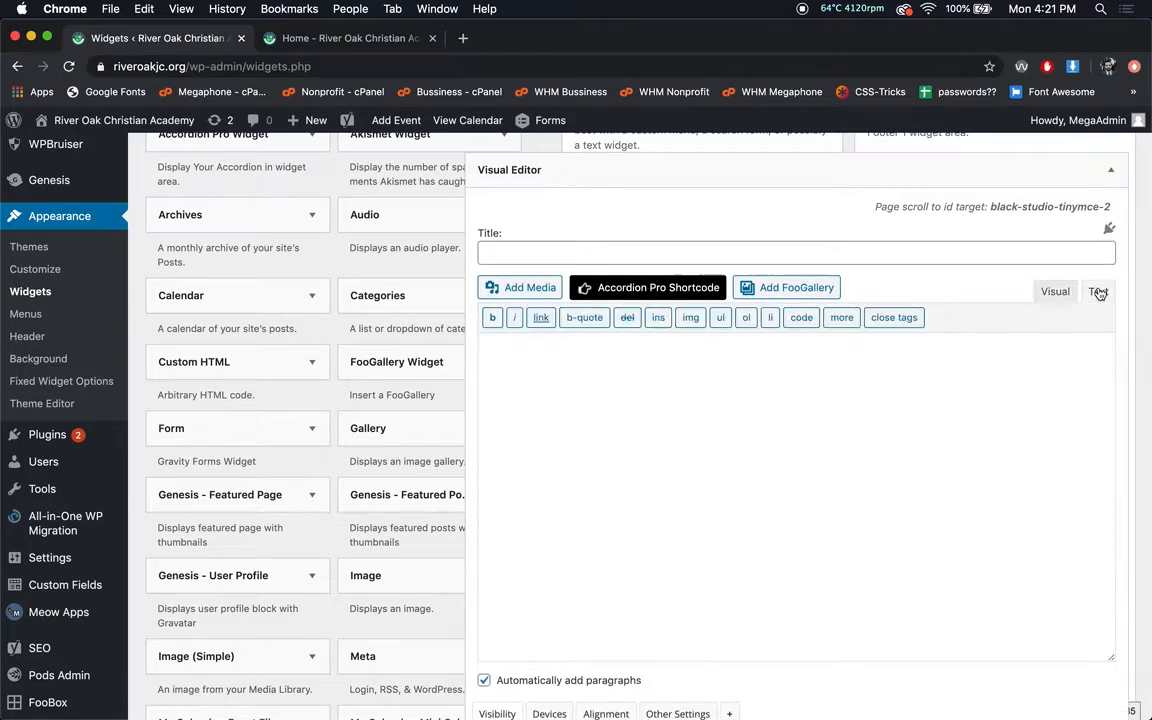
click(1112, 171)
Step: Look over the available widgets, and open the Menus screen under Appearance
scroll(172, 413, down, 2)
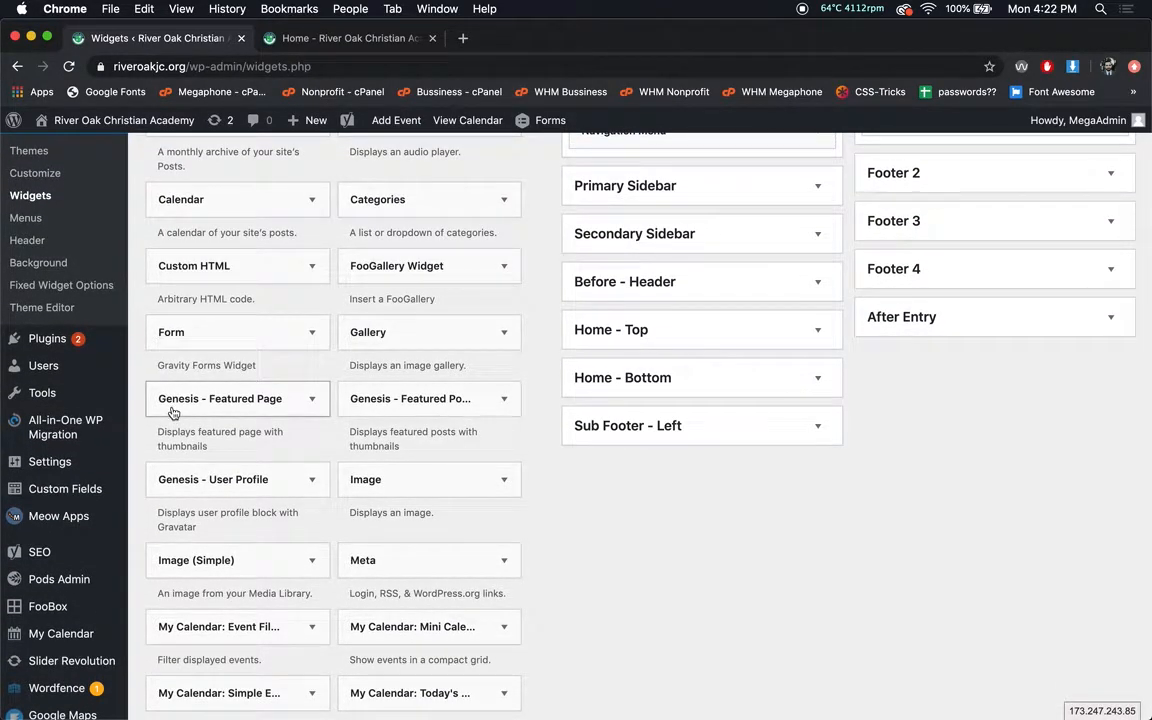
scroll(218, 260, down, 2)
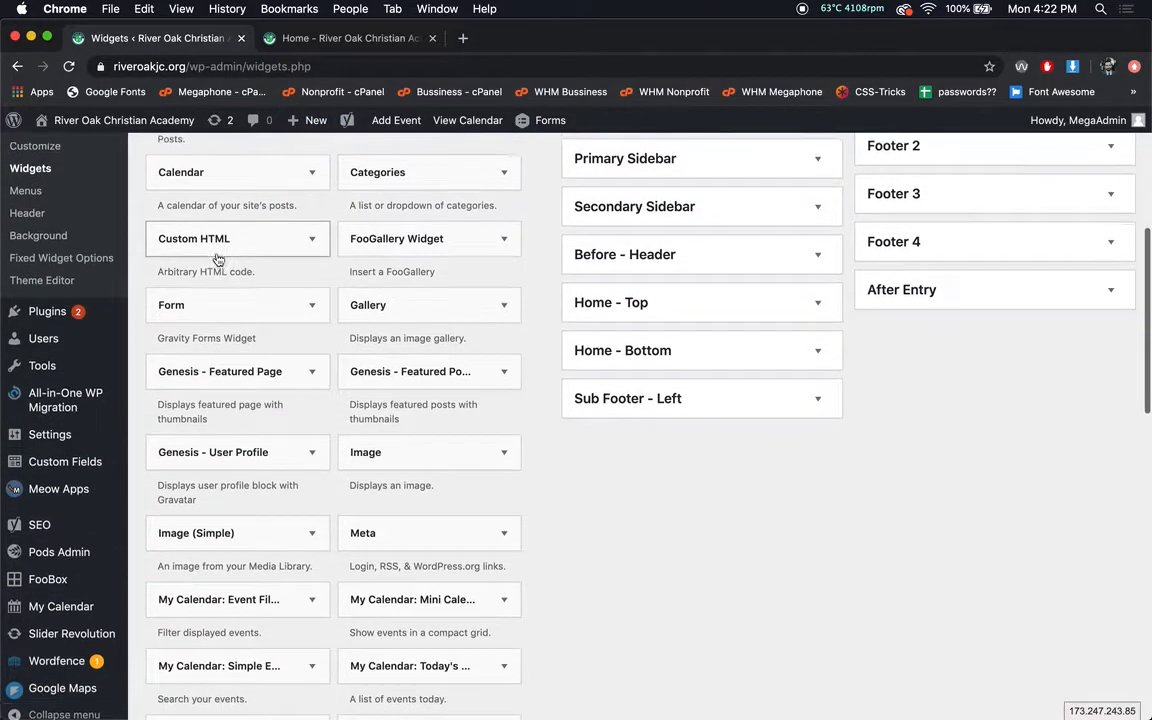
scroll(218, 260, up, 1)
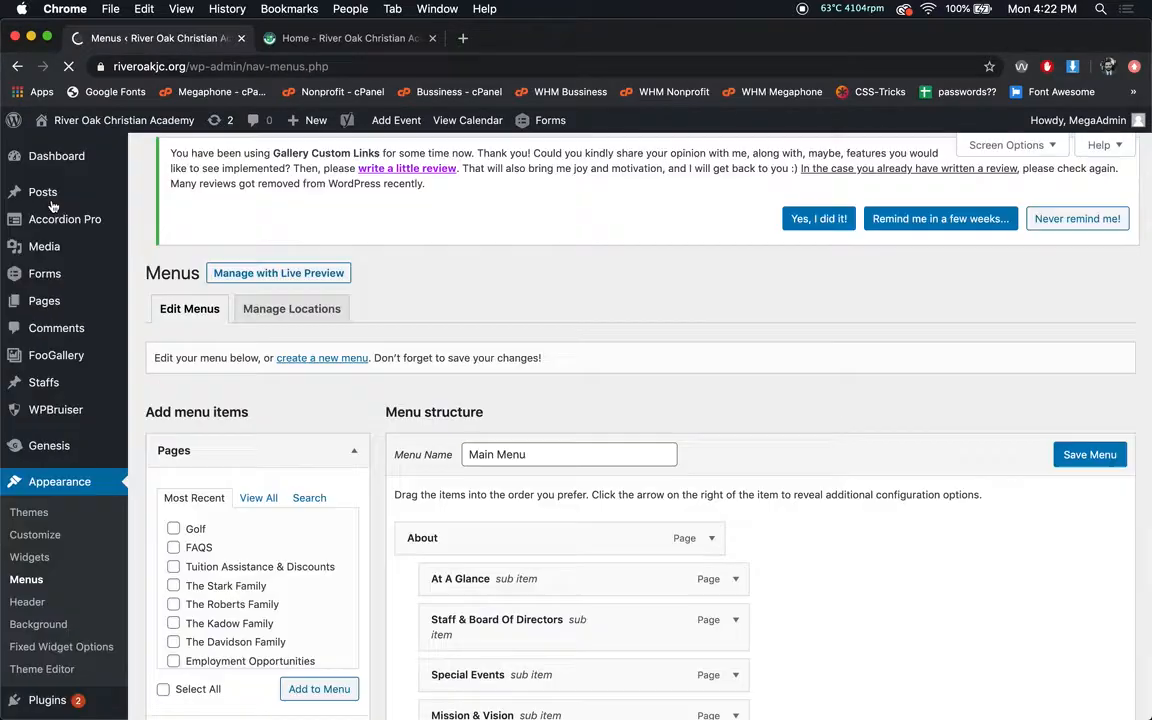
Step: Examine the Main Menu structure, from the About items down to the end and back up to the page list
scroll(467, 296, down, 5)
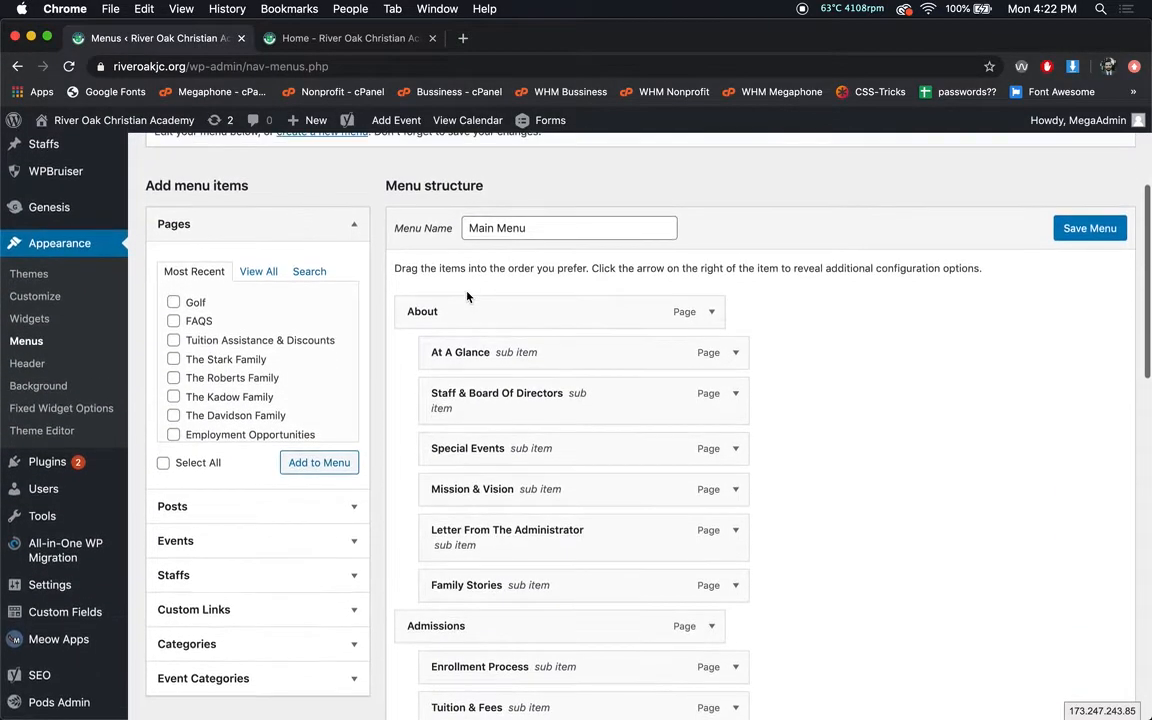
scroll(467, 296, down, 2)
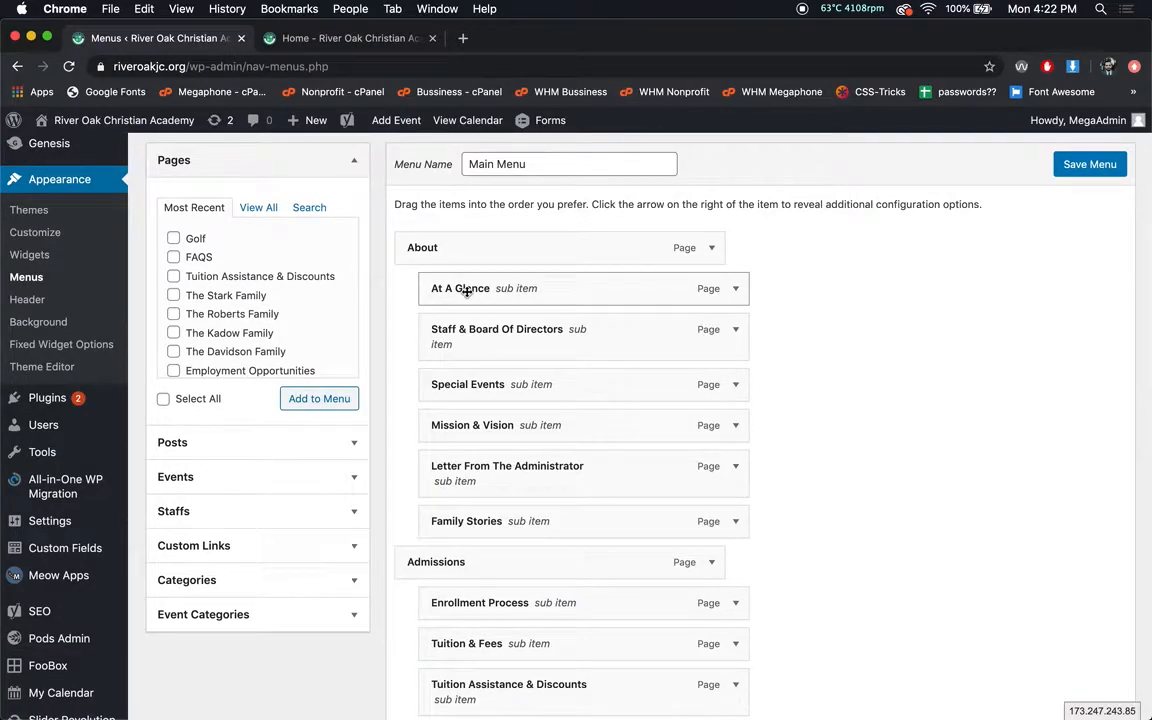
scroll(510, 331, down, 10)
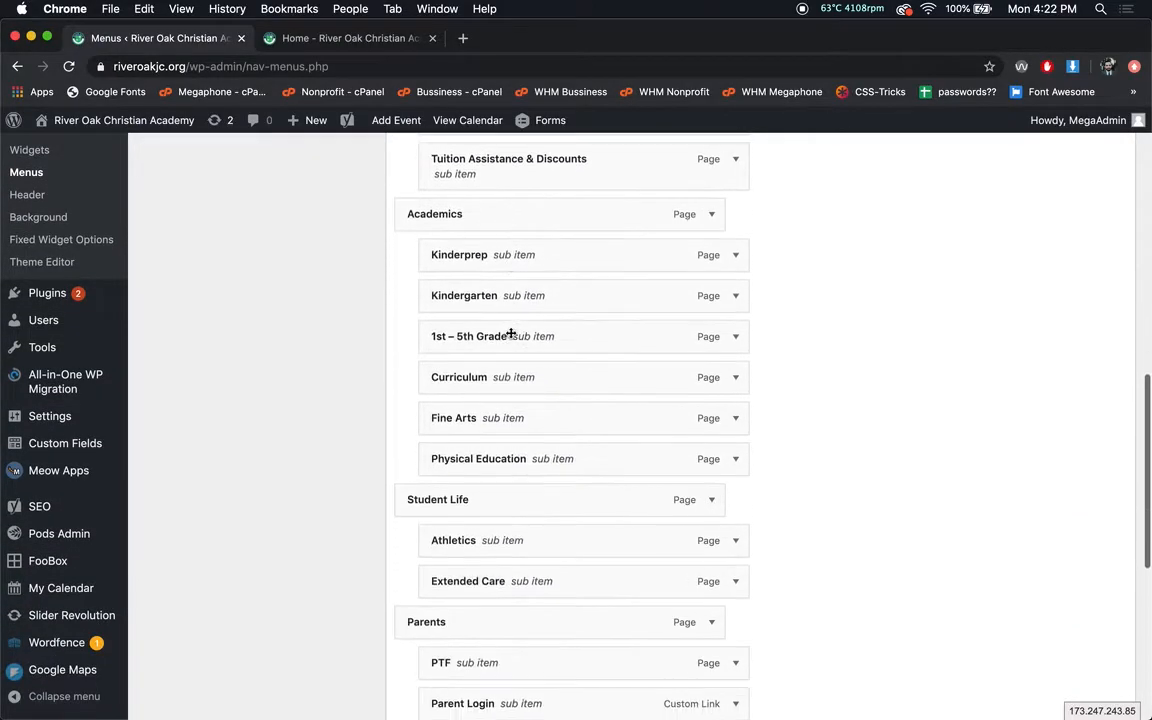
scroll(510, 334, up, 10)
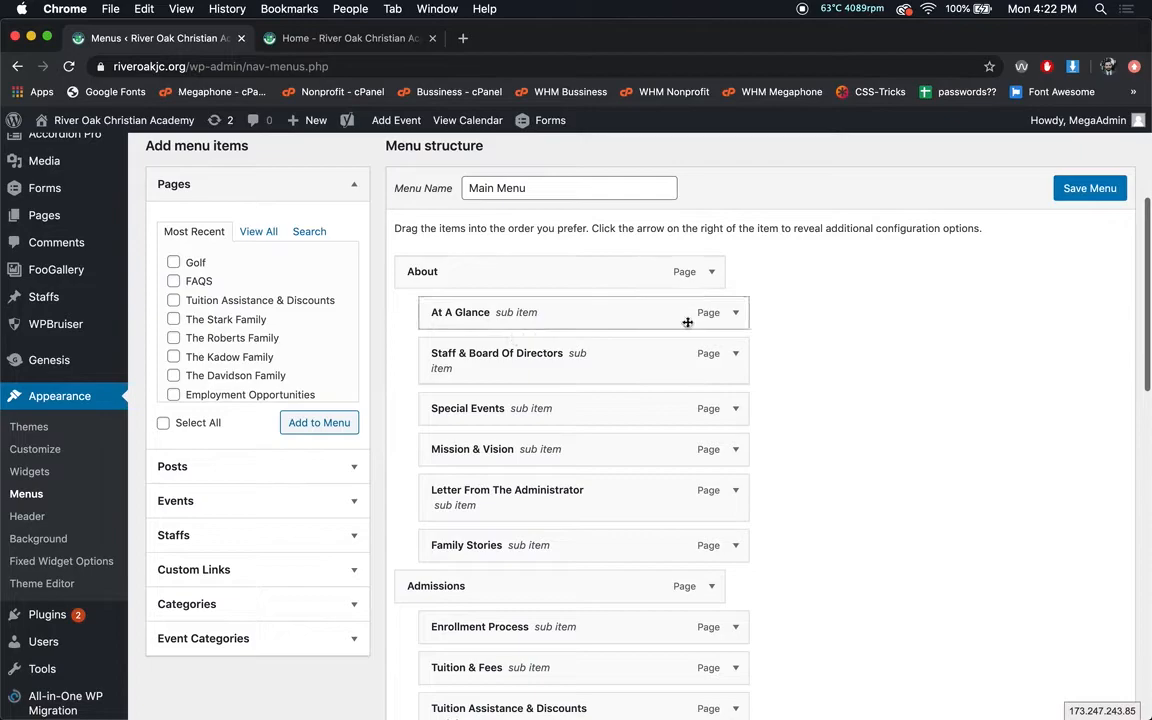
scroll(688, 322, down, 10)
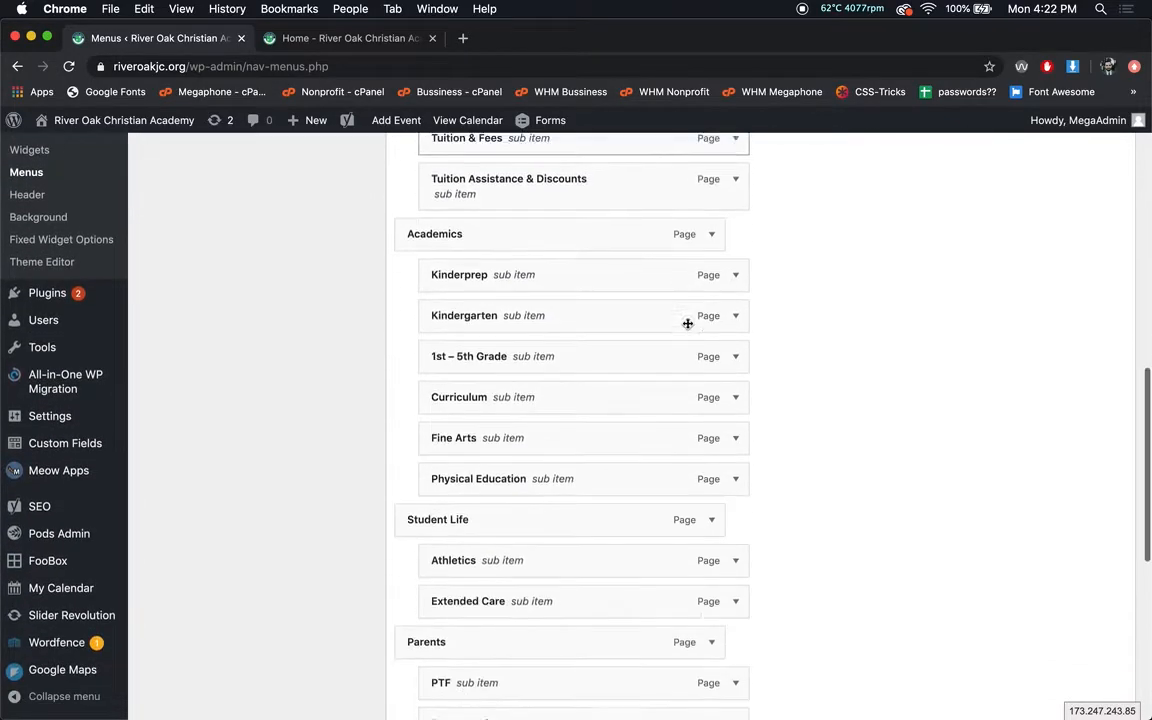
scroll(688, 323, down, 7)
scroll(688, 323, up, 15)
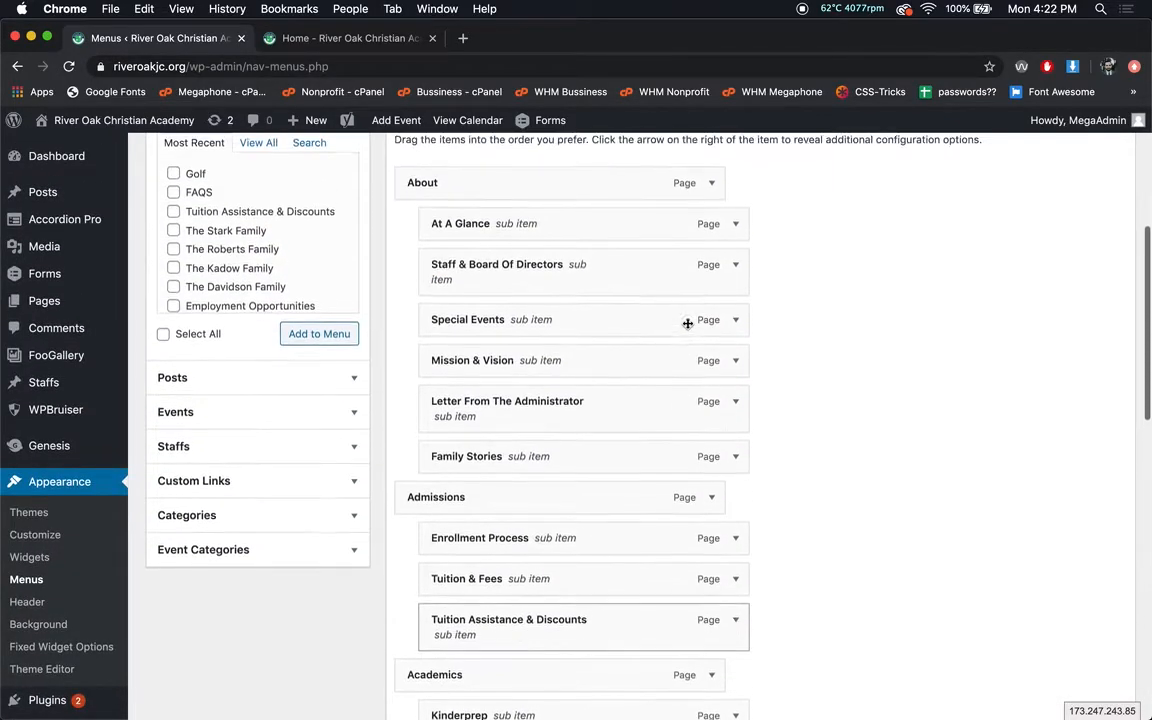
scroll(688, 323, up, 1)
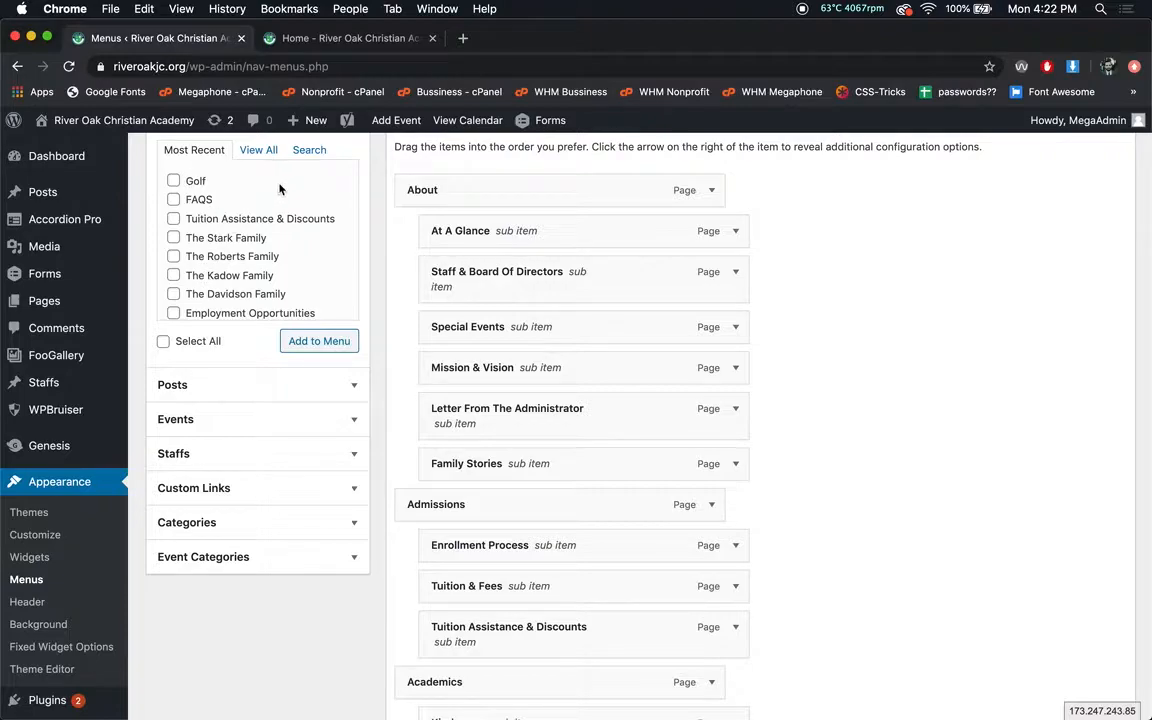
Step: Add the Tuition Assistance & Discounts page to the Main Menu and place it as a sub item below Extended Care under Student Life
click(255, 218)
click(233, 237)
click(233, 237)
click(343, 345)
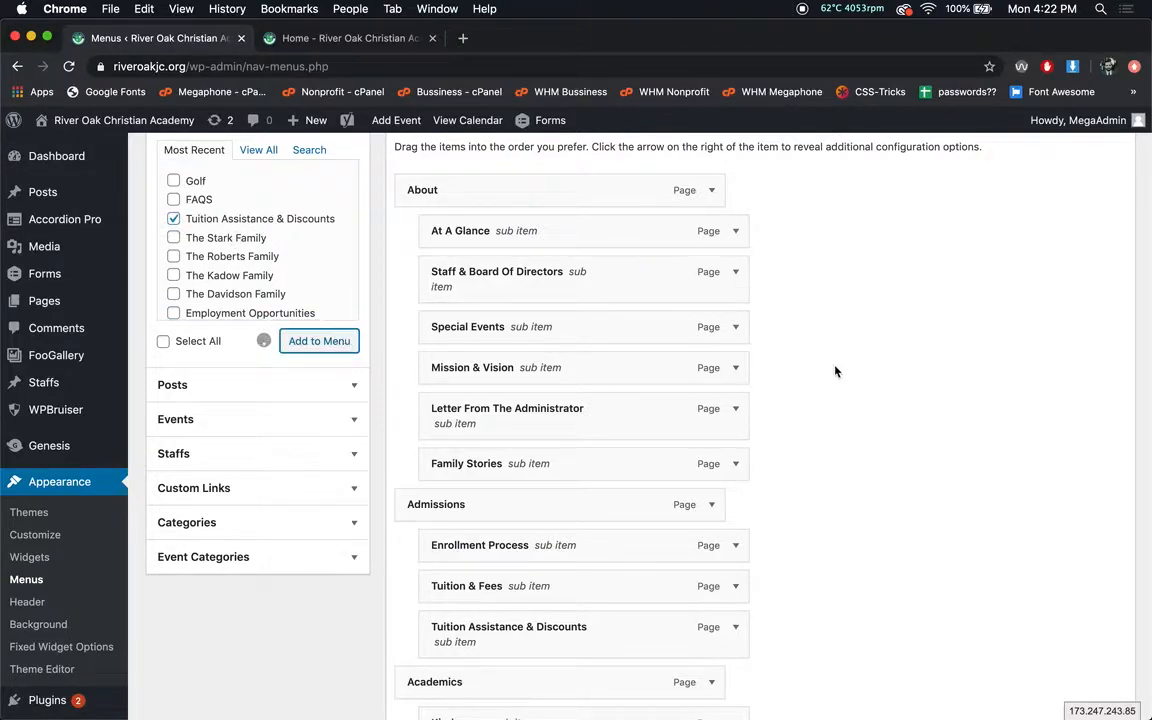
scroll(836, 371, down, 15)
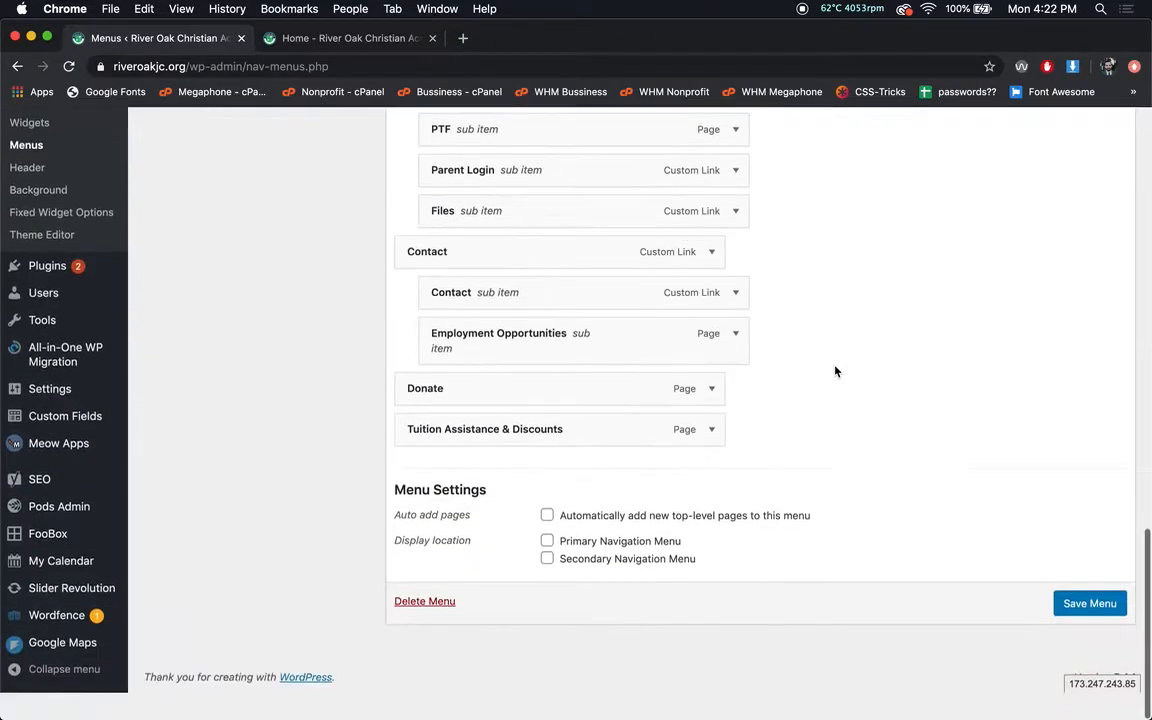
drag(557, 462, 607, 283)
scroll(630, 265, up, 3)
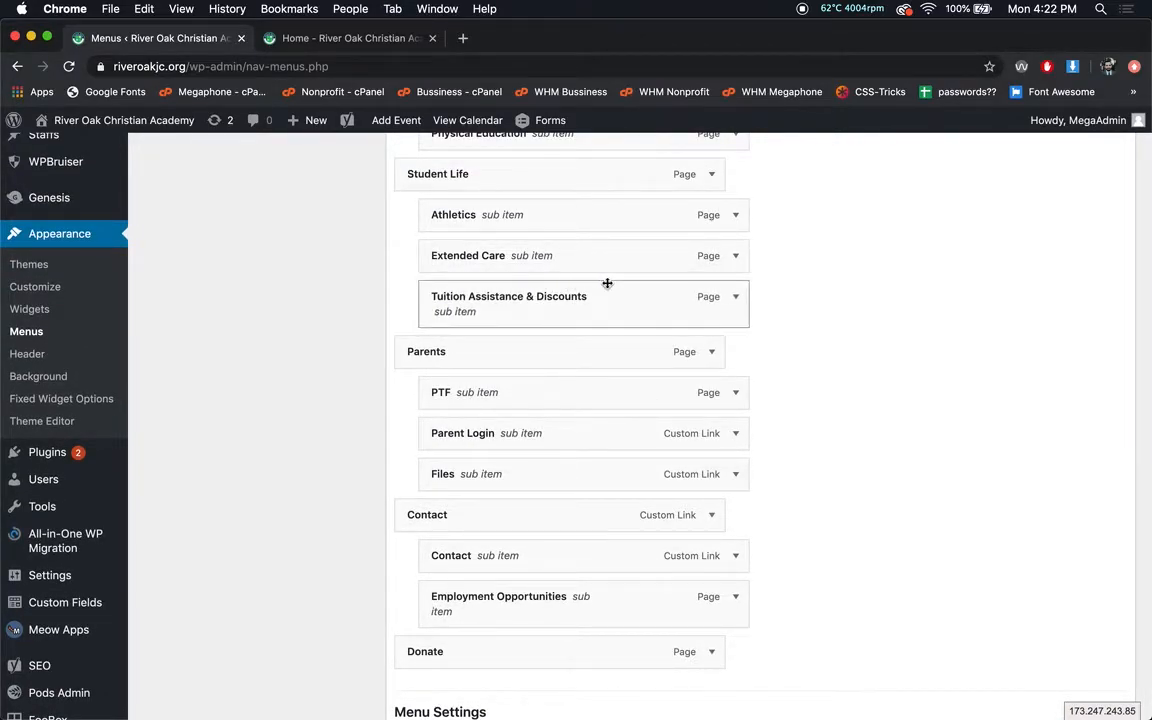
Step: Remove the added Tuition Assistance & Discounts sub item from under Student Life
scroll(810, 334, down, 5)
scroll(892, 445, up, 5)
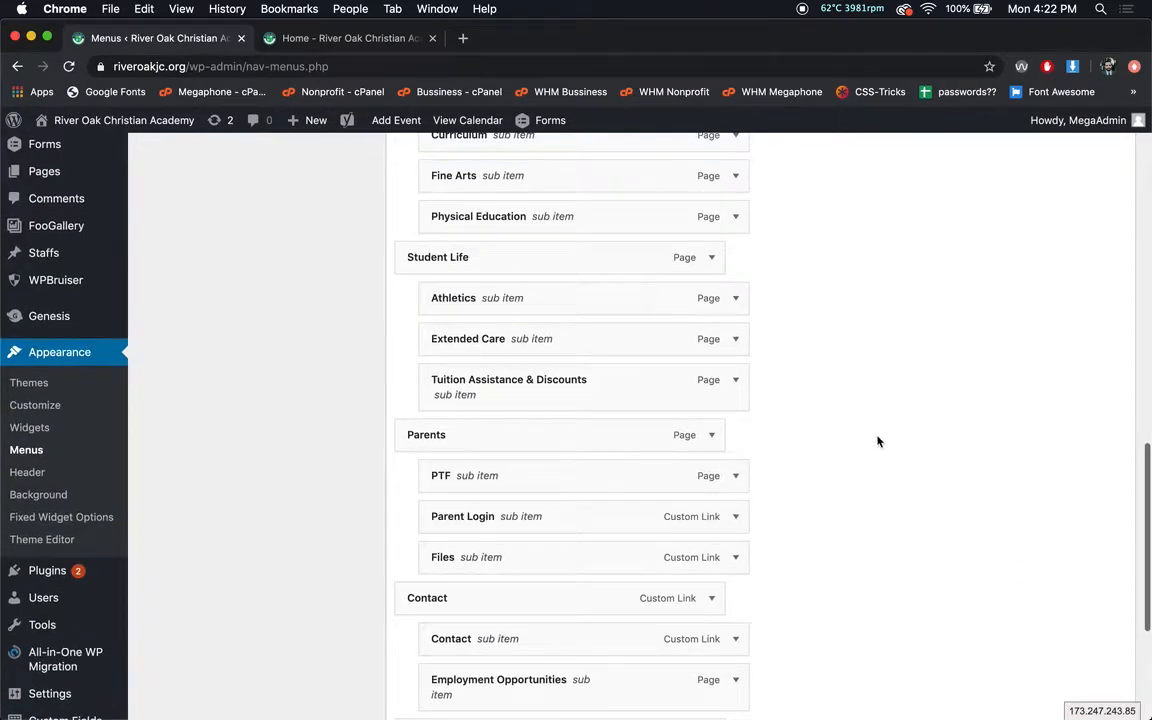
click(731, 386)
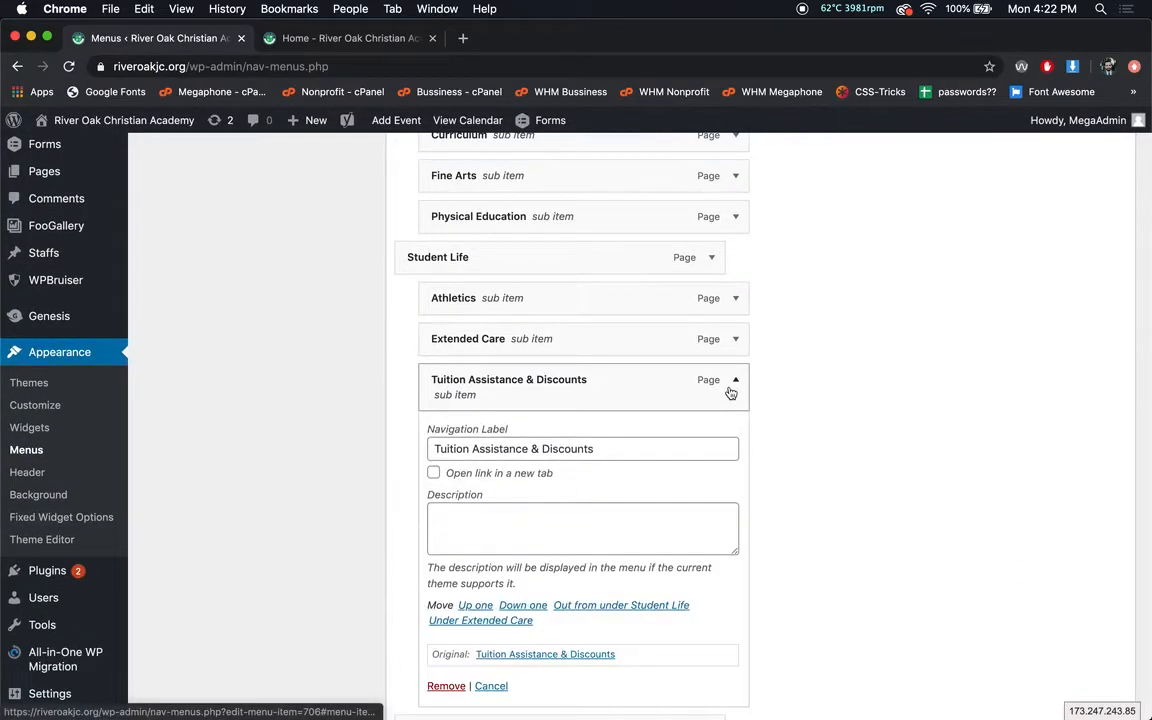
click(446, 686)
Step: Expand the settings of the Staff & Board Of Directors sub item under About
scroll(825, 375, up, 3)
scroll(826, 376, up, 5)
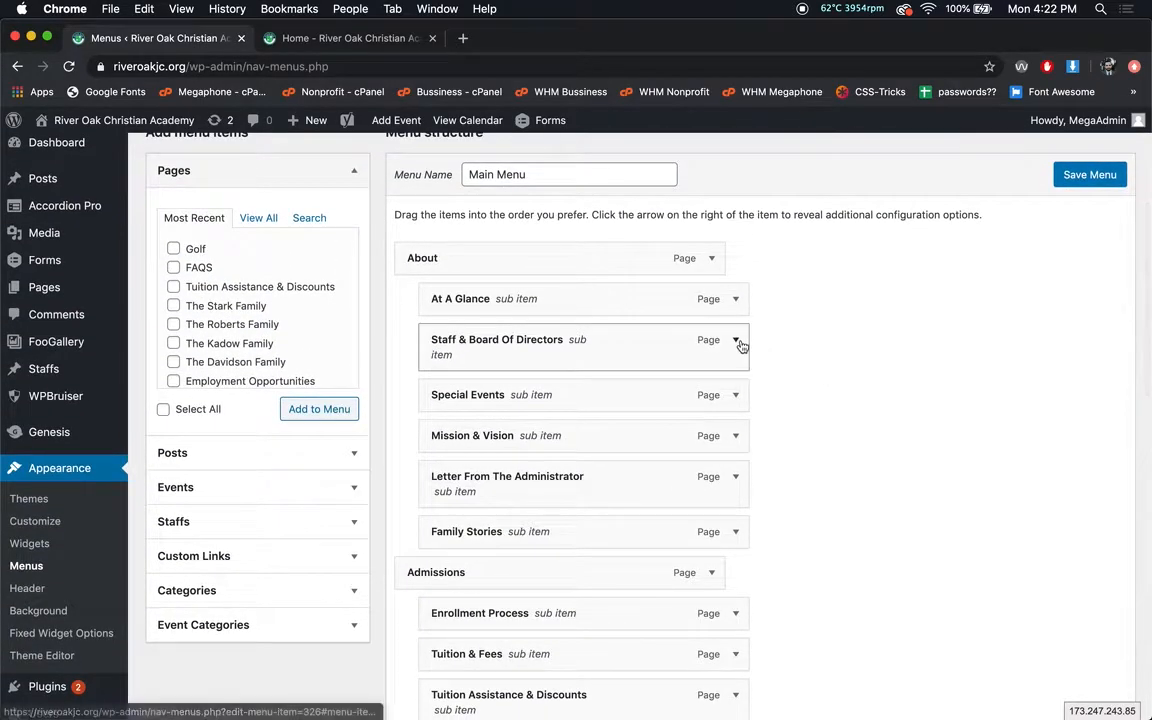
click(740, 345)
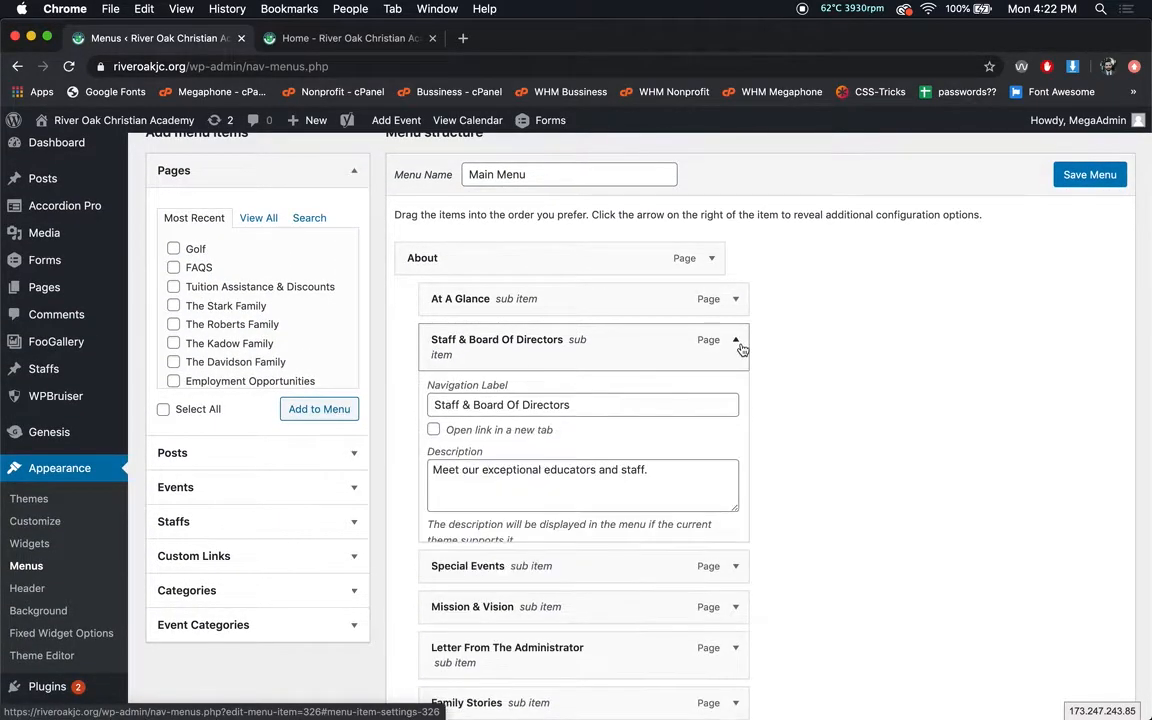
Step: Check the Description text of the Staff & Board Of Directors sub item against the main navigation on the public homepage
click(740, 345)
click(740, 345)
click(525, 487)
key(super+a)
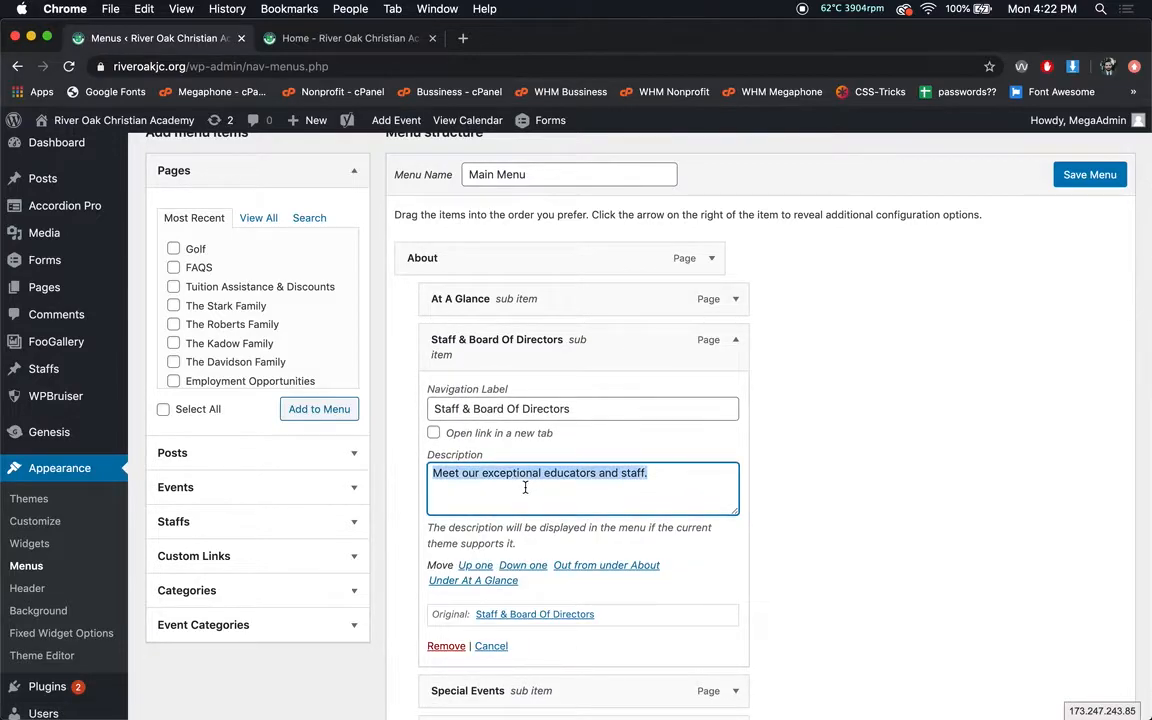
click(372, 42)
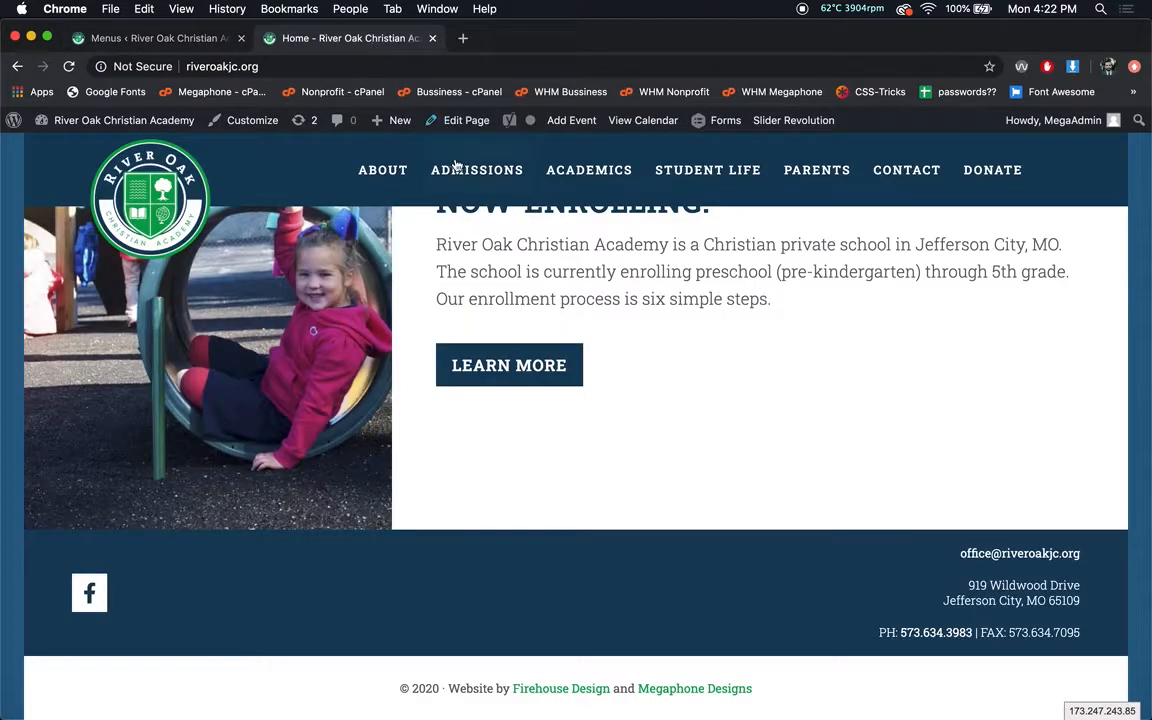
mouse_move(355, 156)
click(165, 39)
click(517, 488)
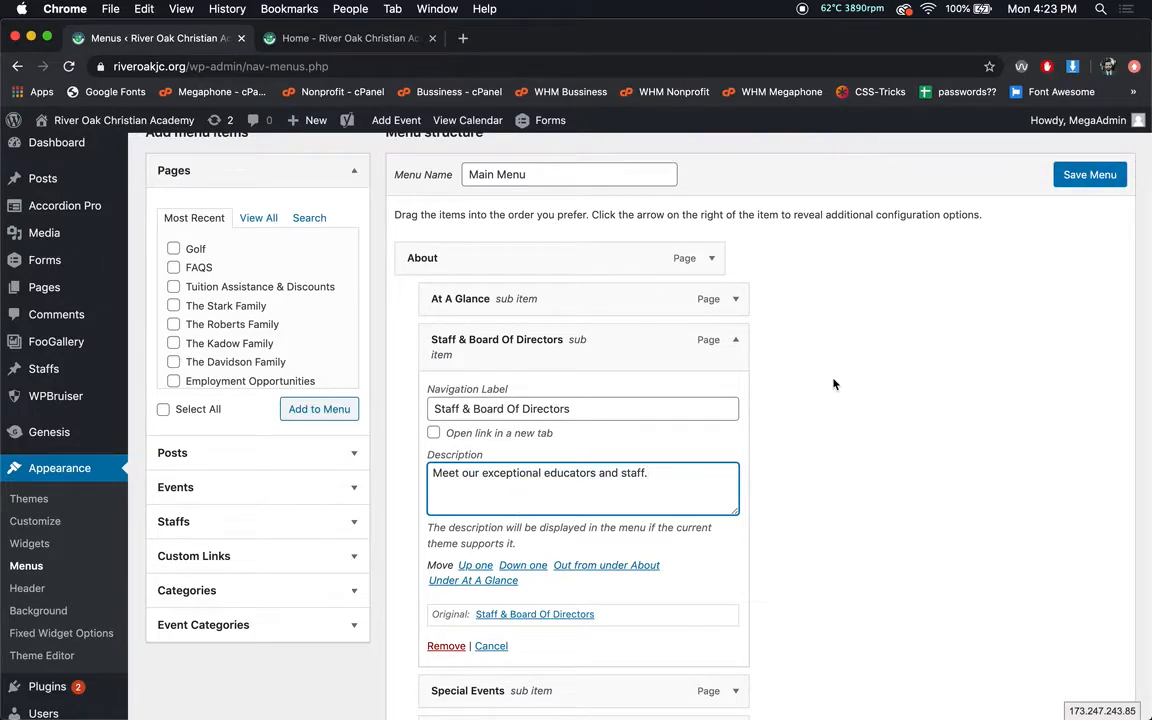
Step: Leave the menu editor without saving and open the Slider Revolution module overview at its module list
scroll(435, 522, down, 2)
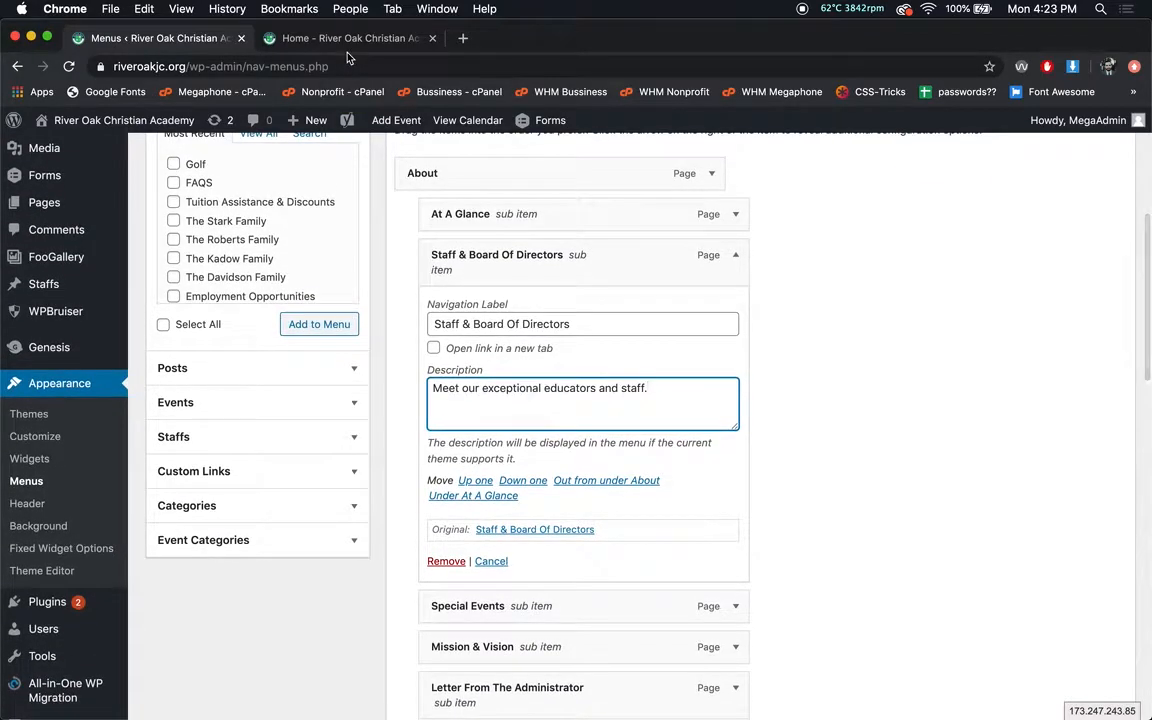
scroll(113, 412, down, 10)
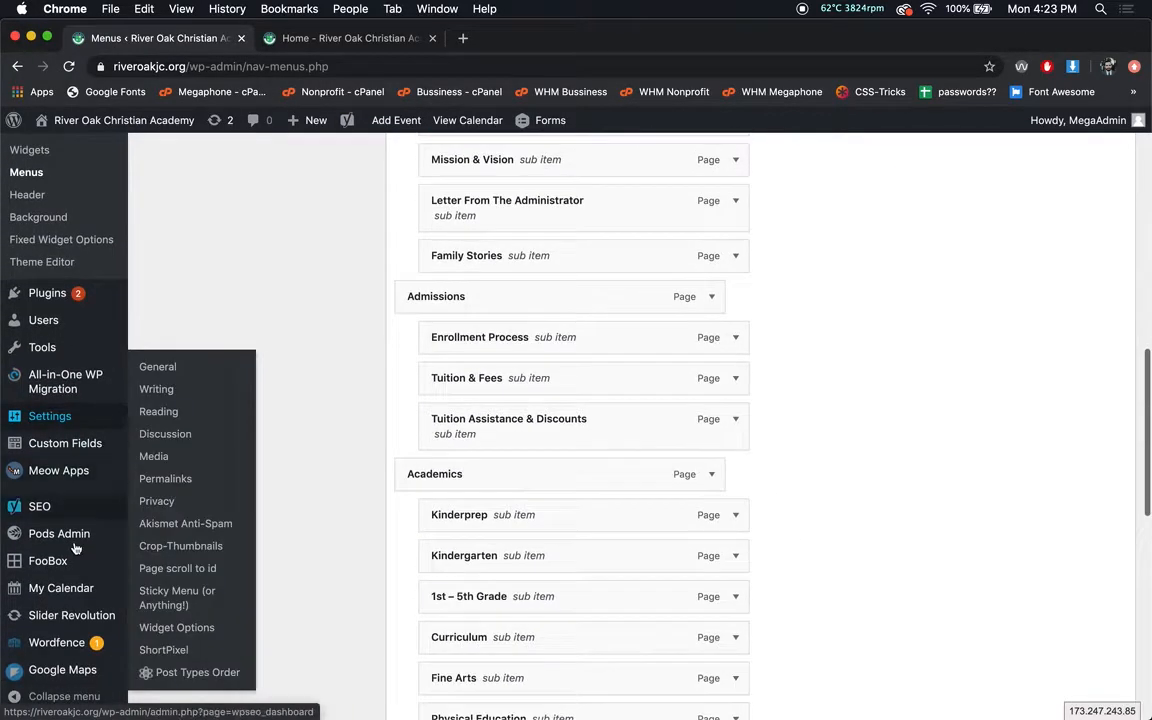
click(67, 620)
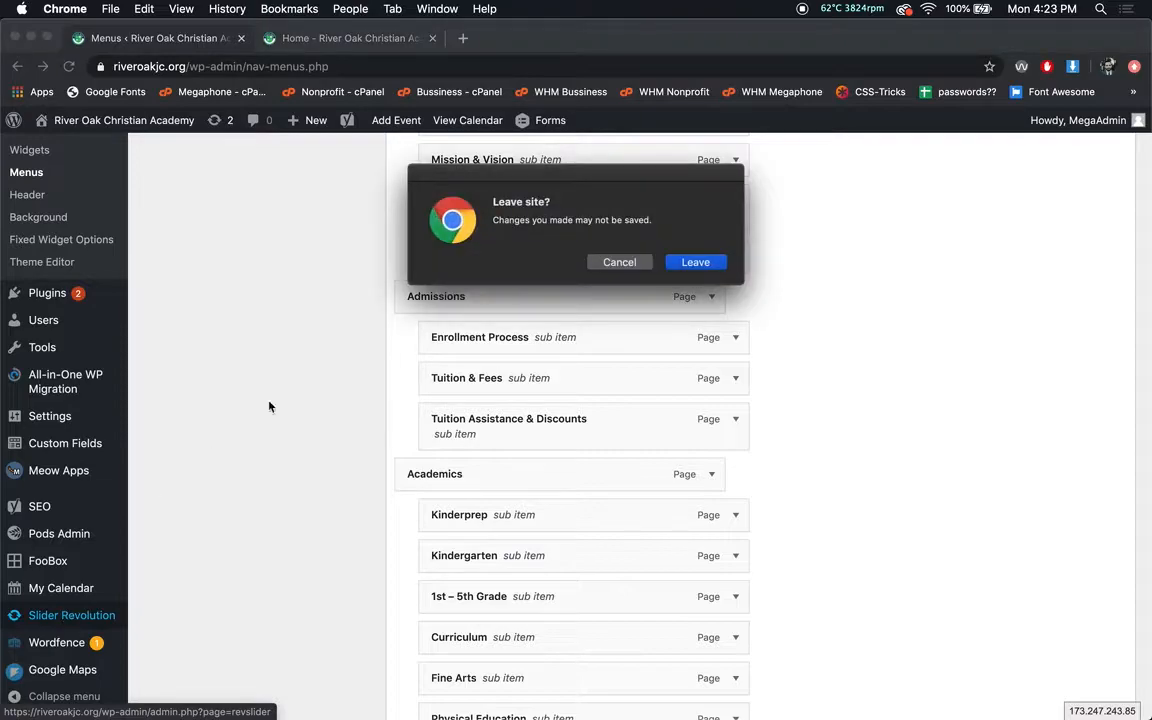
click(694, 262)
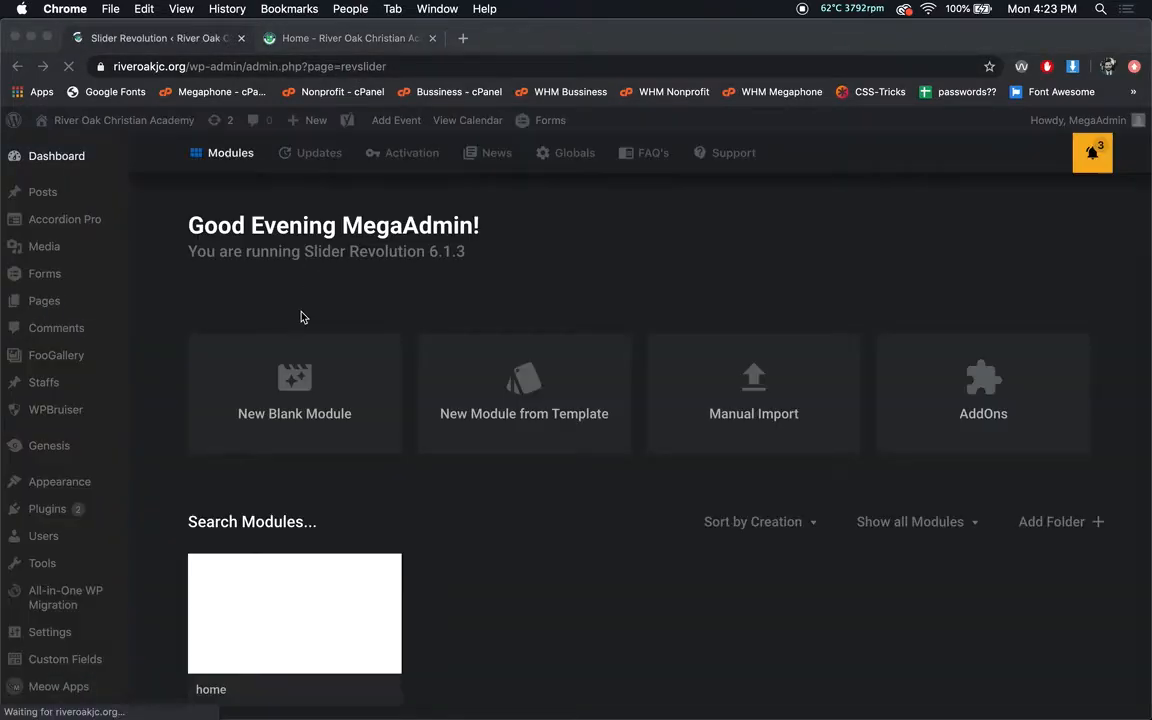
scroll(301, 316, down, 5)
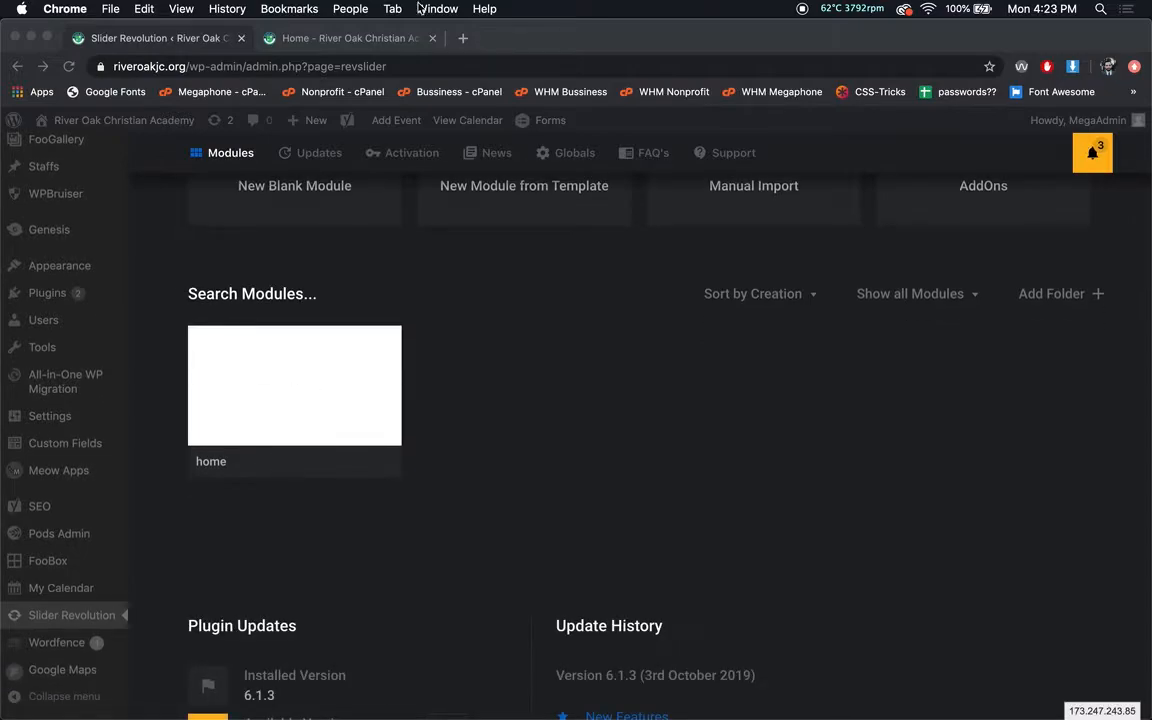
Step: View the slider on the public homepage and open the matching home module in the Slider Revolution editor
click(338, 39)
click(186, 201)
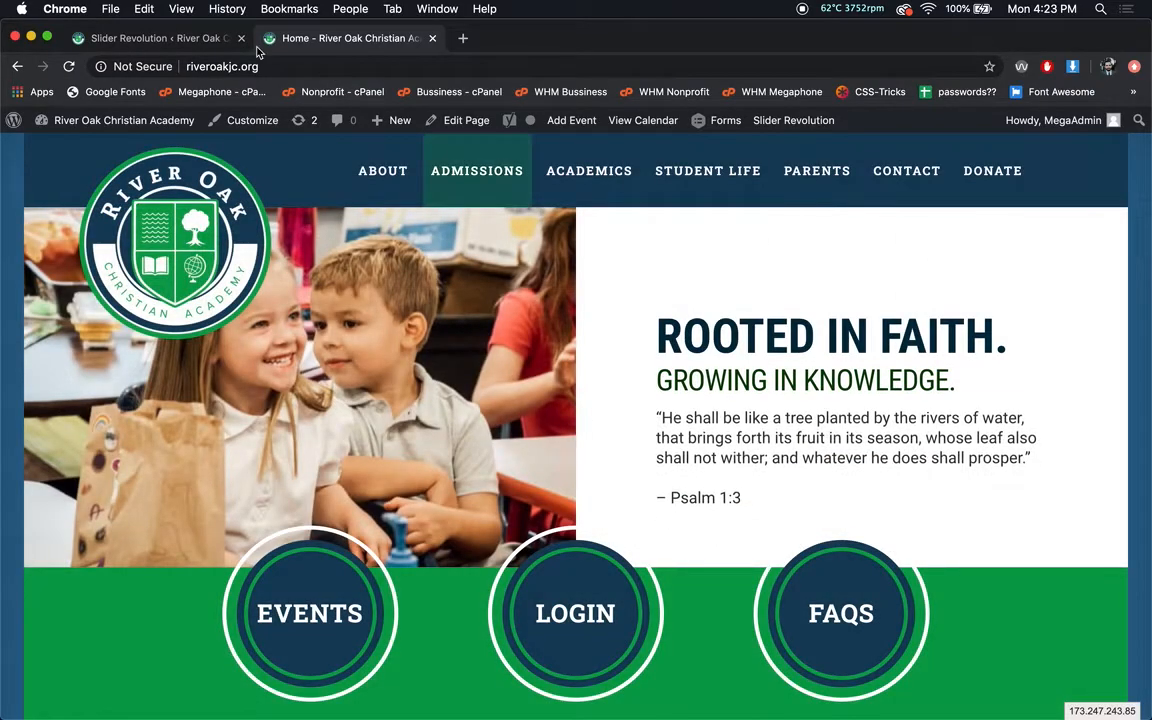
click(185, 38)
mouse_move(352, 465)
click(269, 384)
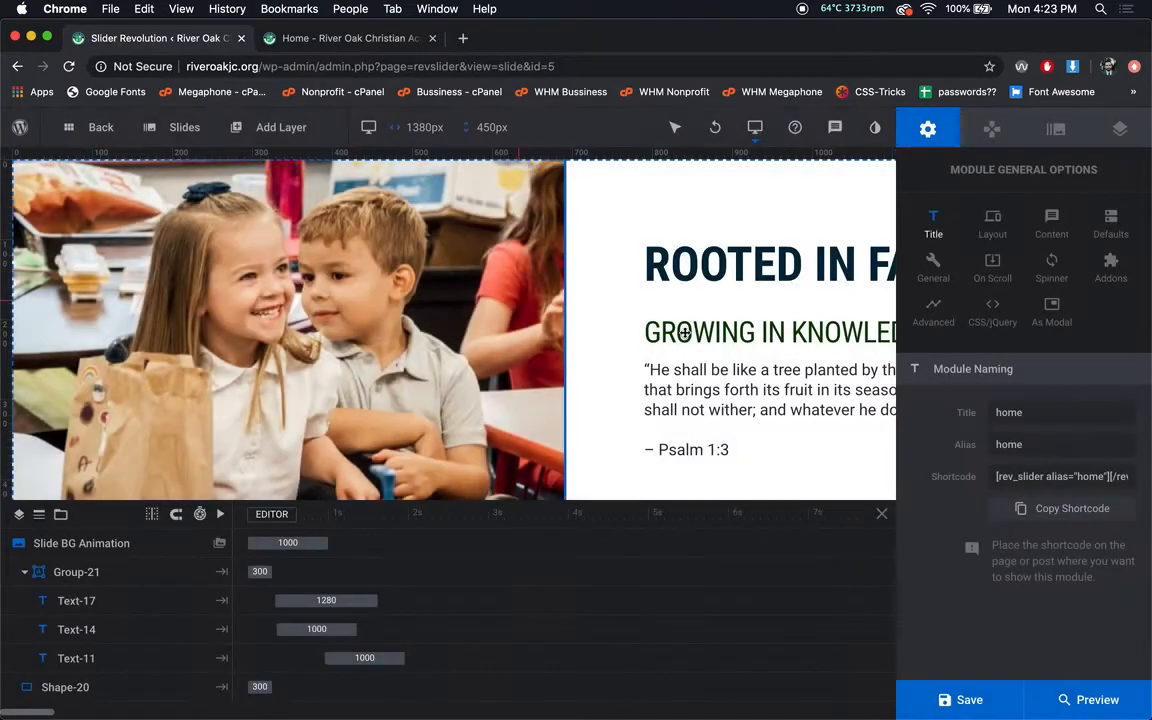
Step: Review the slide list of the home module and select the Psalm 1:3 text layer on the first slide
mouse_move(180, 135)
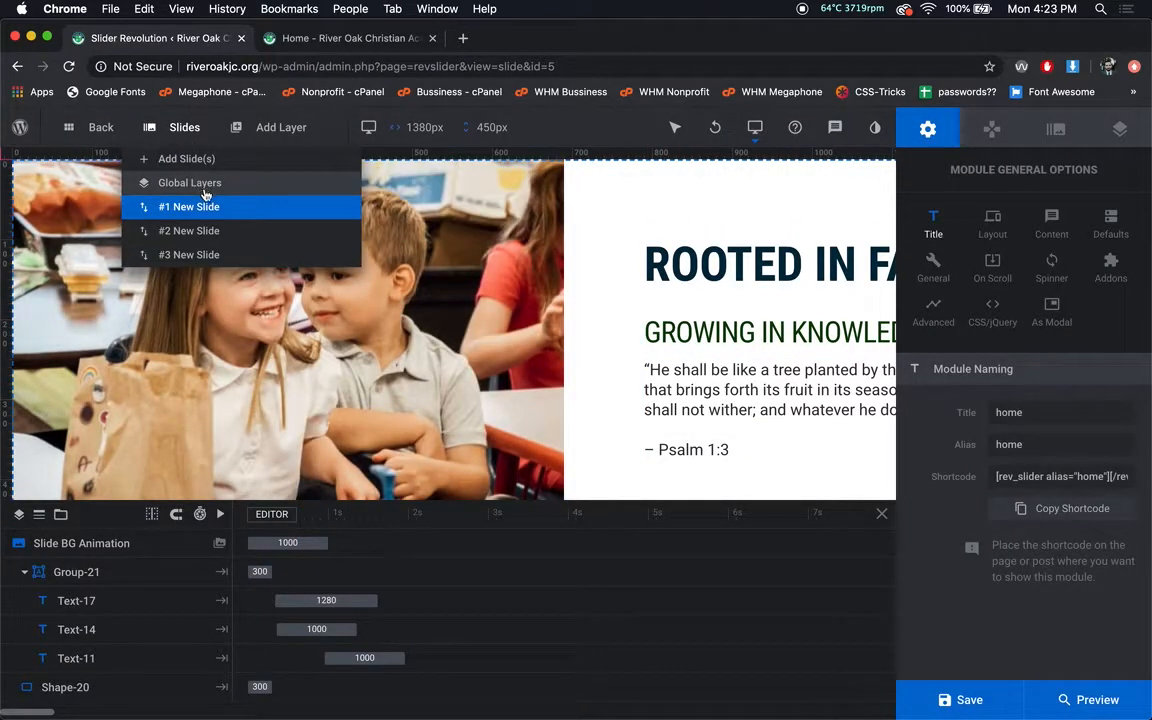
mouse_move(175, 203)
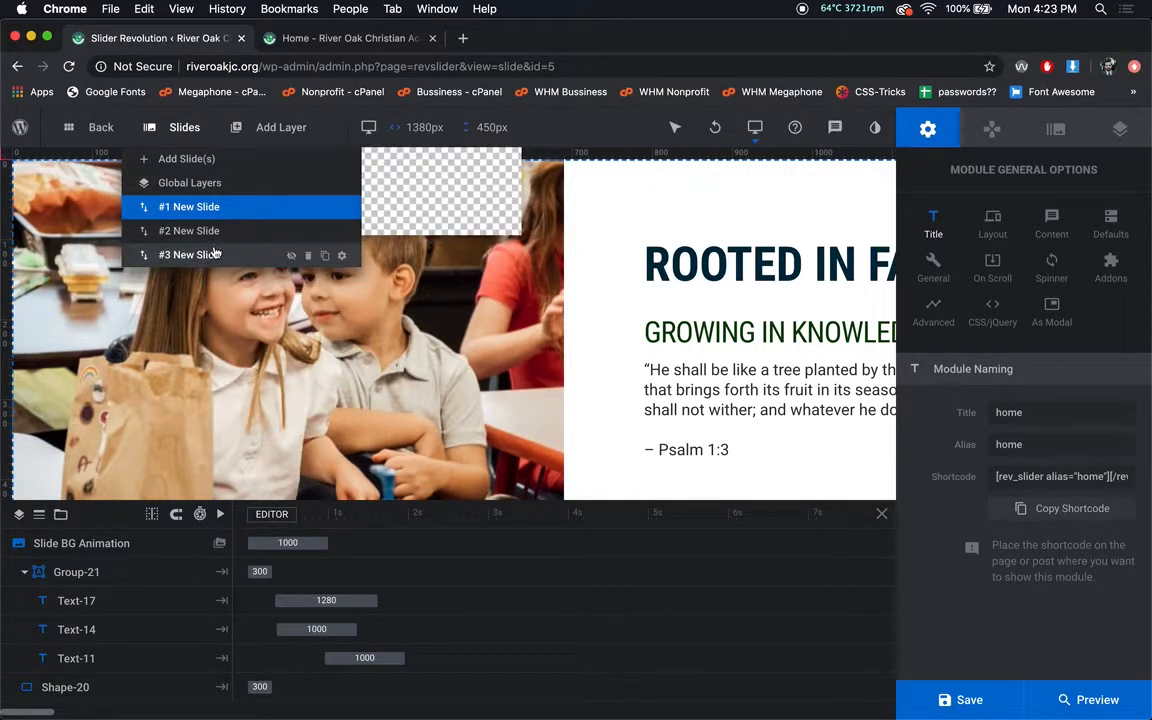
scroll(609, 371, right, 2)
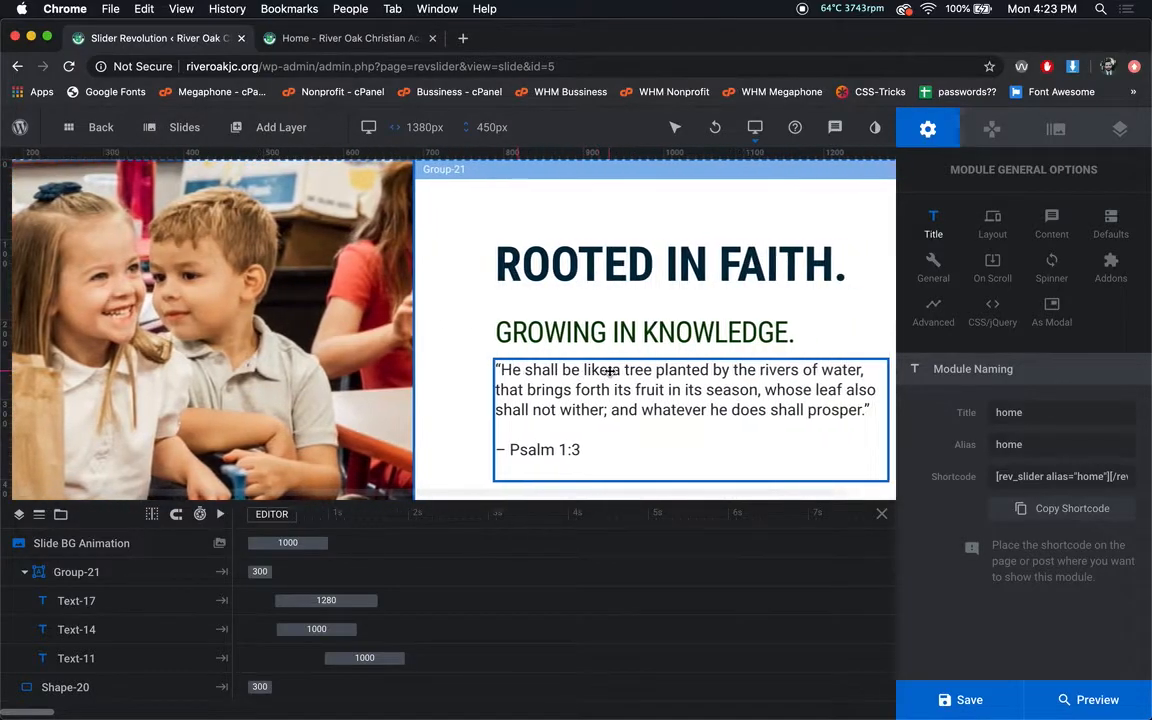
scroll(609, 371, right, 1)
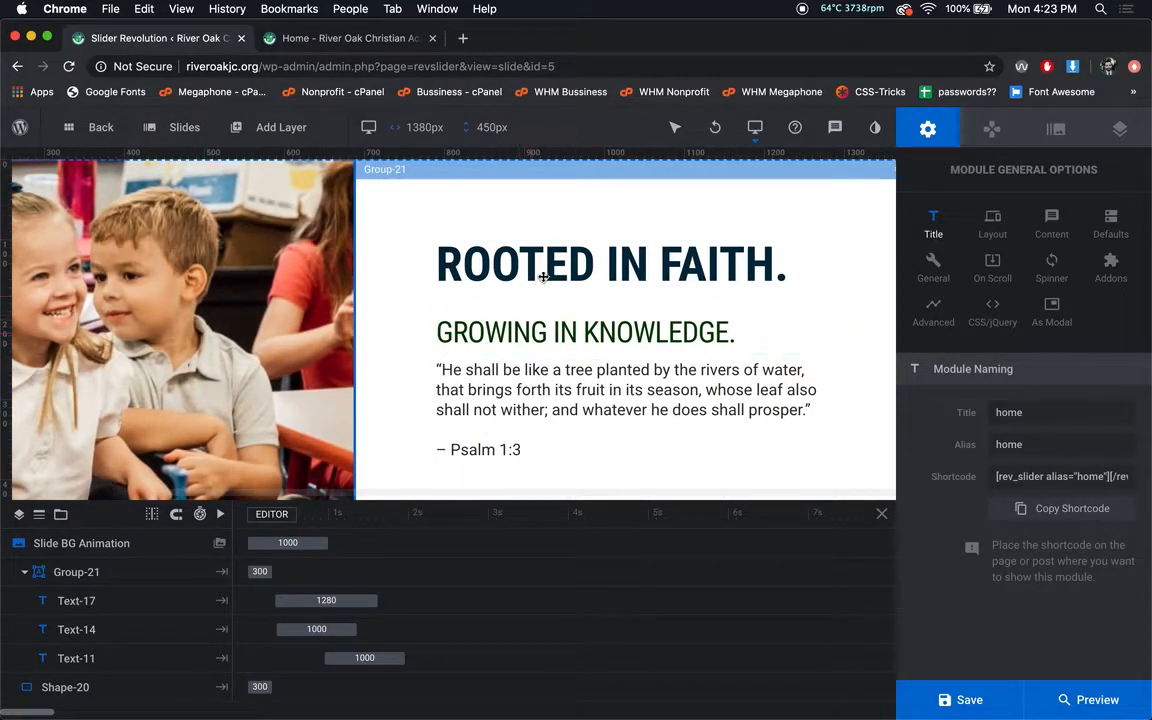
click(560, 374)
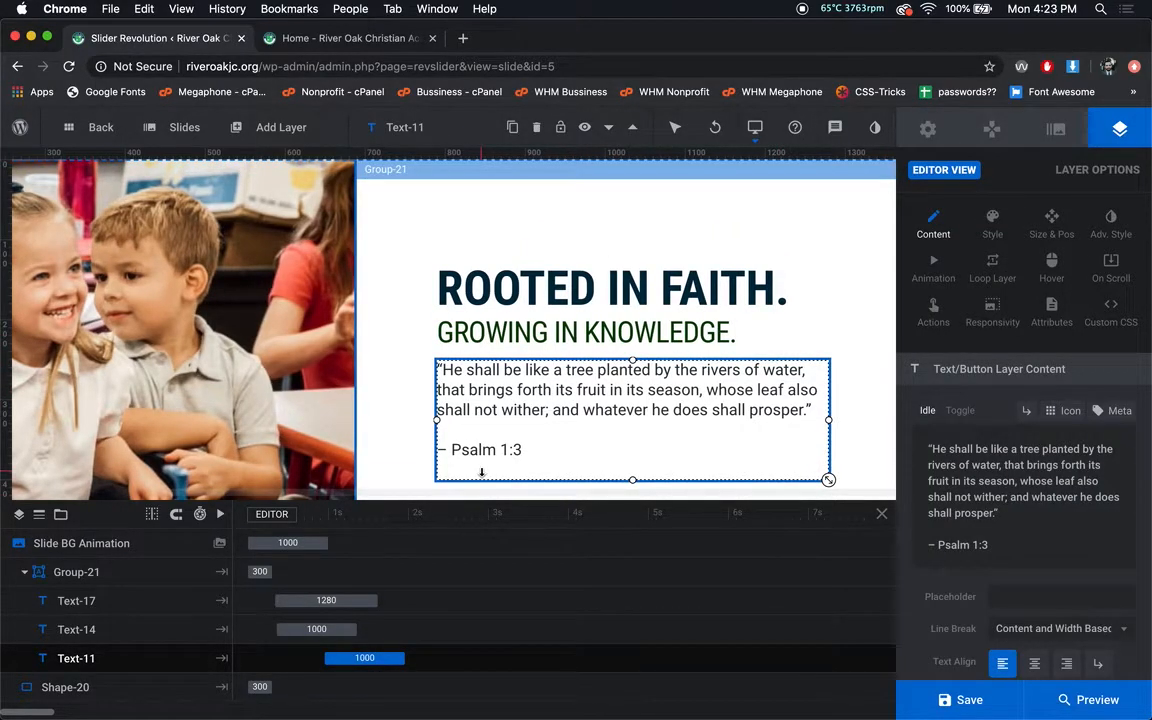
Step: Inspect the background image choices and file upload option for the first slide's photo layer, and leave the image picker without choosing one
scroll(460, 450, left, 2)
click(343, 346)
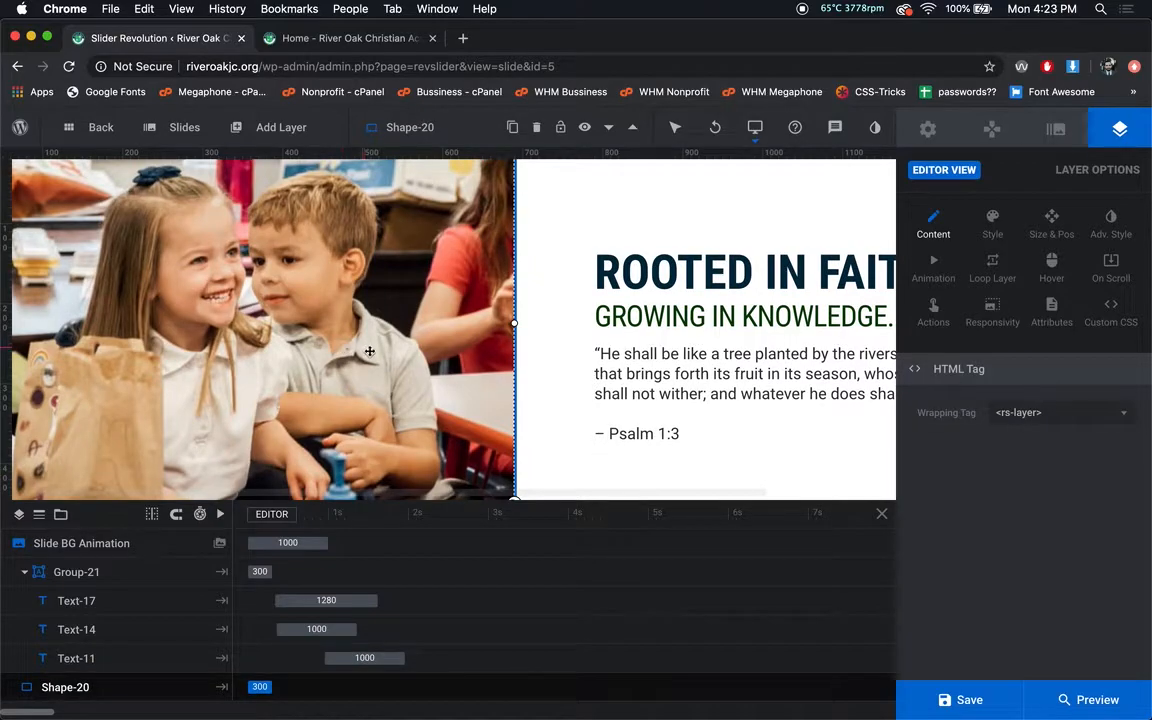
click(996, 237)
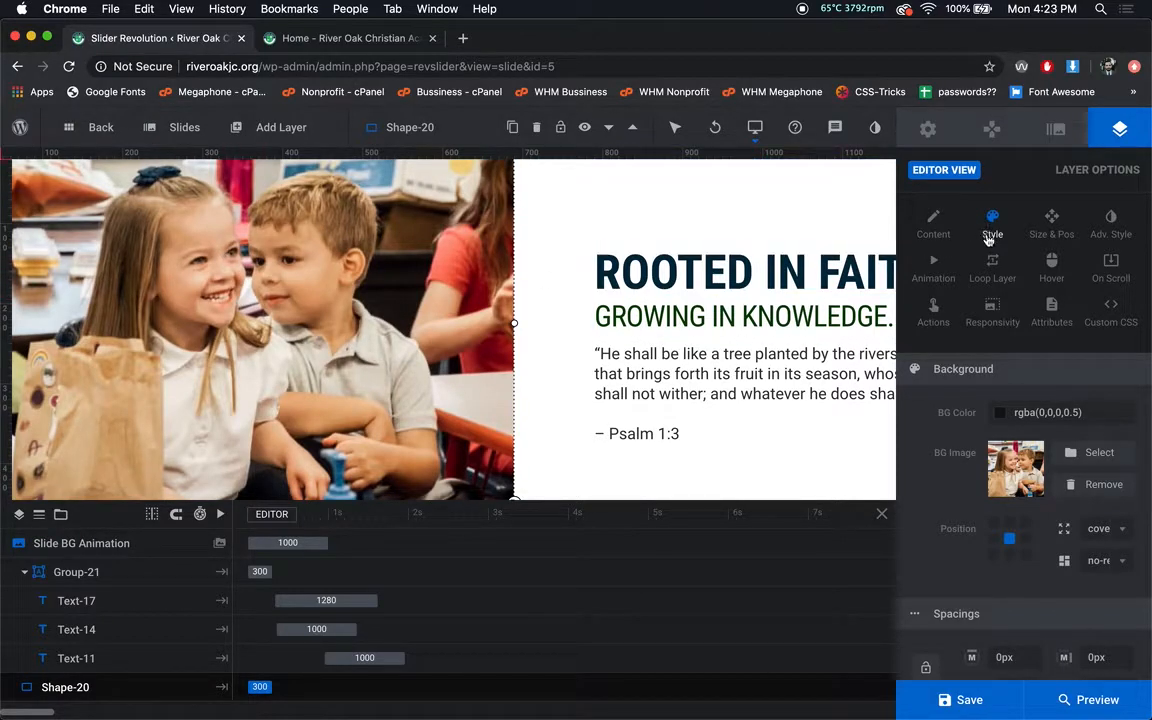
click(1100, 454)
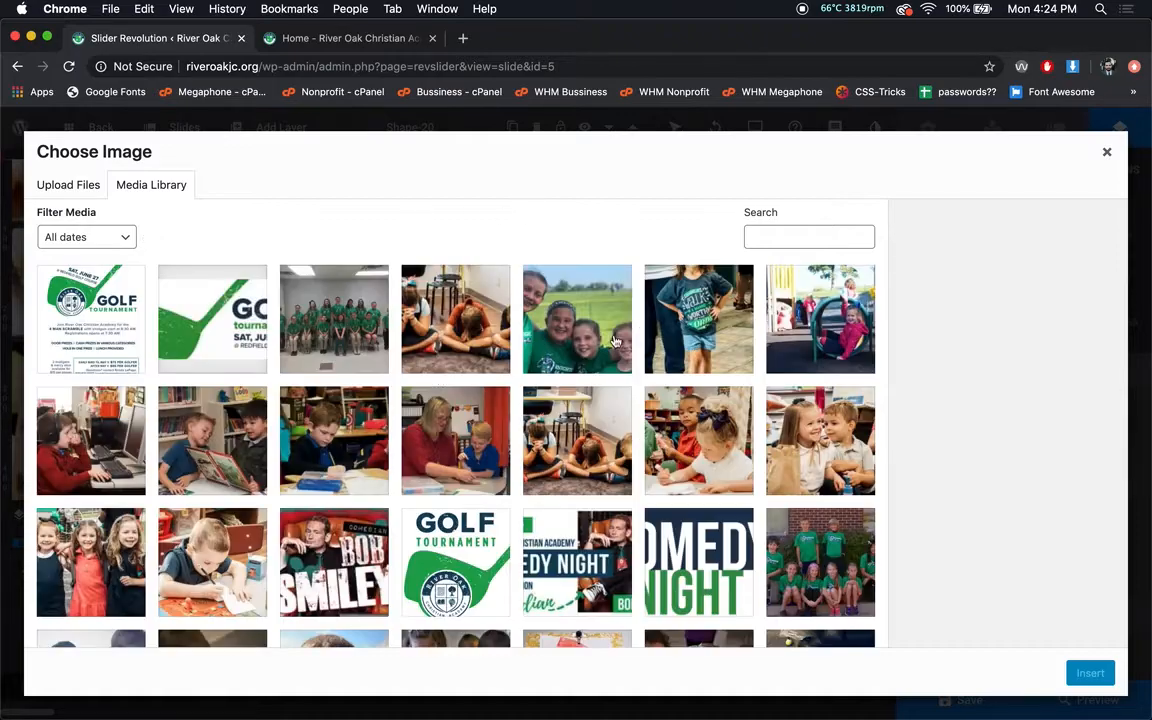
click(80, 186)
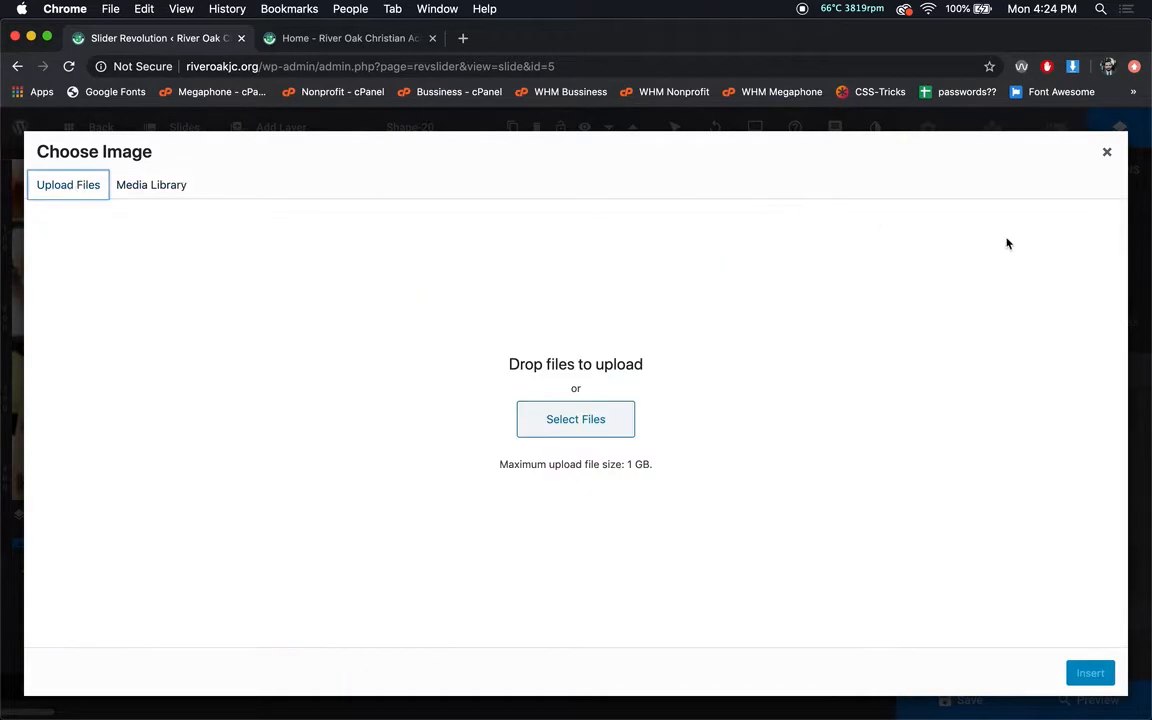
click(1107, 151)
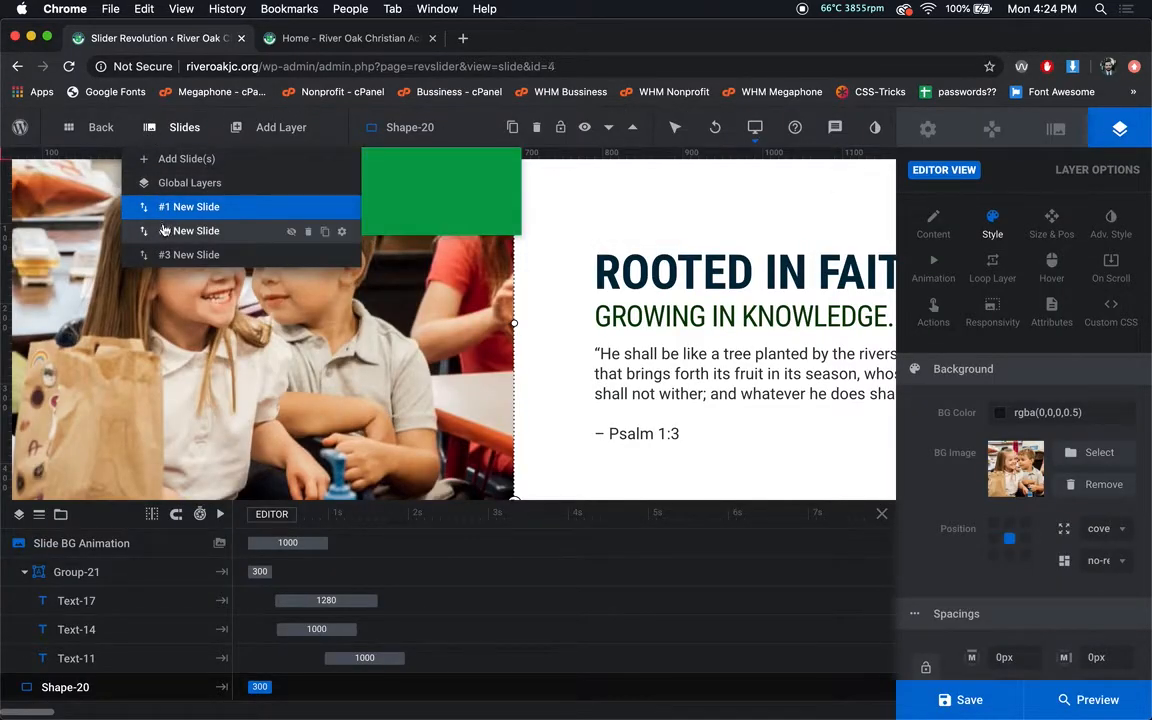
Step: Look at the second and third slides of the home module, and return to the module overview without saving
click(165, 229)
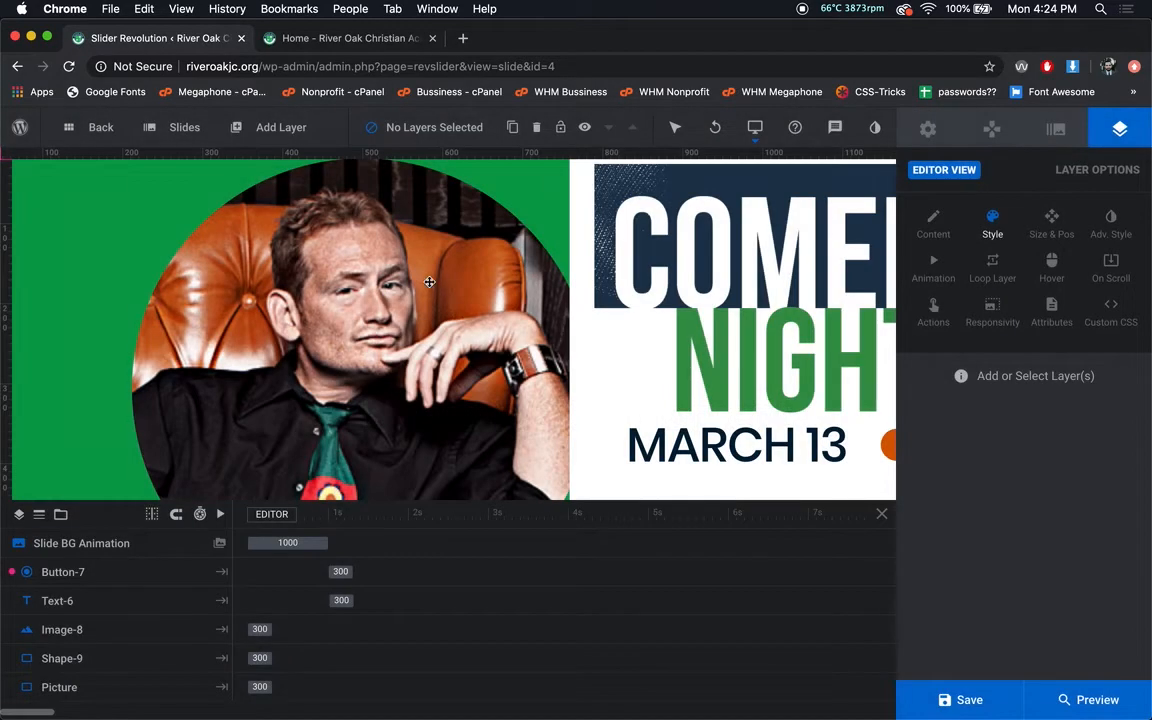
mouse_move(178, 127)
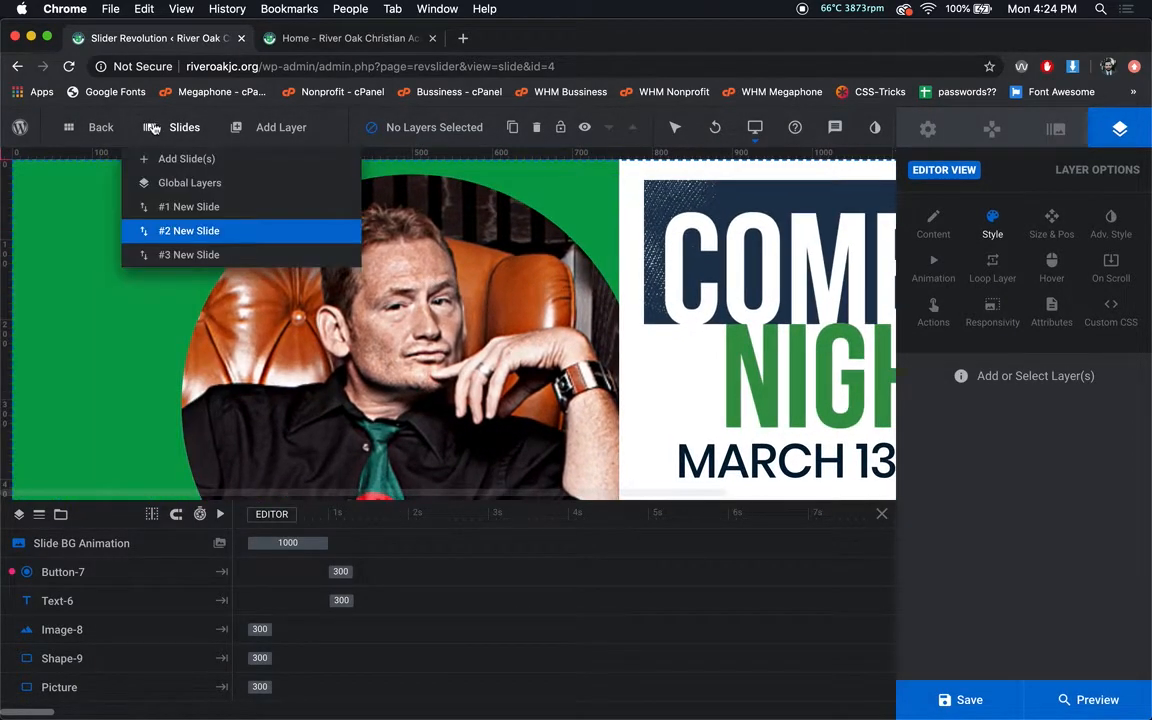
click(254, 256)
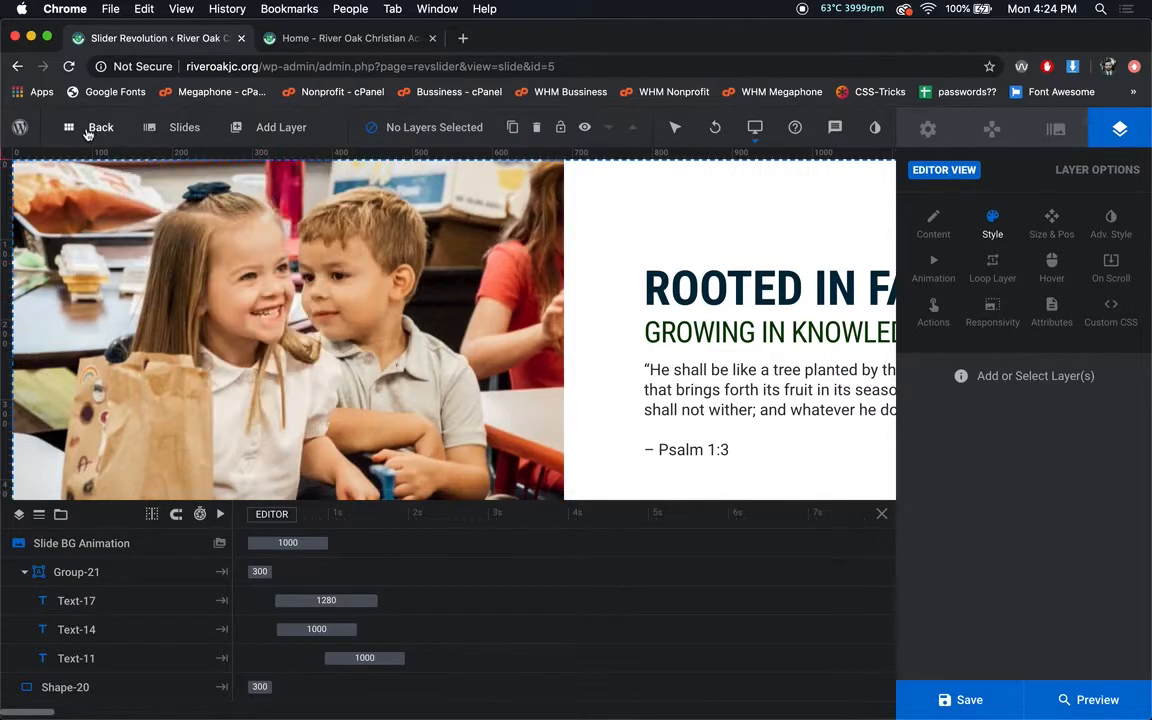
click(93, 128)
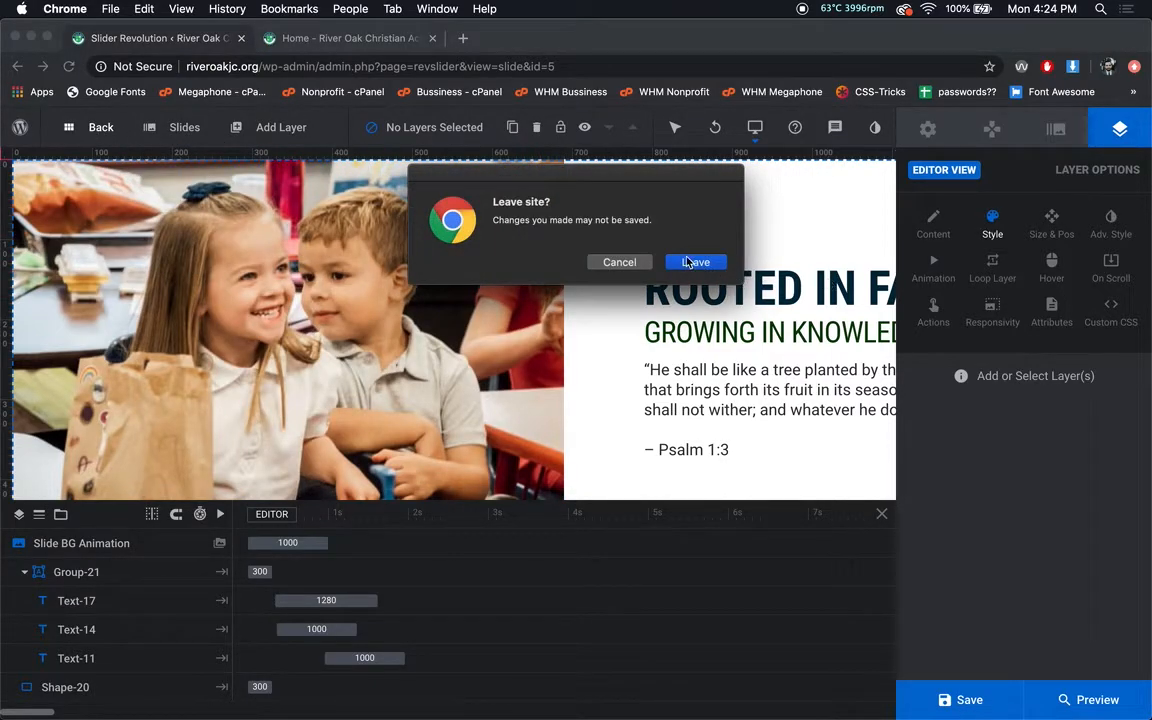
click(694, 262)
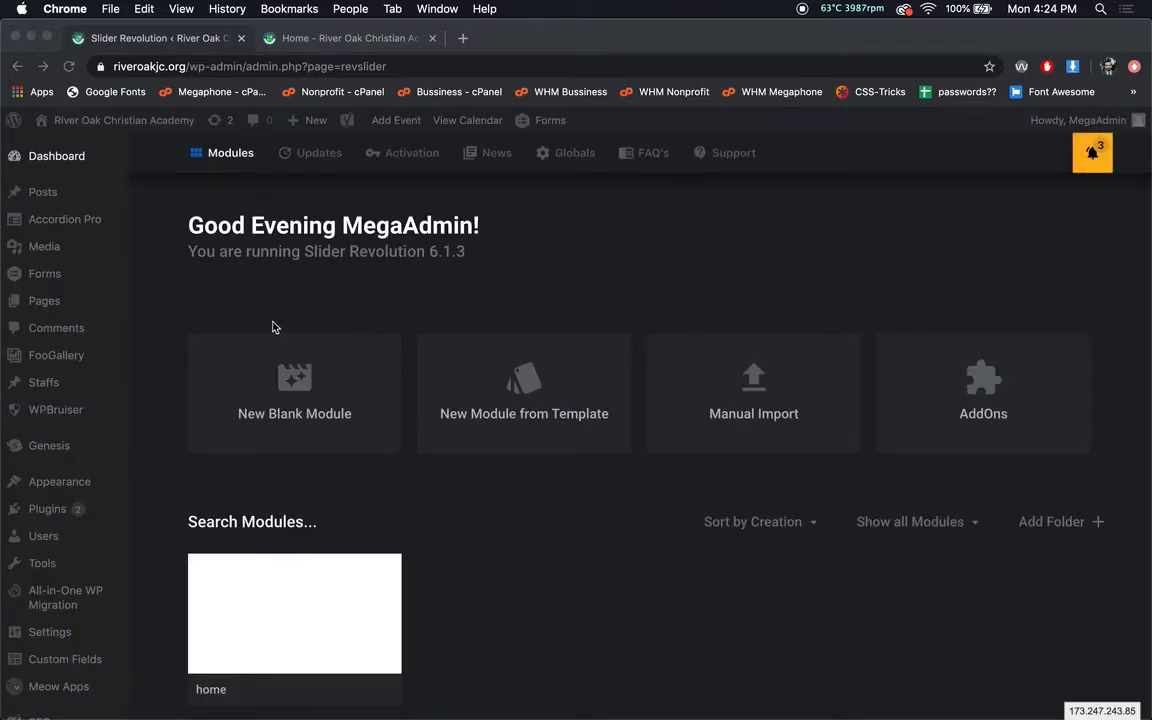
scroll(151, 323, down, 5)
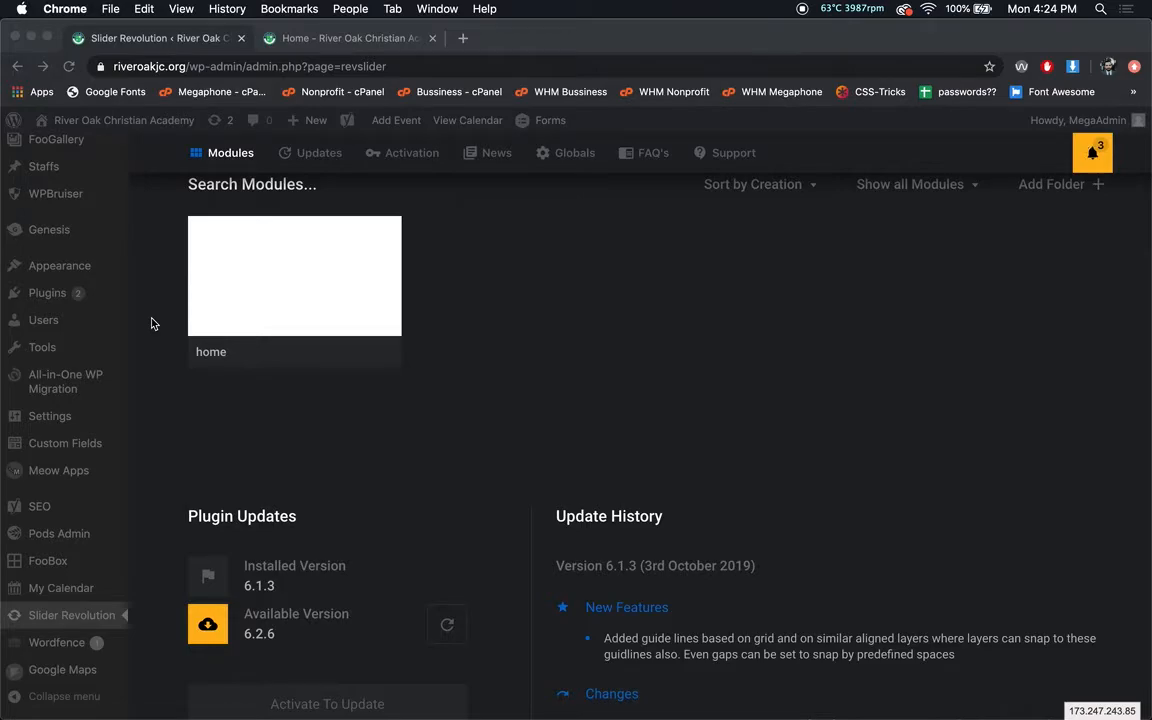
scroll(151, 323, down, 3)
scroll(151, 323, up, 4)
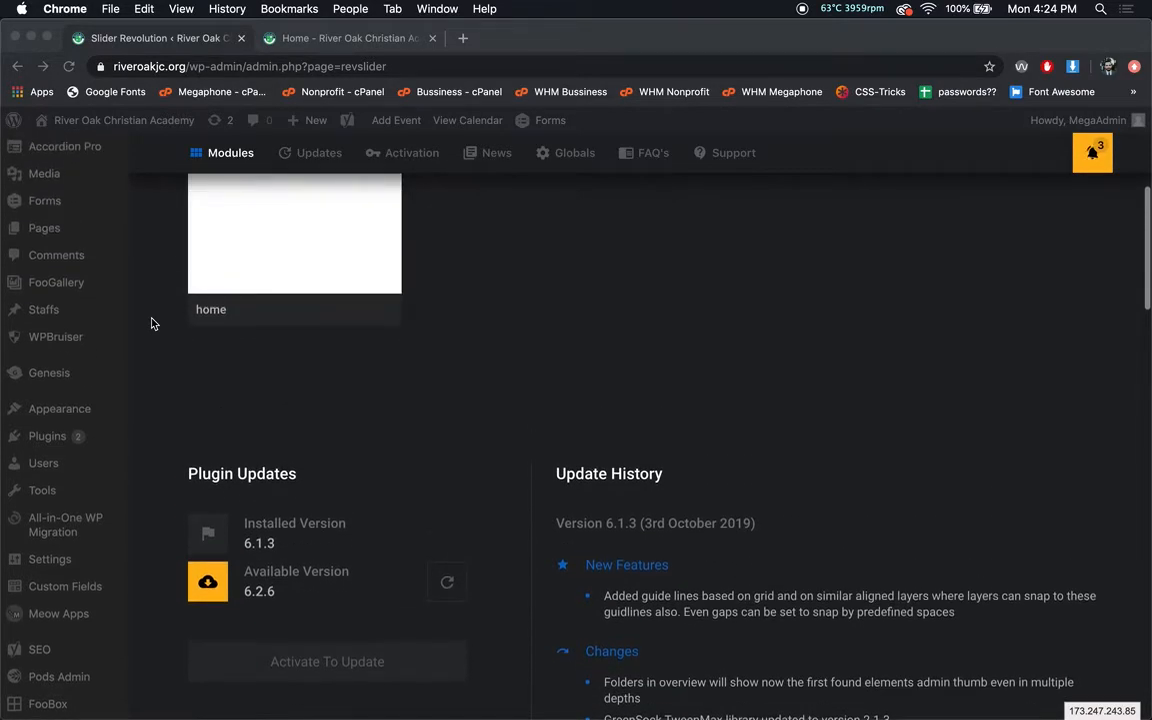
scroll(151, 323, up, 2)
scroll(151, 323, down, 7)
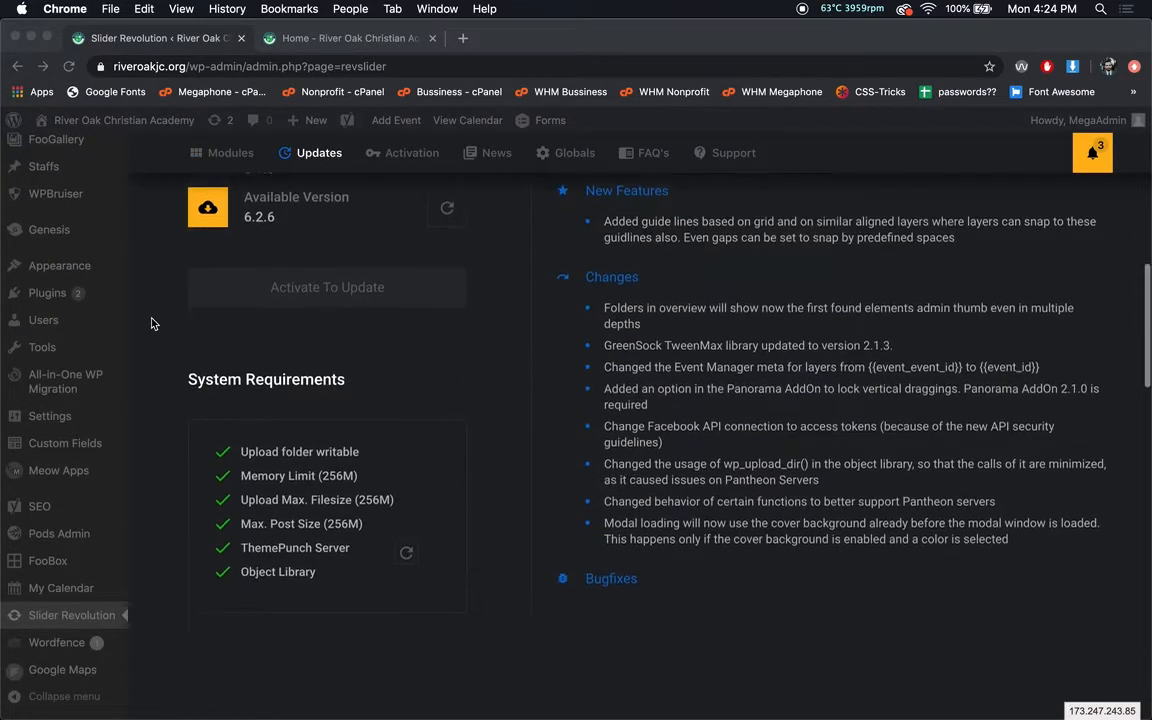
scroll(151, 323, up, 7)
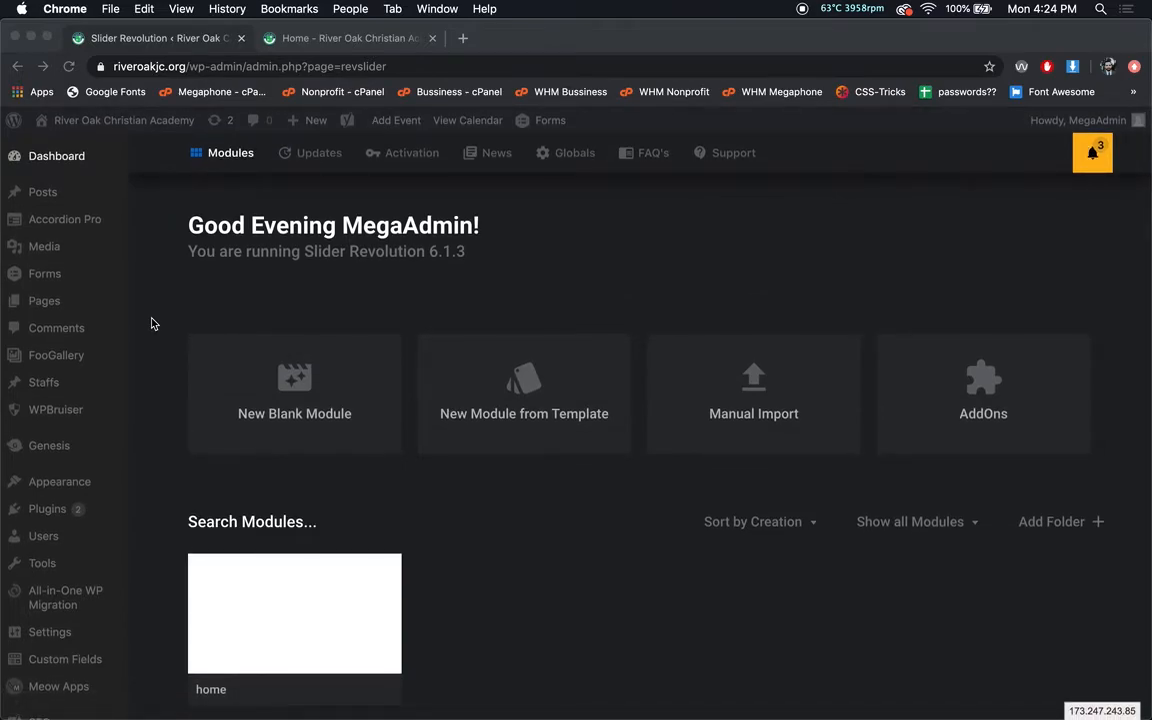